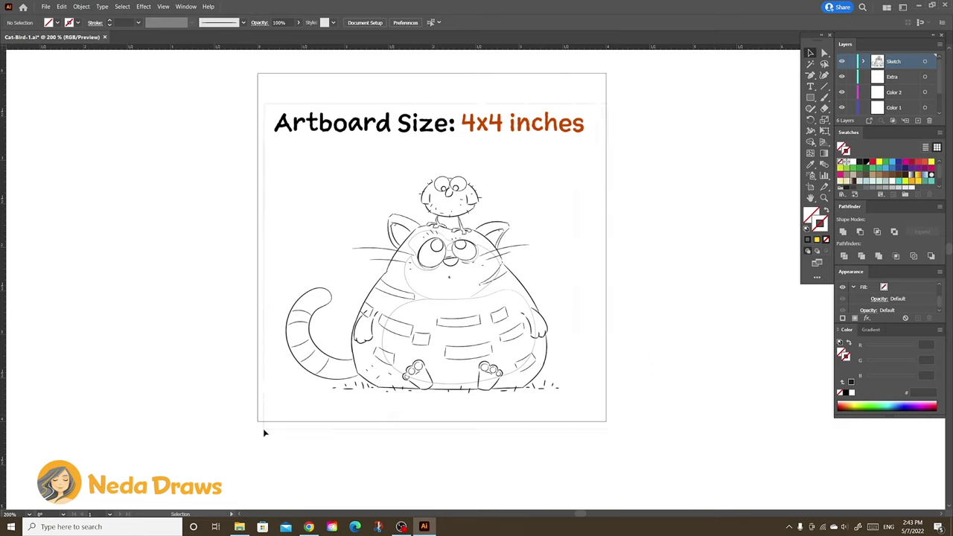
Fade the whole cat sketch to 20% opacity and lock the Sketch layer.
key("ctrl+a")
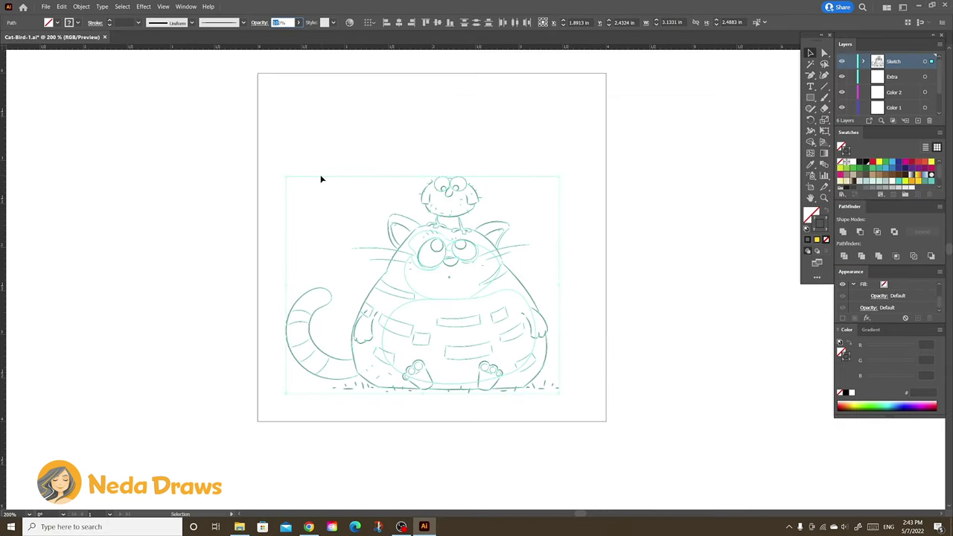
type("20")
key("Return")
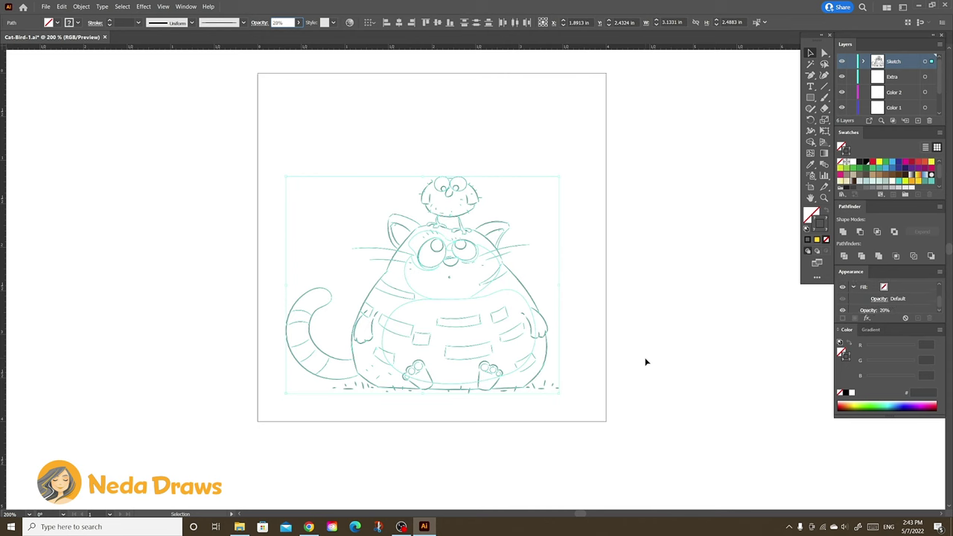
left_click(648, 363)
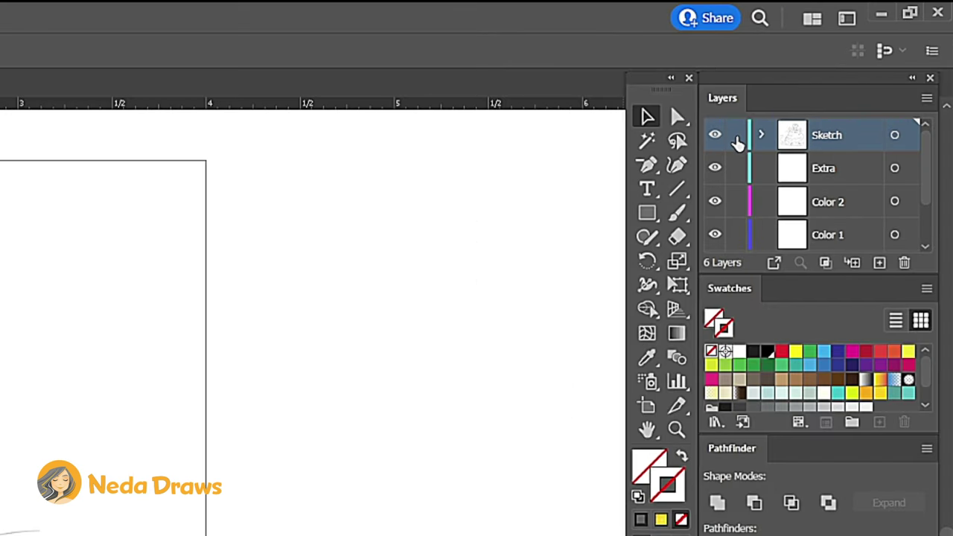
left_click(852, 64)
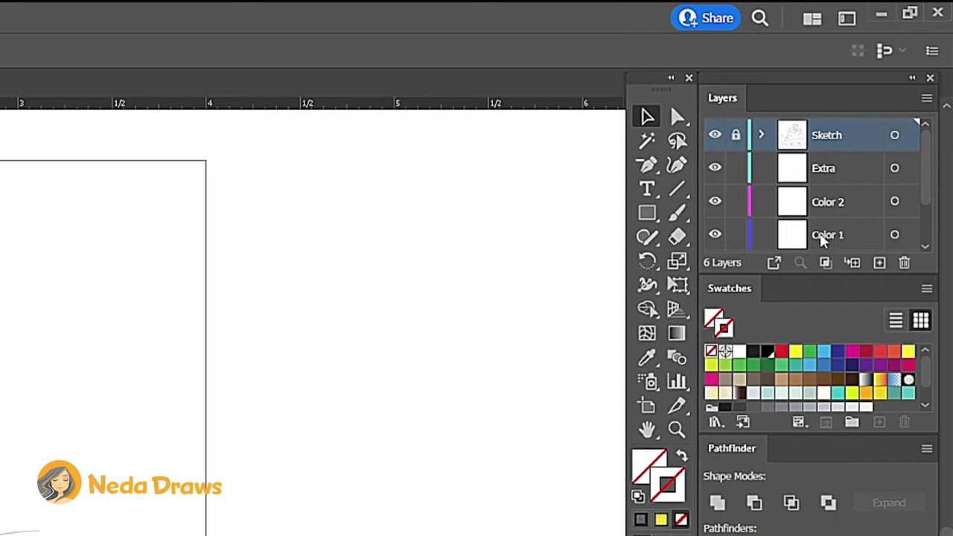
Target the Color 1 layer and pick the Ellipse tool.
left_click(823, 237)
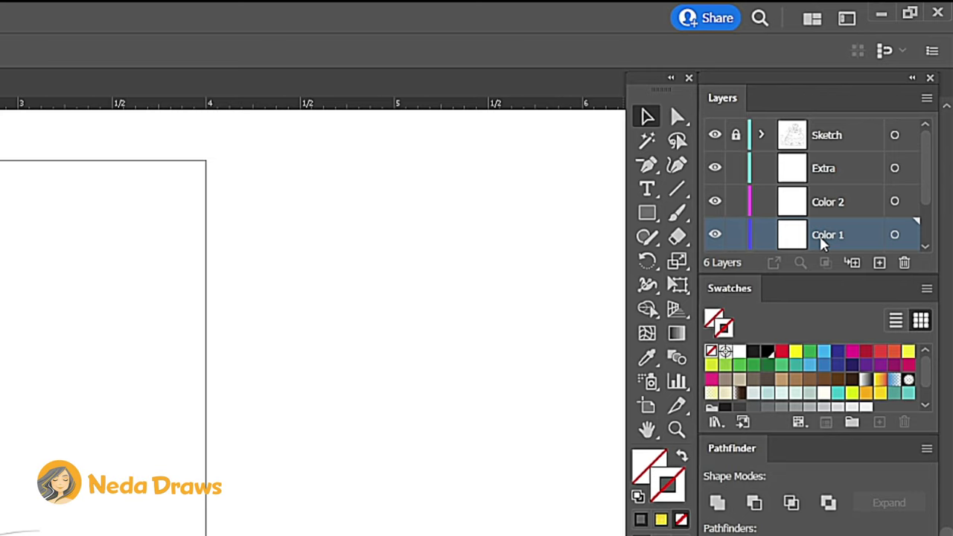
left_click(654, 218)
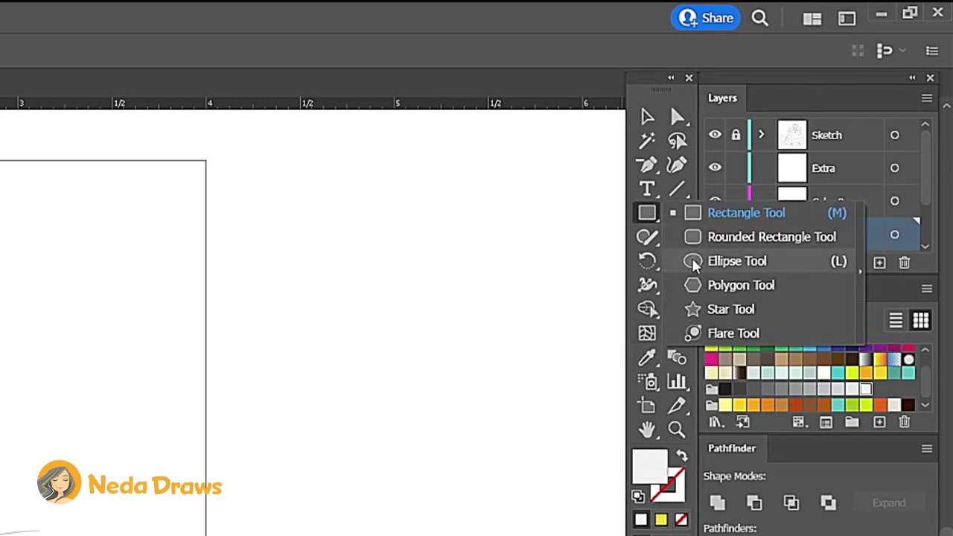
left_click(696, 262)
Draw an orange body ellipse, duplicate it to the right, and unite the two.
mouse_move(412, 231)
left_mouse_down()
mouse_move(506, 388)
mouse_move(482, 384)
left_mouse_up()
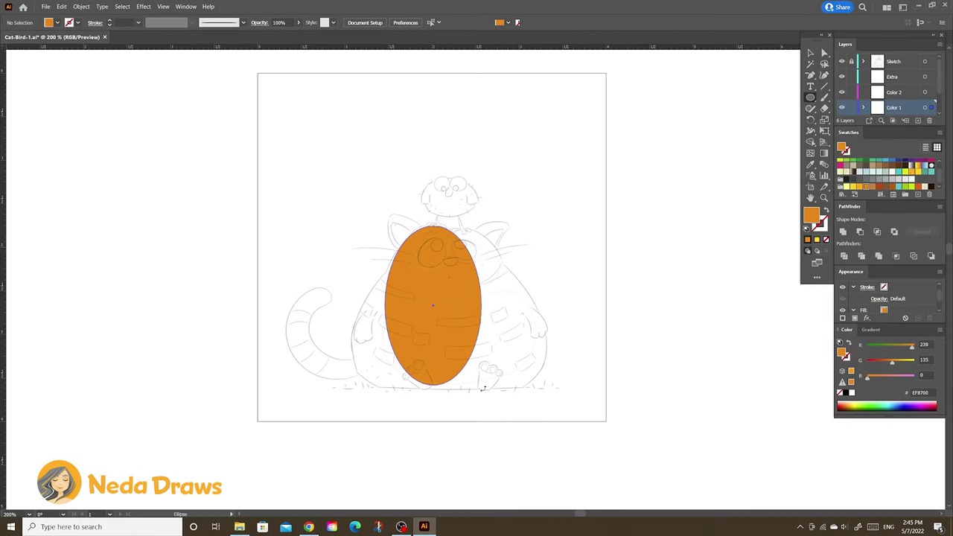
key("v")
left_click_drag(466, 333, 498, 342)
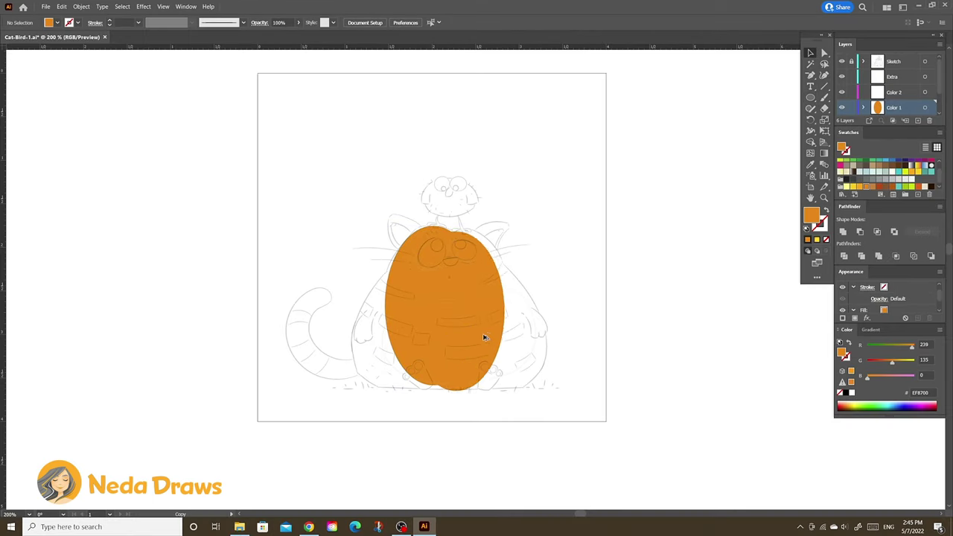
left_click(410, 321, "shift")
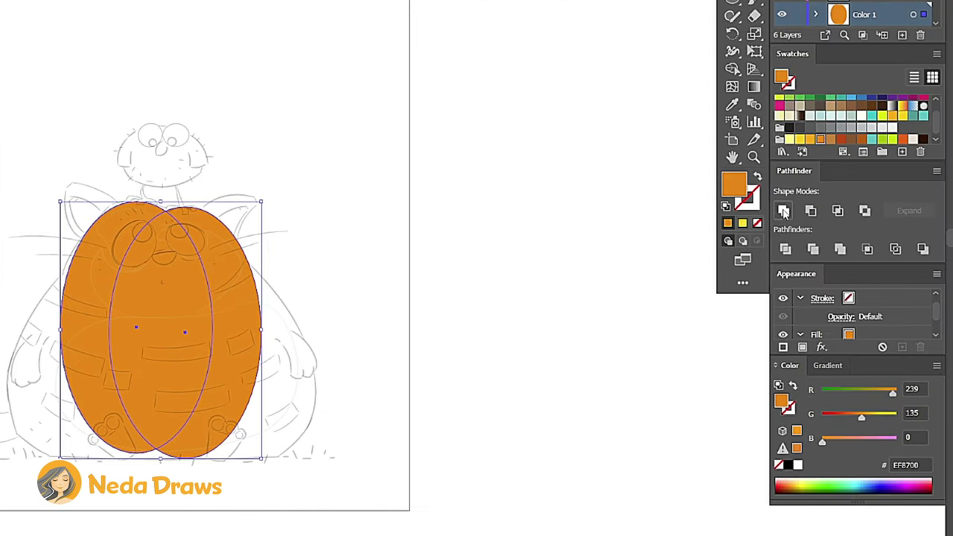
left_click(783, 212)
Add and move anchors so the body matches the sketch, then draw an orange tail-tip circle.
left_click_drag(810, 77, 857, 86)
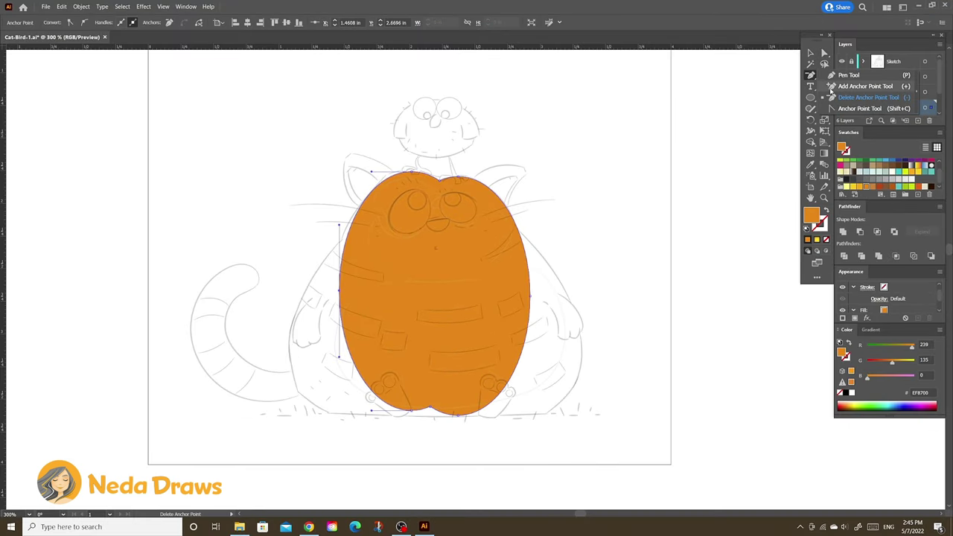
left_click(345, 242)
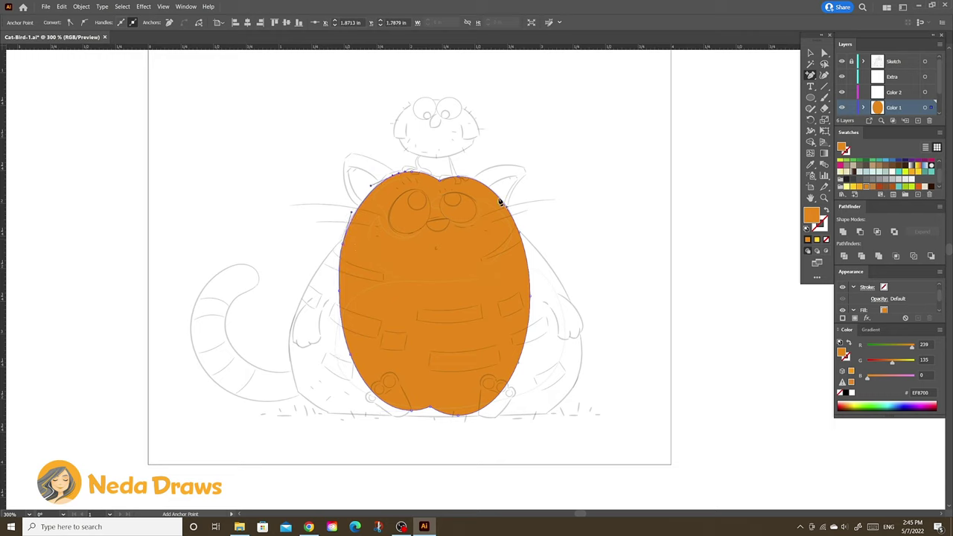
left_click(389, 176, "ctrl")
left_click_drag(389, 176, 383, 175)
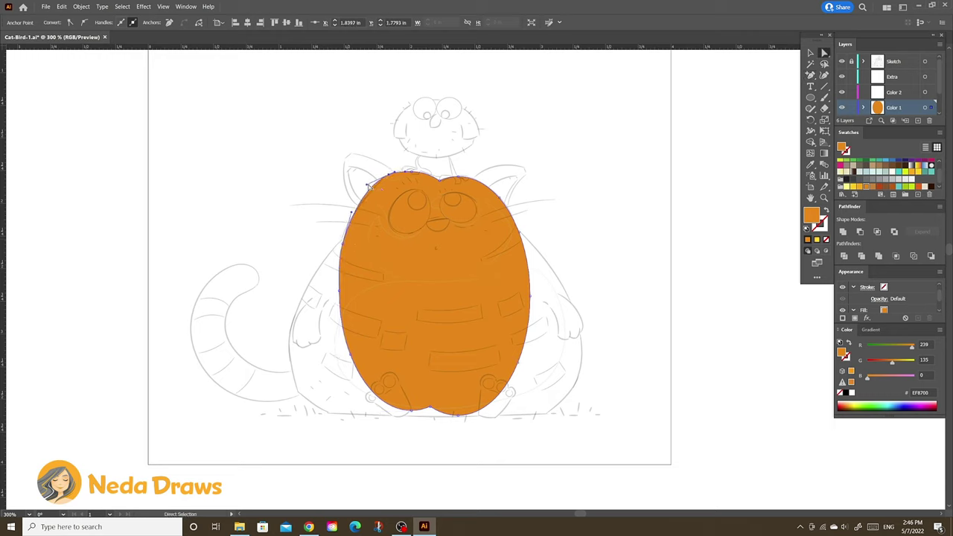
left_click_drag(341, 289, 302, 387)
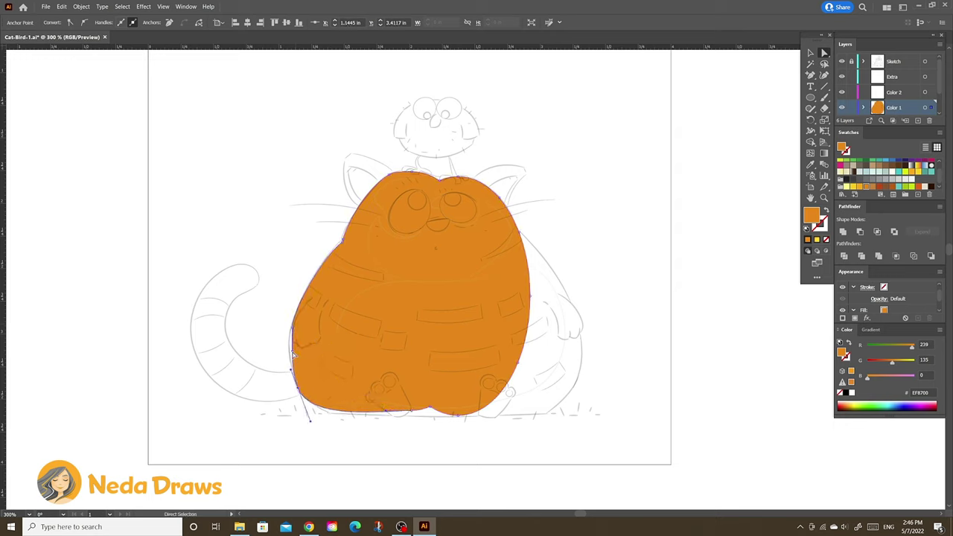
mouse_move(372, 412)
left_mouse_down()
mouse_move(412, 421)
mouse_move(567, 417)
mouse_move(564, 277)
left_mouse_up()
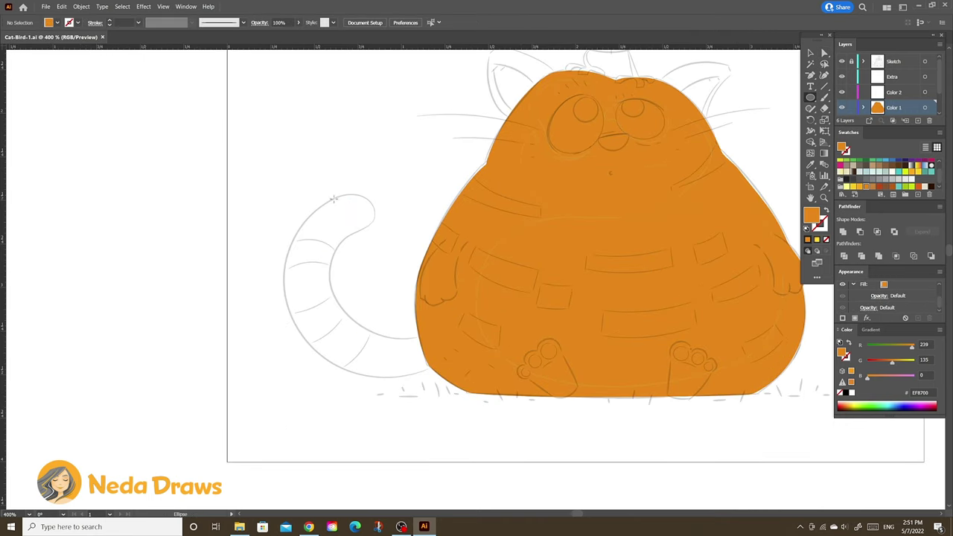
mouse_move(334, 199)
left_mouse_down()
mouse_move(367, 233)
mouse_move(291, 251)
mouse_move(329, 278)
left_mouse_up()
key("p")
Reshape the tail shape into a curl along the sketched tail.
left_click(325, 245)
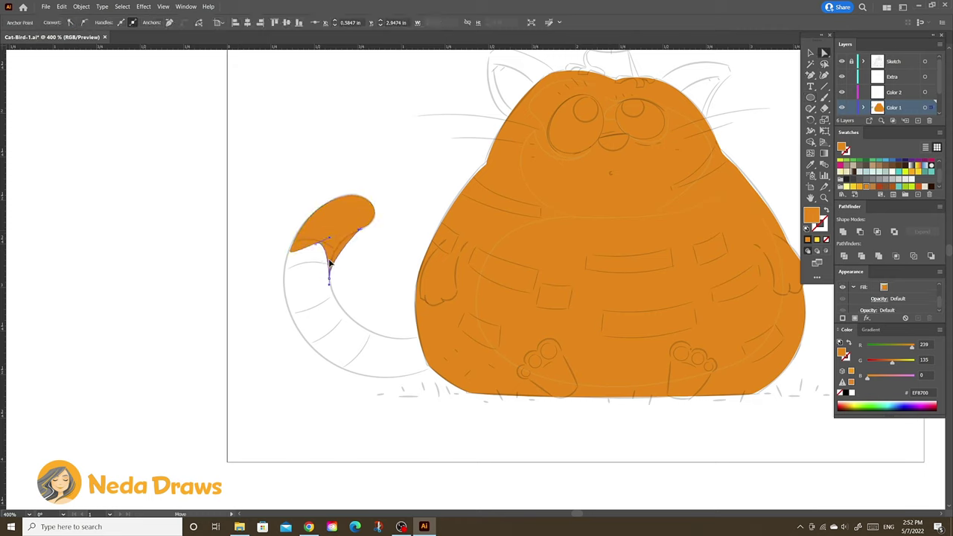
mouse_move(289, 253)
left_mouse_down()
mouse_move(301, 328)
mouse_move(423, 375)
left_mouse_up()
left_click_drag(311, 336, 385, 377)
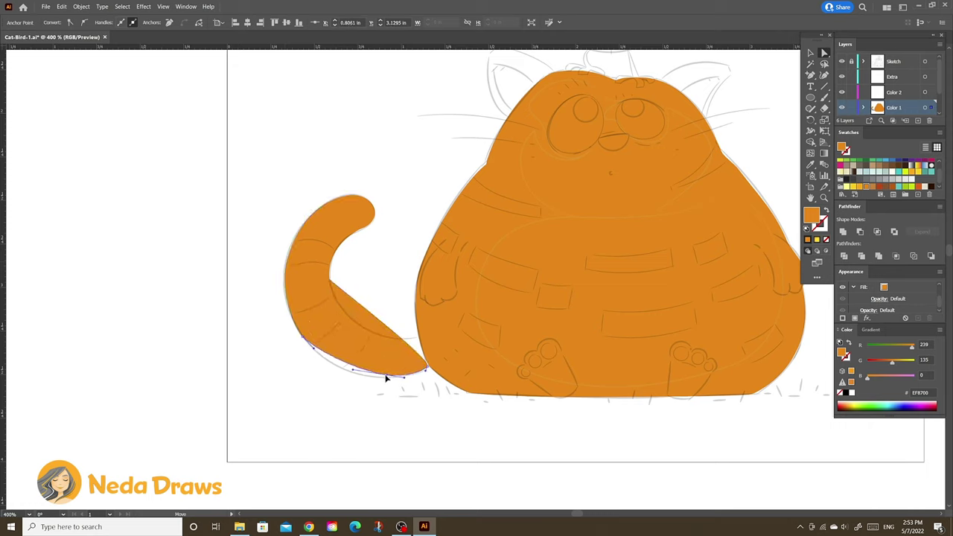
left_click_drag(356, 311, 404, 340)
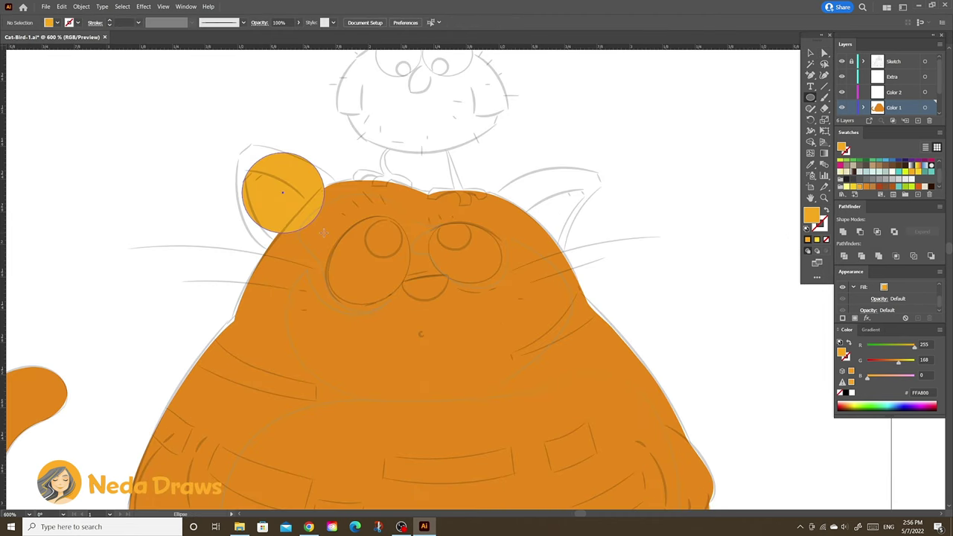
Pull a lighter orange shape into a pointed left ear and erase its base.
key("a")
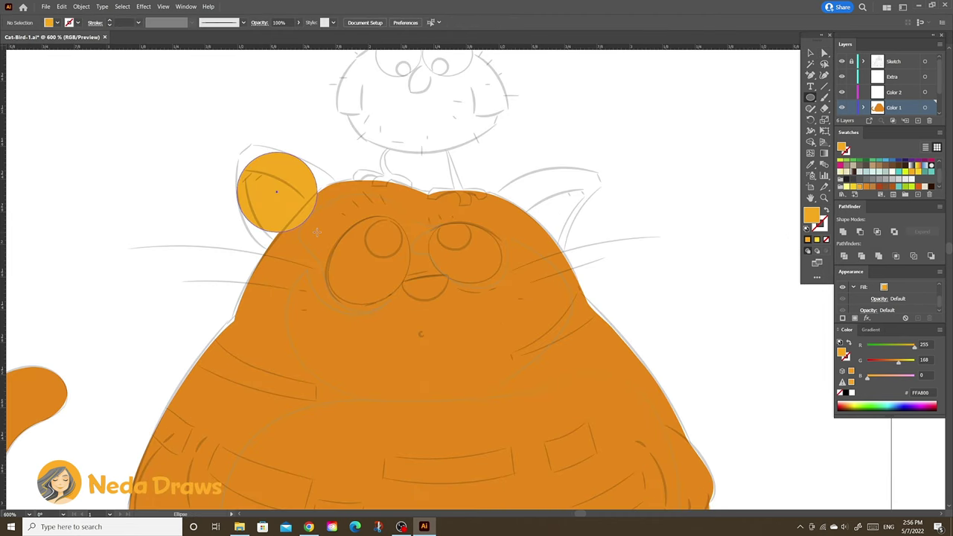
left_click_drag(283, 152, 253, 146)
left_click_drag(324, 192, 332, 193)
left_click_drag(277, 231, 277, 251)
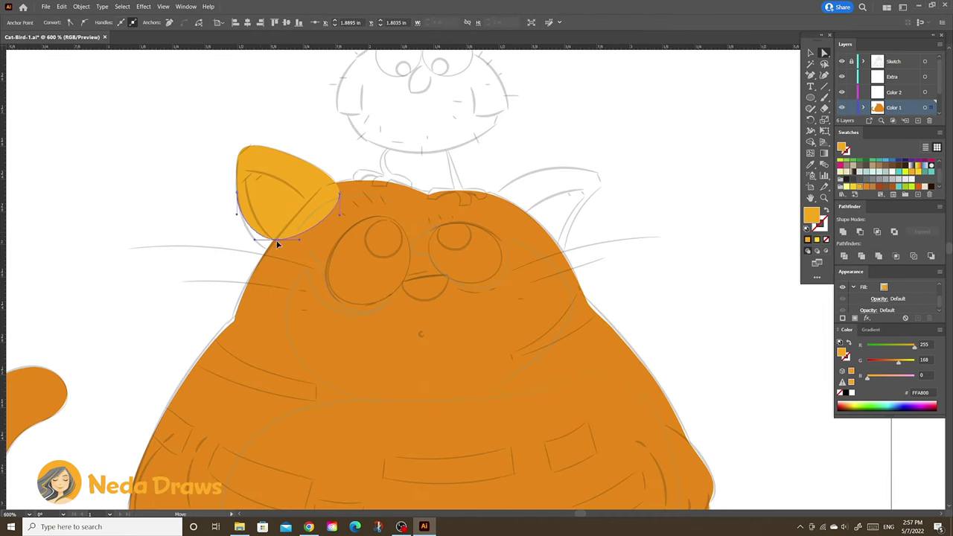
key("shift+e")
left_click_drag(336, 204, 275, 257)
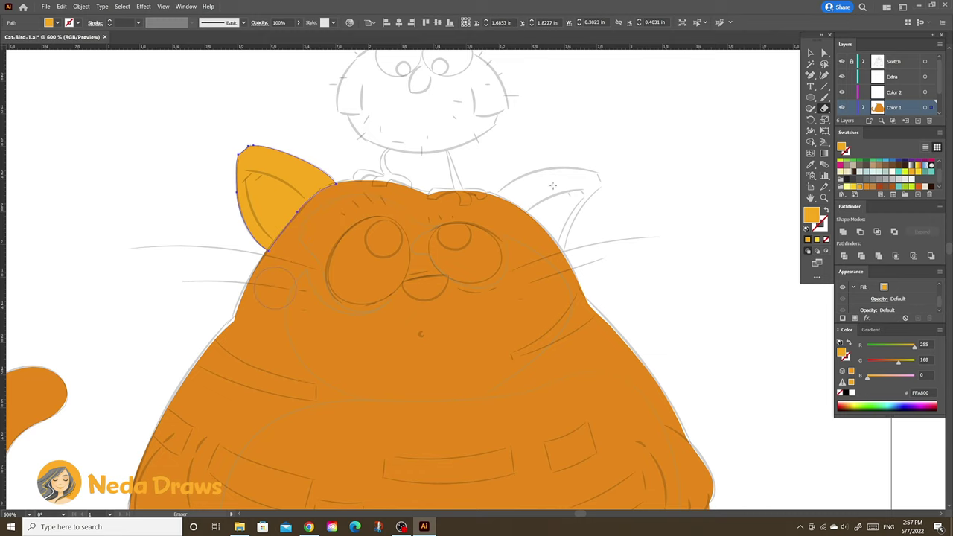
key("l")
left_click_drag(564, 211, 635, 254)
Trim the right ear's base and pull it into a pointed tip.
key("a")
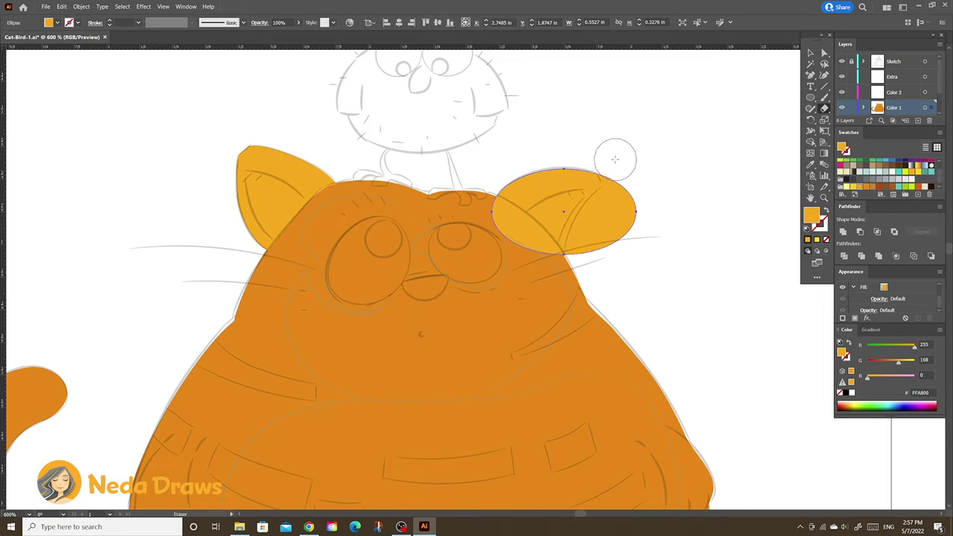
left_click_drag(635, 212, 602, 175)
key("shift+e")
left_click_drag(480, 210, 511, 230)
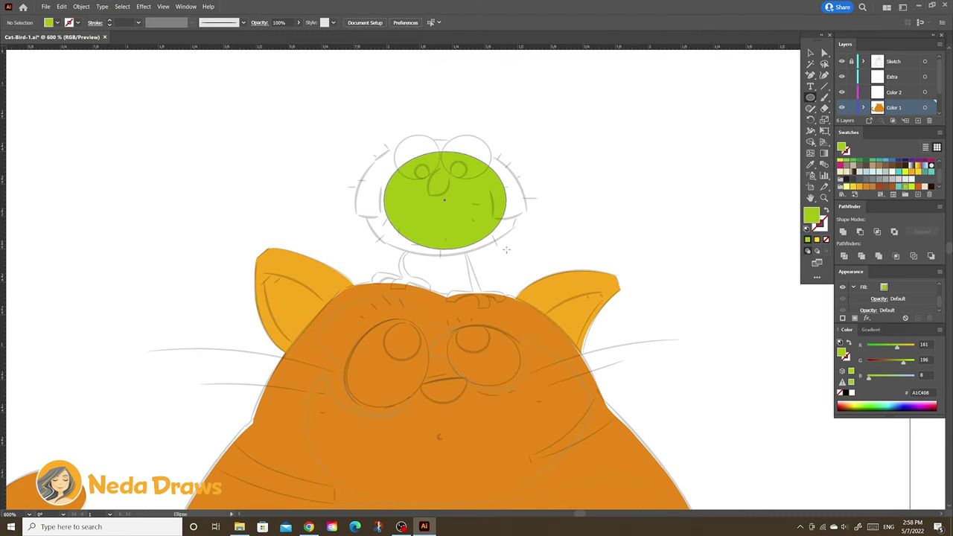
Draw a green ellipse for the bird's head and reshape it with an added anchor.
left_click_drag(359, 139, 520, 256)
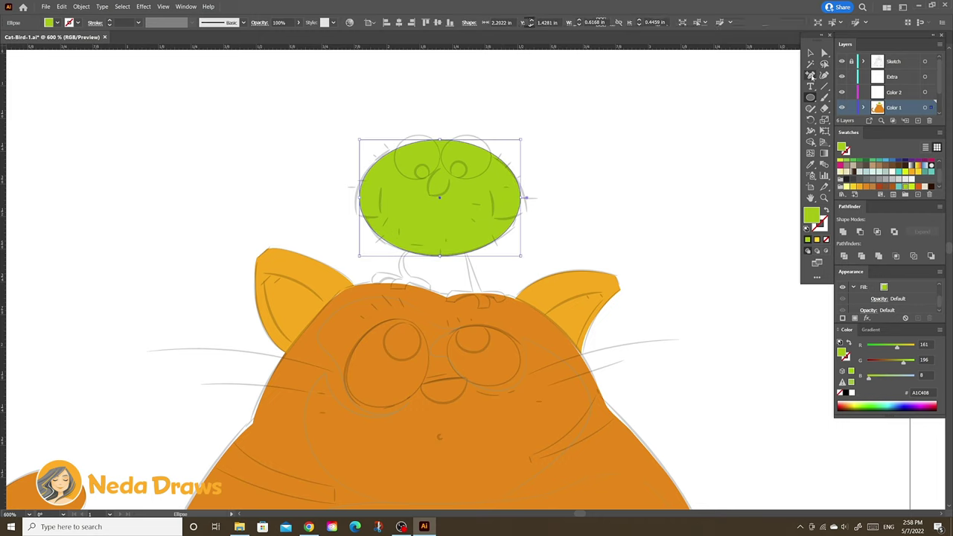
key("p")
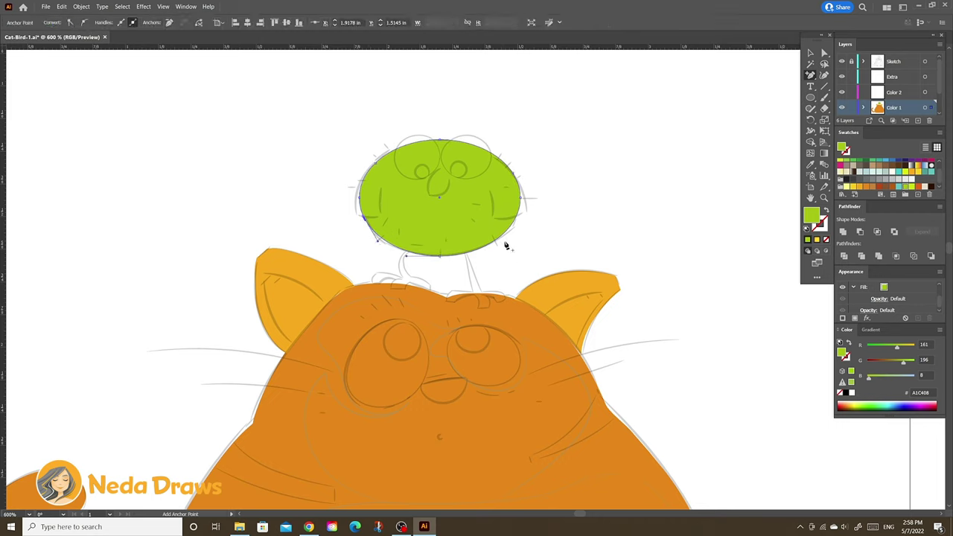
left_click(521, 199)
key("a")
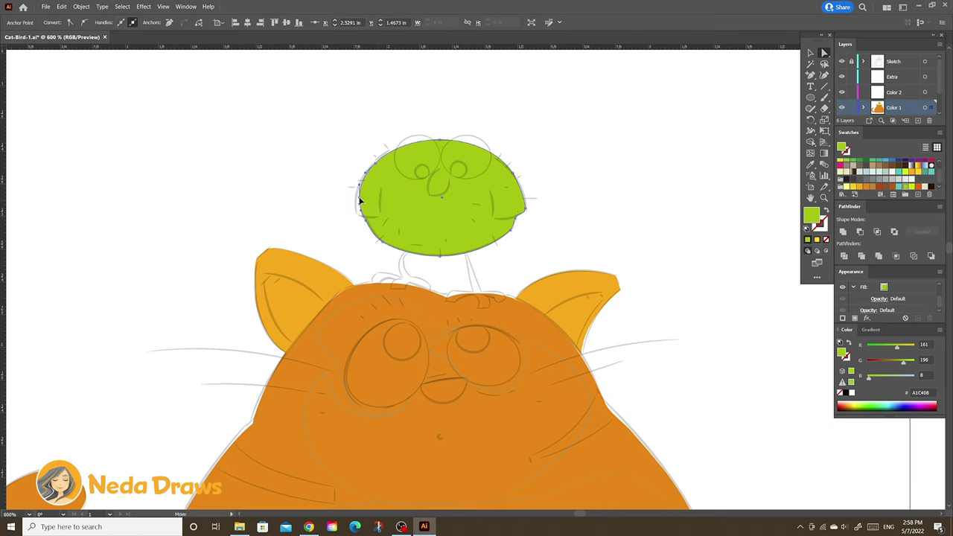
key("l")
left_click_drag(379, 140, 519, 244)
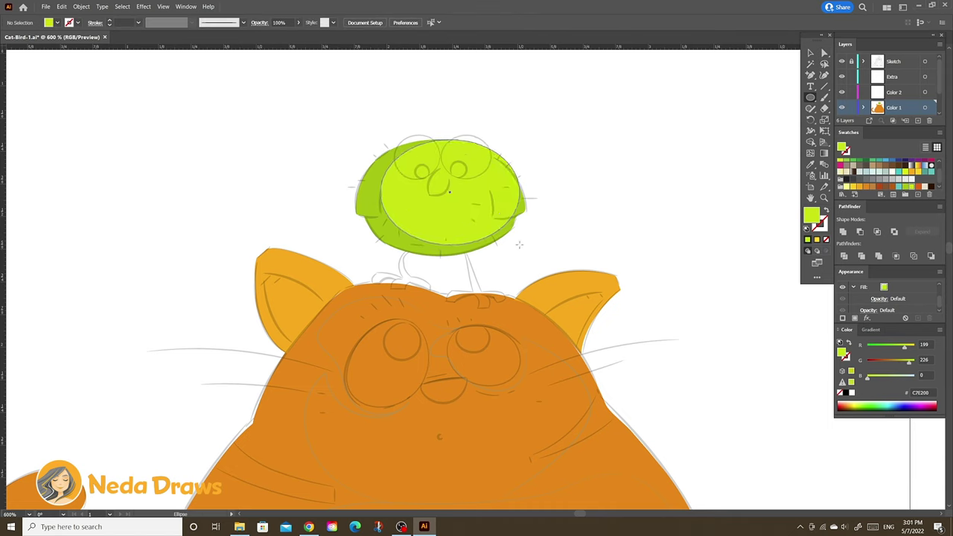
key("a")
left_click(519, 160)
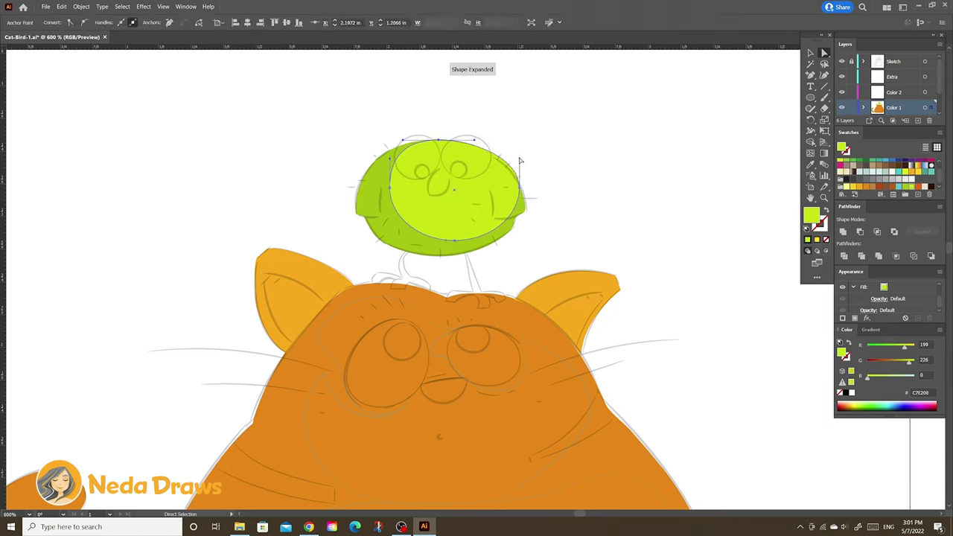
Zoom in and draw beige circles over the bird's left and right eyes.
key("l")
key("ctrl+plus")
left_click_drag(346, 137, 435, 217)
key("a")
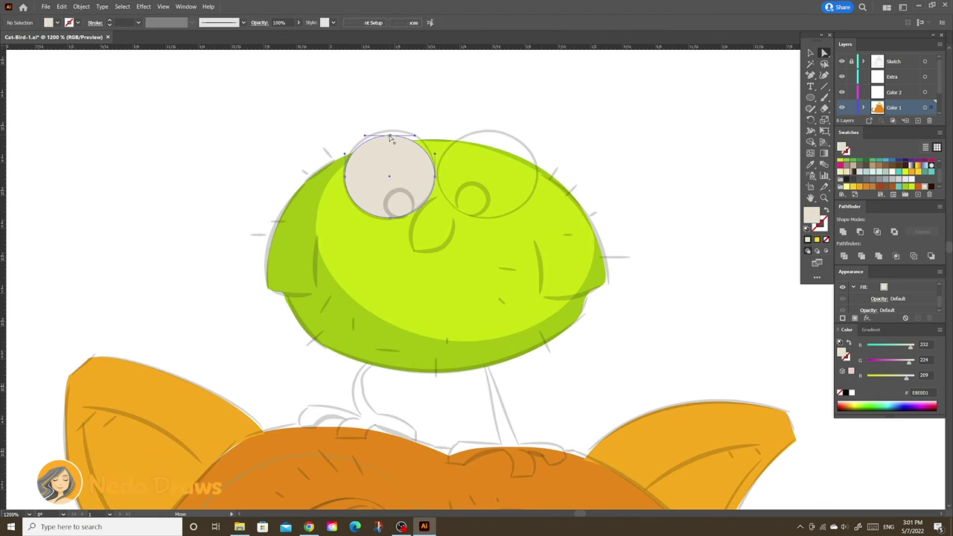
key("l")
left_click_drag(438, 137, 537, 217)
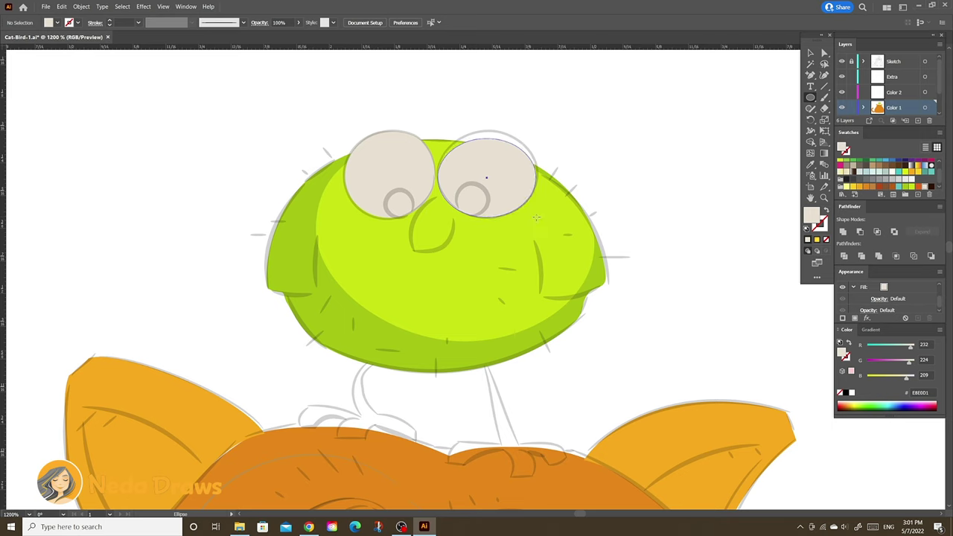
Add white eye ellipses with dark brown pupils in both eyes.
left_click_drag(359, 131, 435, 207)
left_click_drag(451, 131, 533, 201)
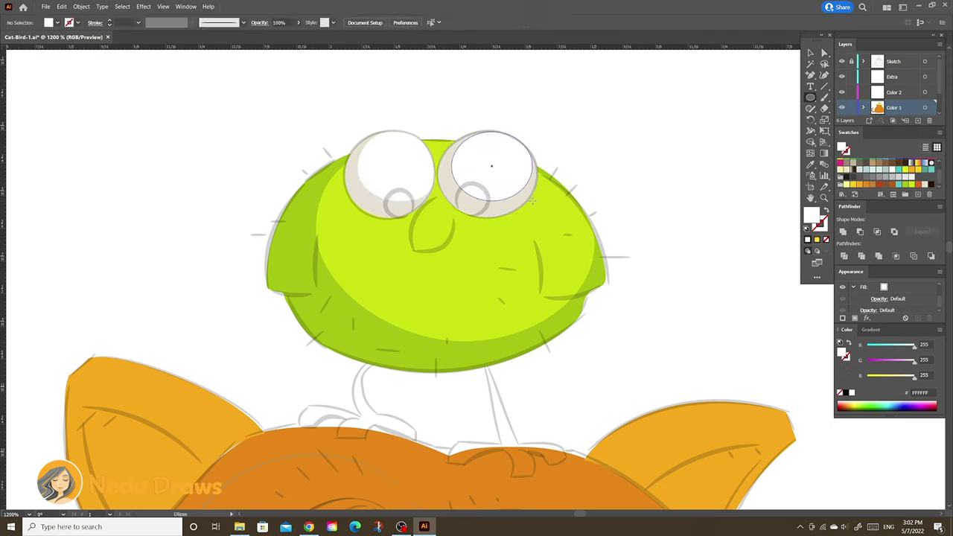
left_click_drag(390, 195, 406, 210)
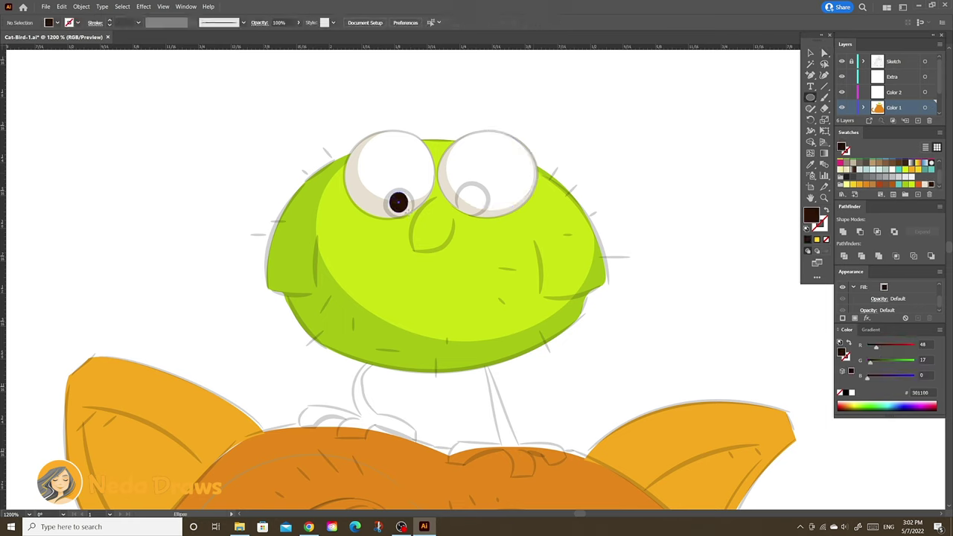
left_click_drag(455, 183, 485, 211)
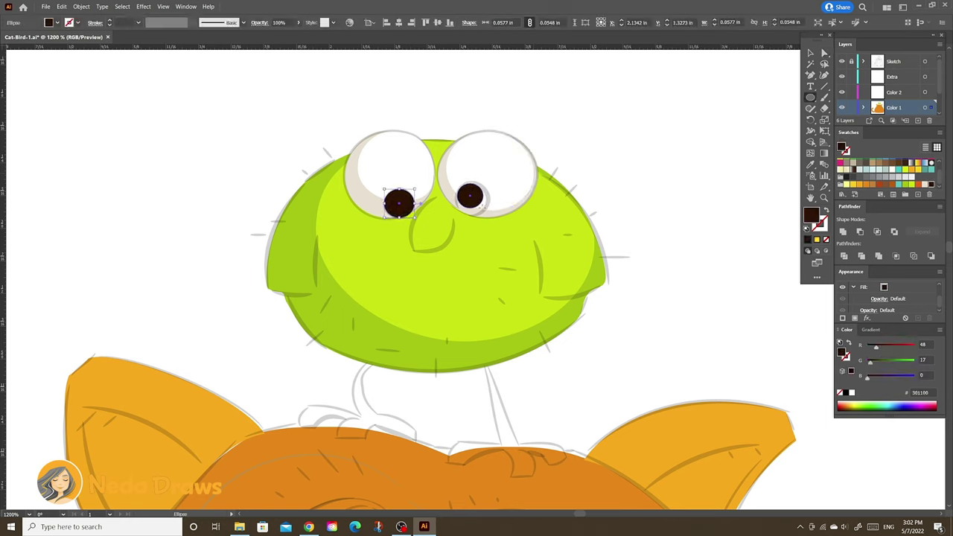
Draw an orange nose below the bird's eyes.
key("a")
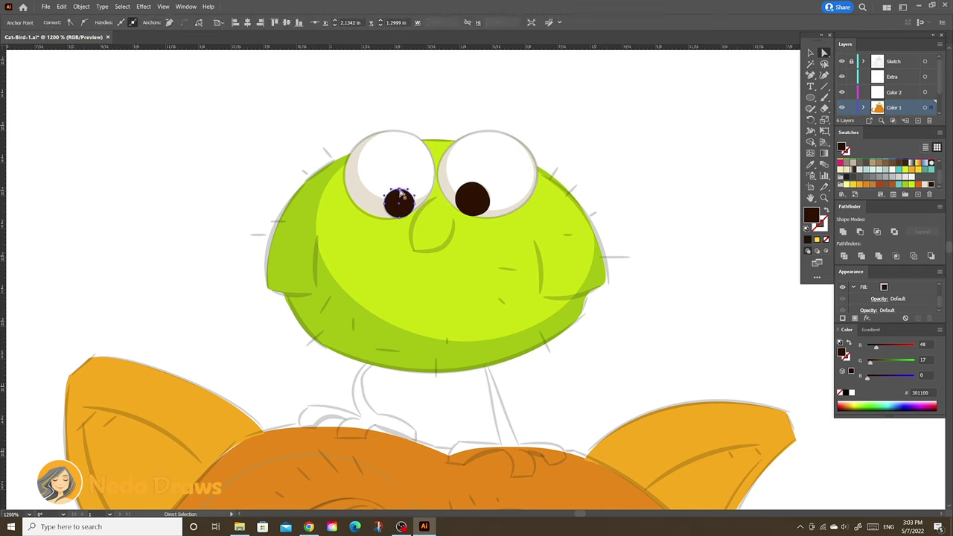
key("l")
mouse_move(416, 208)
left_mouse_down()
mouse_move(444, 240)
mouse_move(419, 252)
mouse_move(444, 257)
left_mouse_up()
Erase brown ellipses into a crescent leg and a curved toe.
key("a")
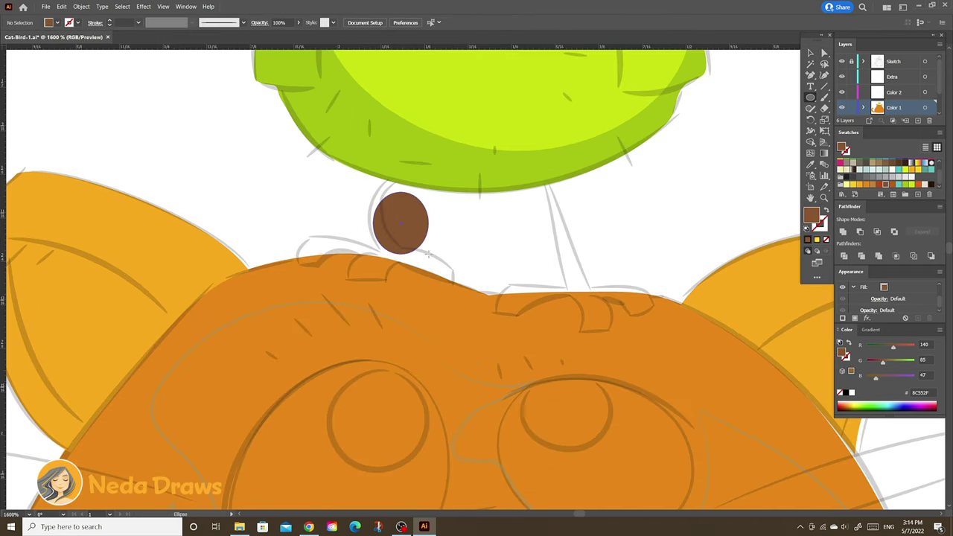
left_click_drag(409, 198, 409, 200)
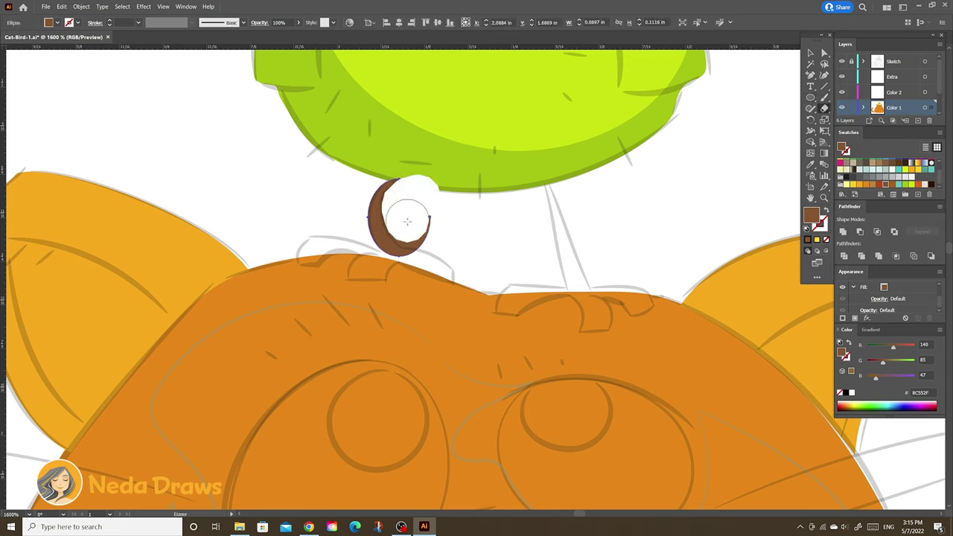
key("l")
left_click_drag(296, 236, 377, 301)
key("shift+e")
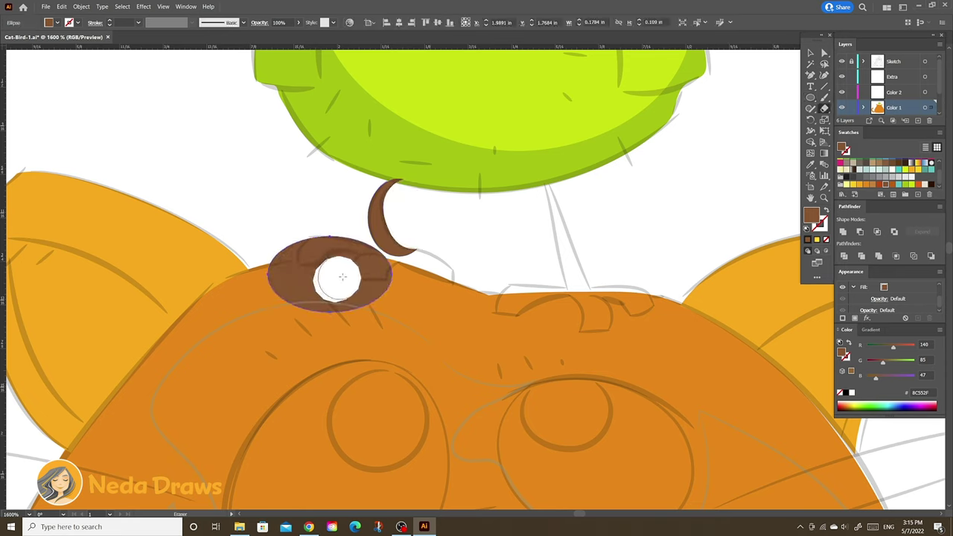
left_click_drag(336, 276, 390, 273)
mouse_move(379, 305)
left_mouse_down()
mouse_move(318, 305)
mouse_move(276, 271)
left_mouse_up()
Add another curved brown toe and unite the leg and toes into one shape.
key("a")
left_click(292, 244)
key("l")
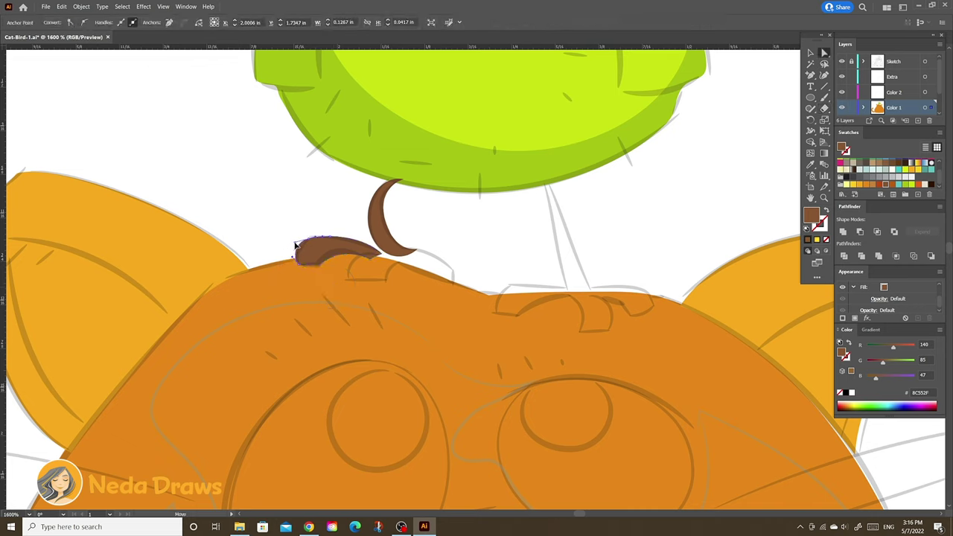
mouse_move(363, 250)
left_mouse_down()
mouse_move(454, 313)
mouse_move(357, 302)
left_mouse_up()
key("shift+e")
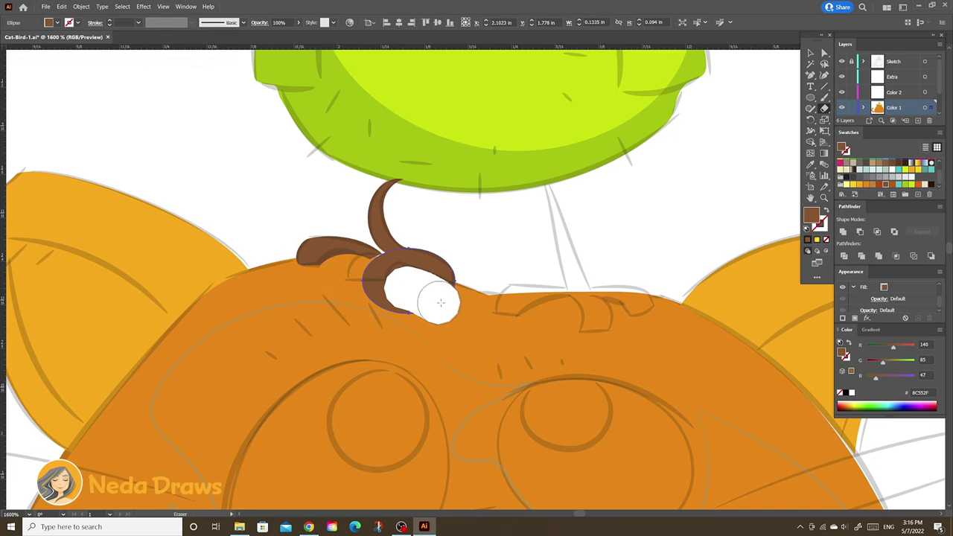
key("a")
left_click(348, 282)
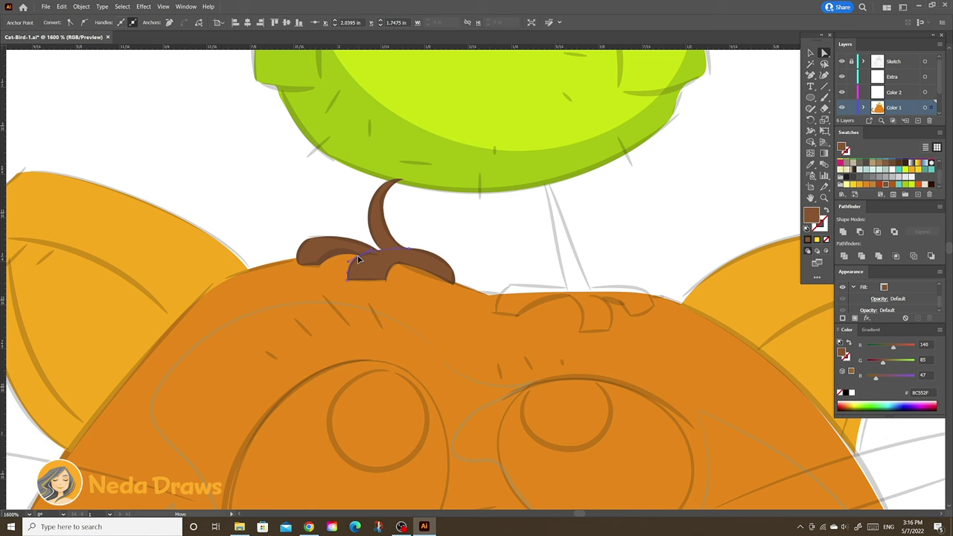
left_click(361, 264, "shift")
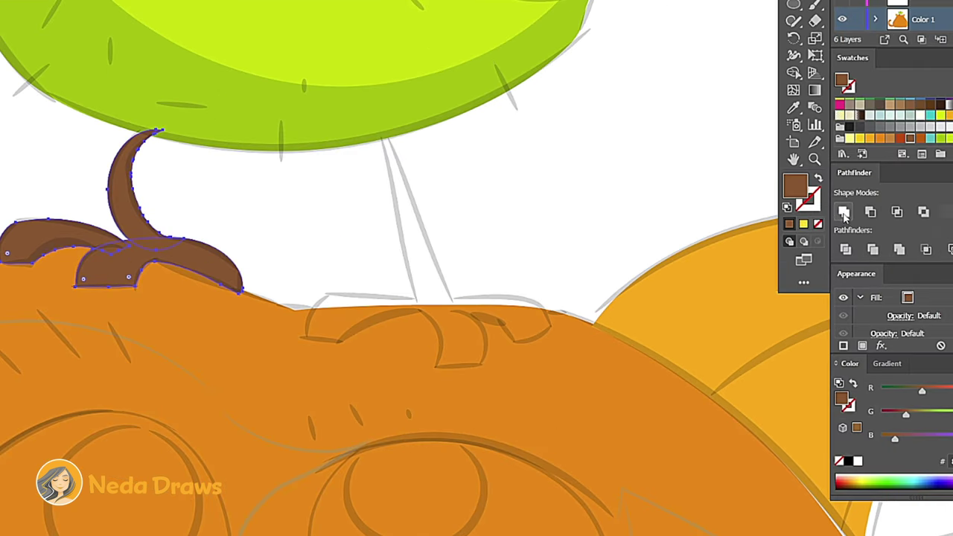
left_click(844, 214)
Draw the bird's second leg as a brown bar with a tapered top.
key("m")
mouse_move(548, 187)
left_mouse_down()
mouse_move(560, 291)
mouse_move(589, 289)
left_mouse_up()
key("a")
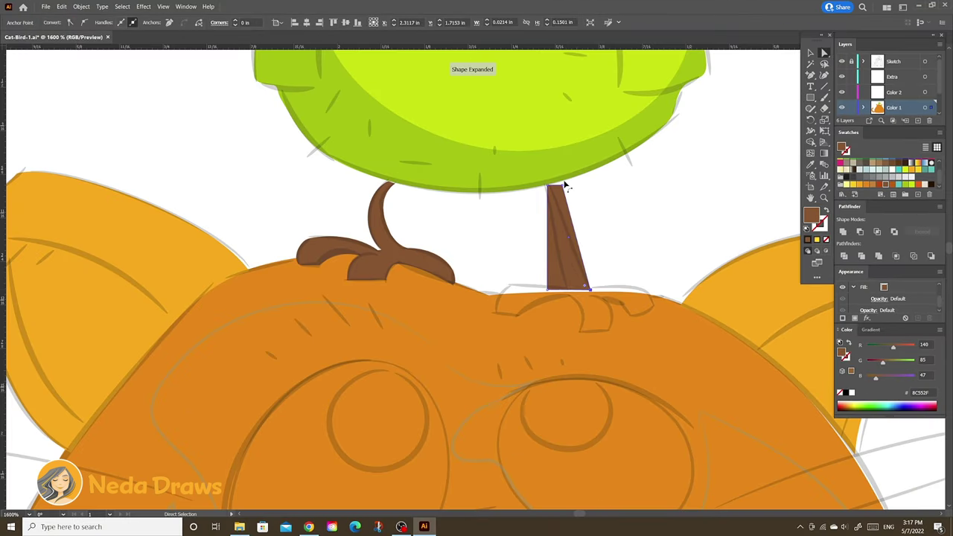
left_click_drag(564, 185, 551, 185)
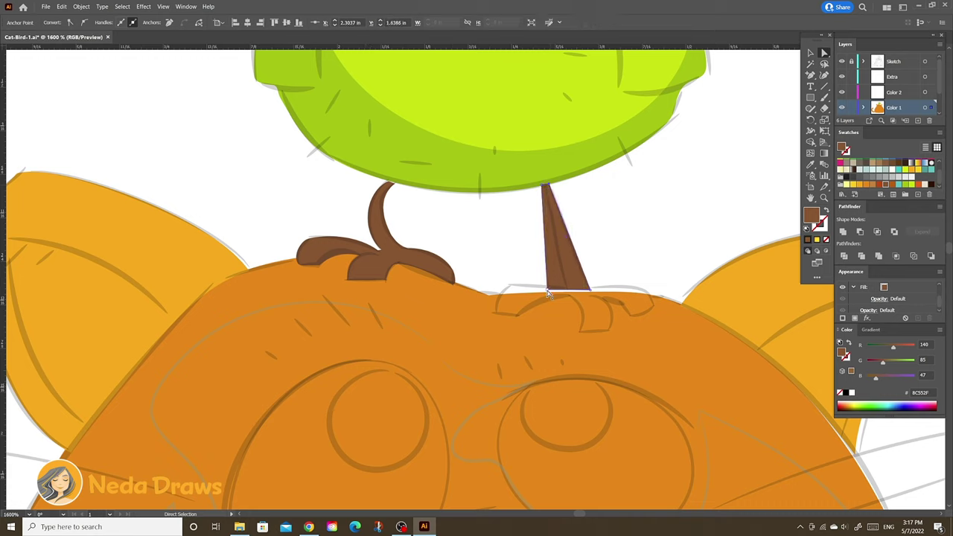
key("l")
Draw a brown second foot and carve clawed toes out of it.
left_click_drag(551, 295, 519, 298)
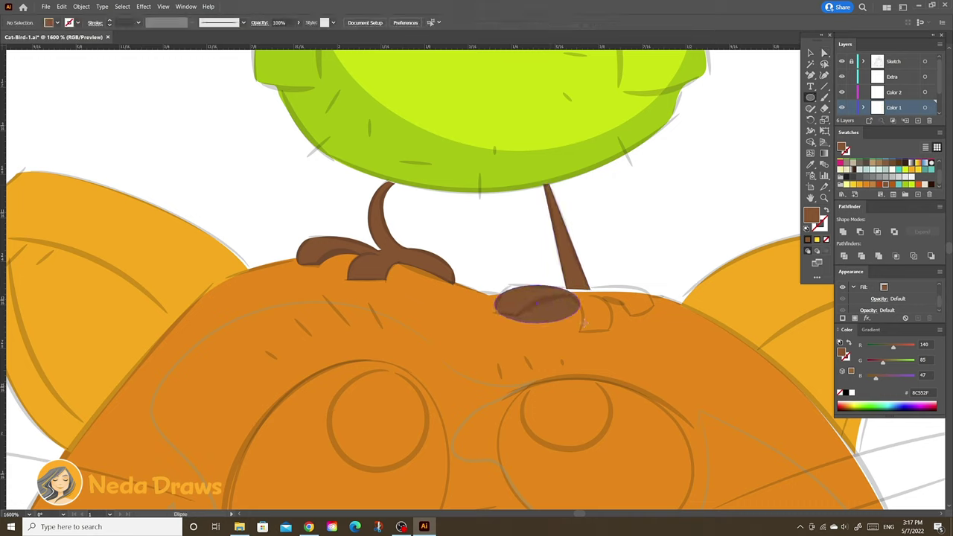
key("a")
left_click(510, 289)
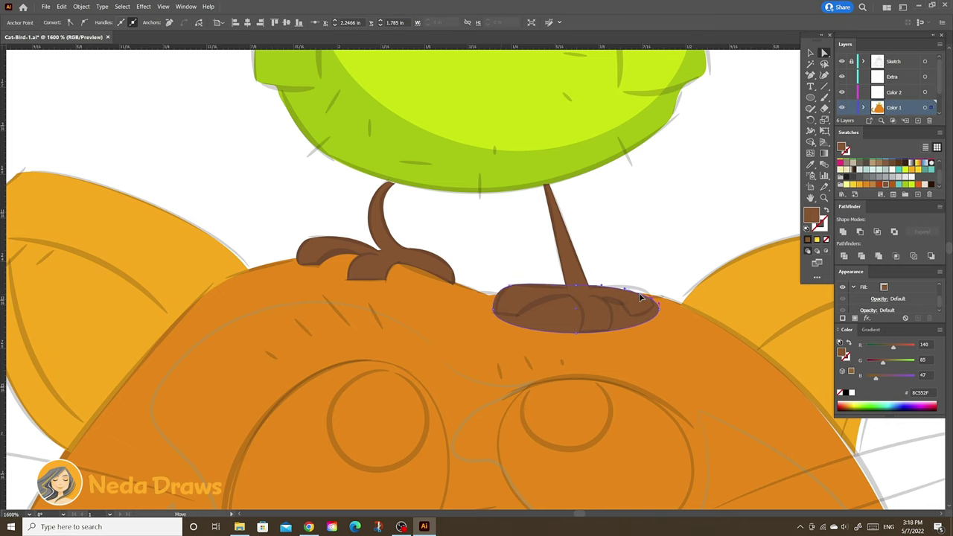
key("shift+e")
left_click_drag(577, 335, 521, 309)
left_click_drag(607, 333, 657, 312)
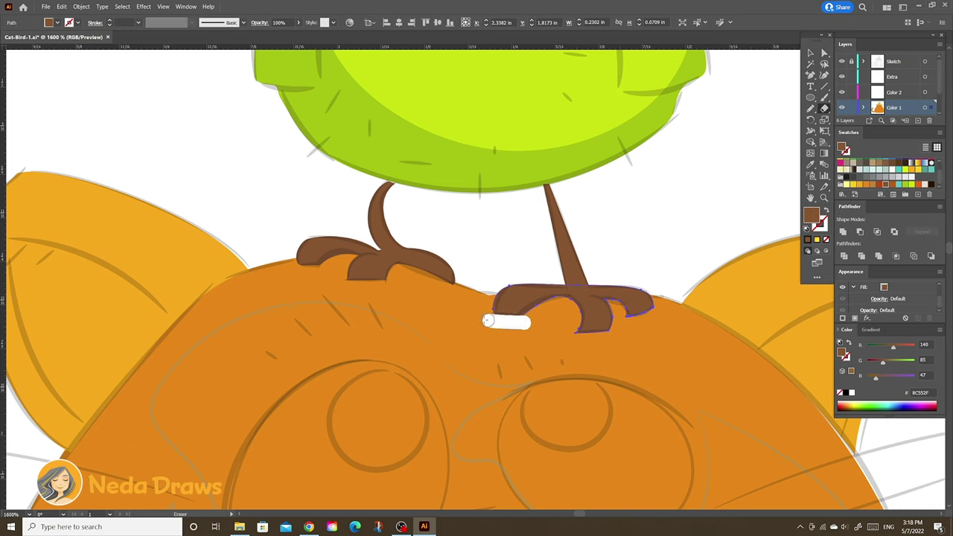
key("a")
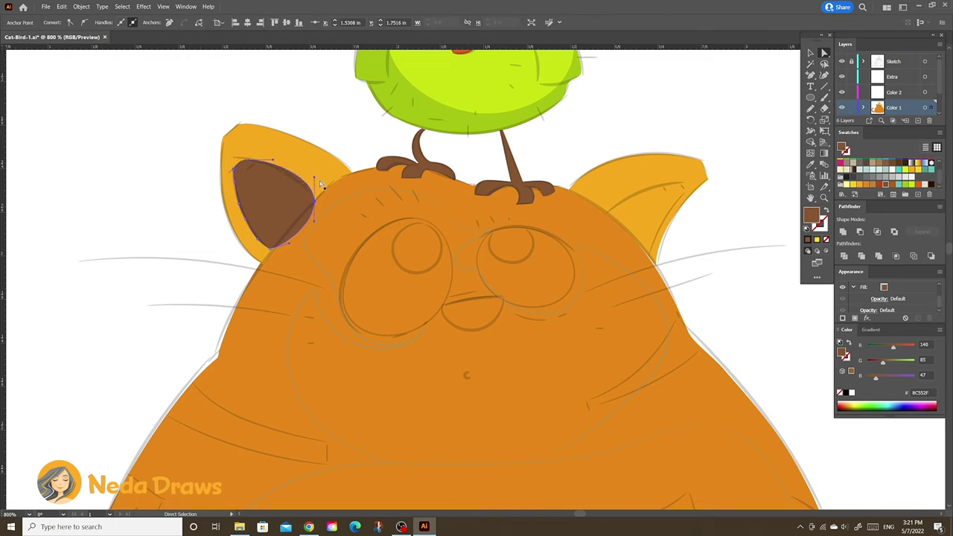
Draw a rust-red C14500 ellipse over the right ear and reshape it to fit.
key("ctrl+shift+a")
key("l")
left_click_drag(609, 191, 701, 262)
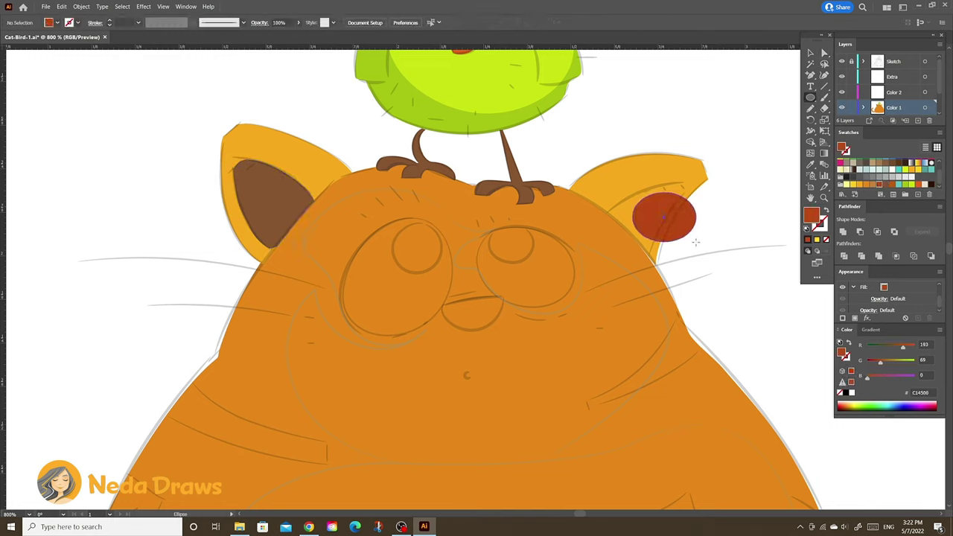
key("a")
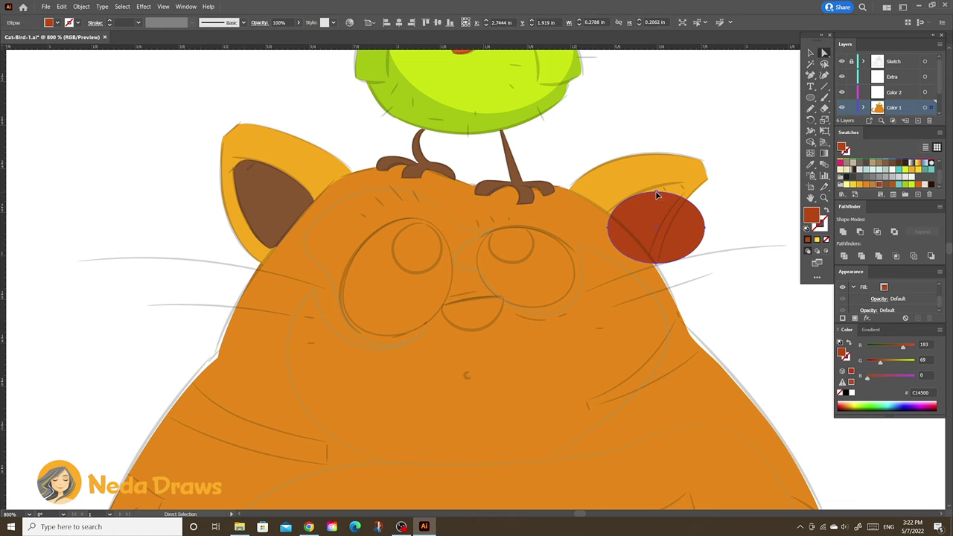
left_click_drag(656, 195, 676, 186)
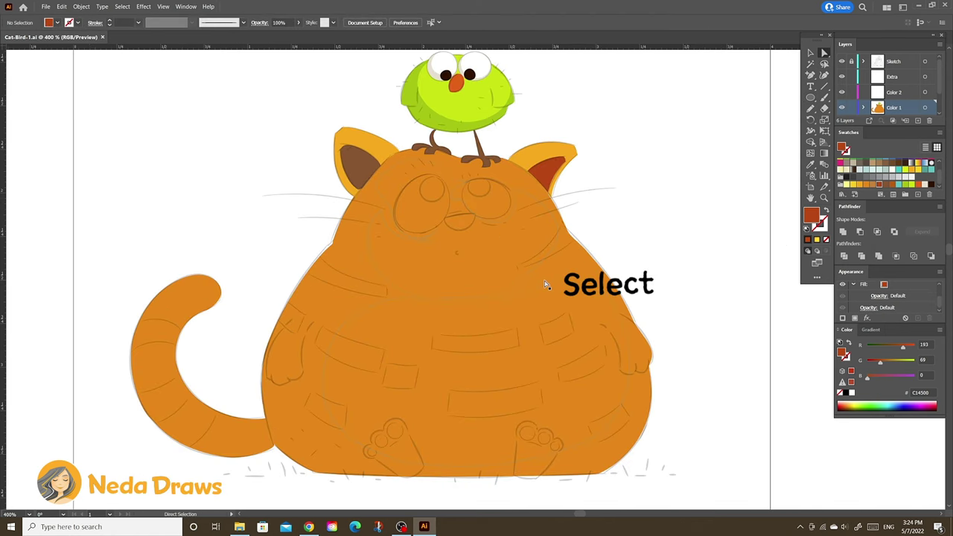
Copy the cat's body, paste it in front, and fill the copy with FFA800.
left_click(545, 280)
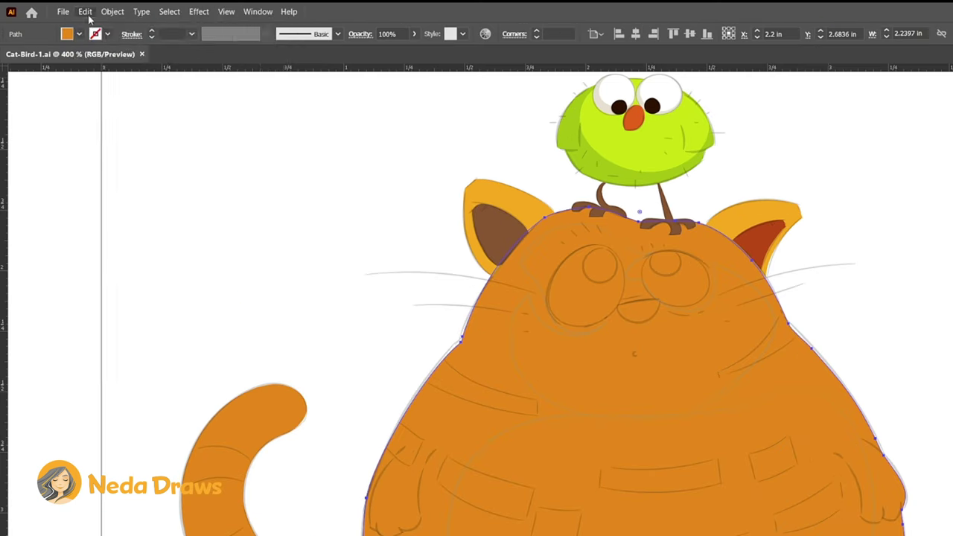
left_click(62, 6)
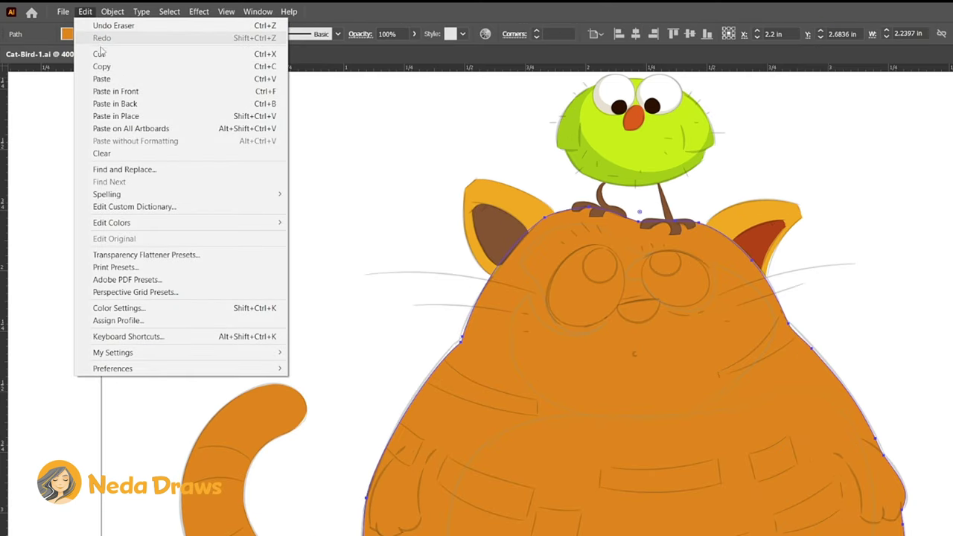
left_click(78, 47)
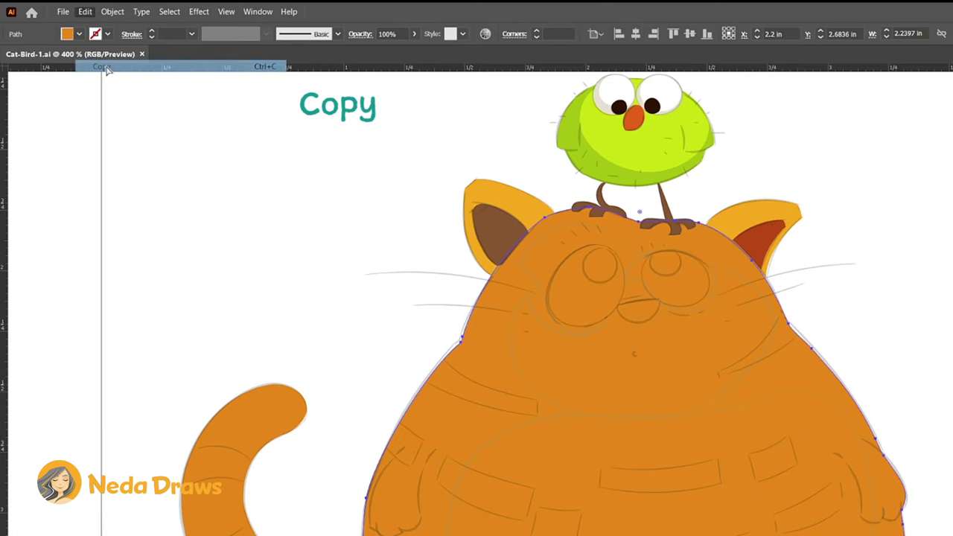
left_click(86, 13)
left_click(120, 91)
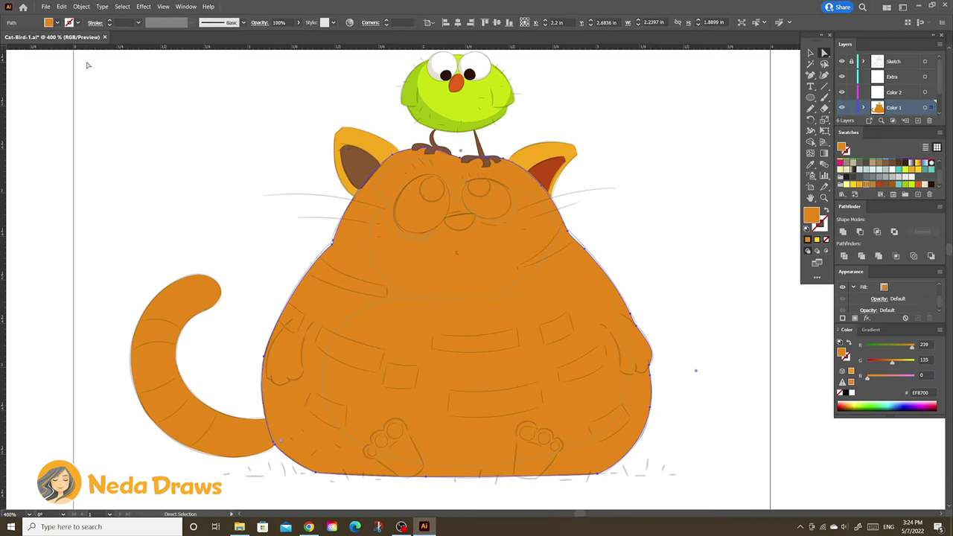
left_click(853, 184)
Pull in the copy's top and bottom edges so a darker rim shows, then deselect.
key("v")
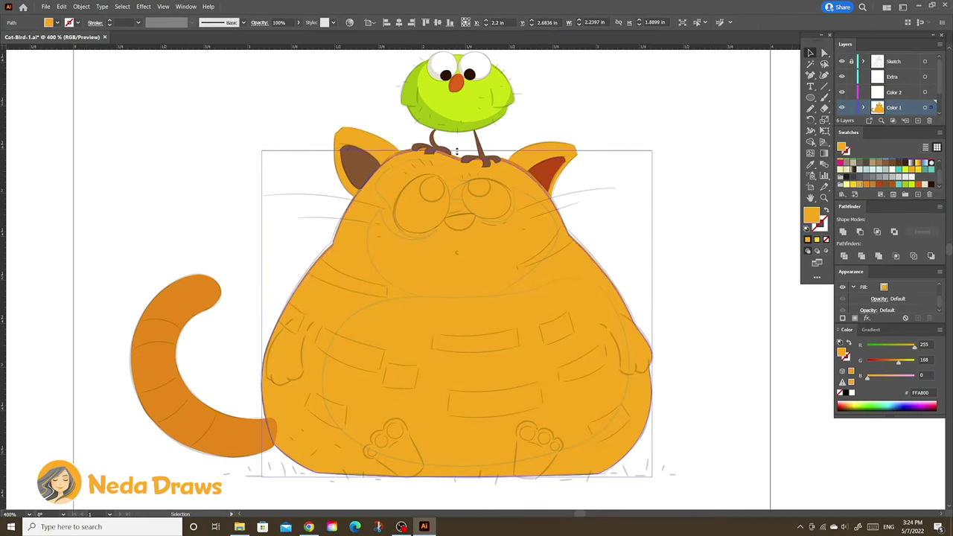
left_click_drag(458, 147, 458, 156)
left_click_drag(458, 478, 457, 473)
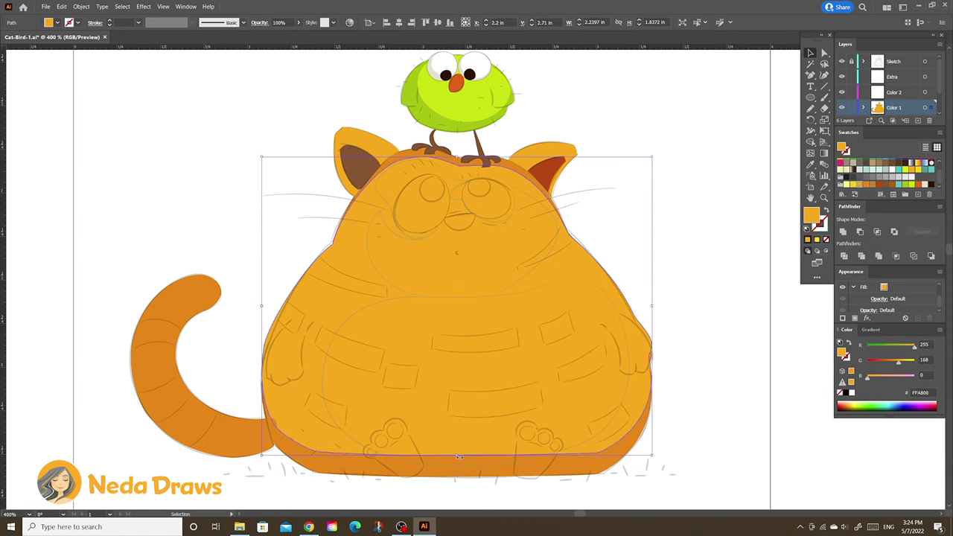
key("a")
key("ctrl+shift+a")
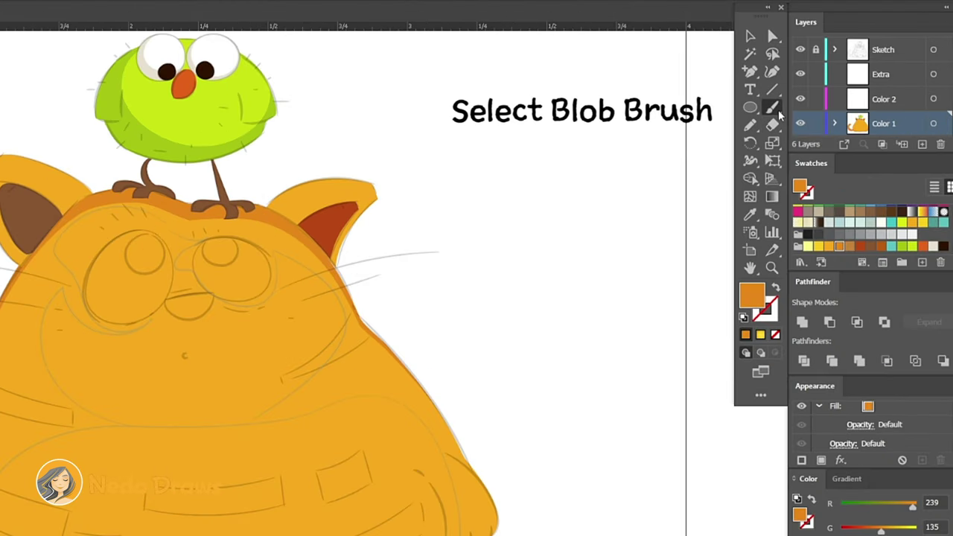
Switch to the Blob Brush and confirm its 2 pt pressure-sensitive settings.
right_click(775, 109)
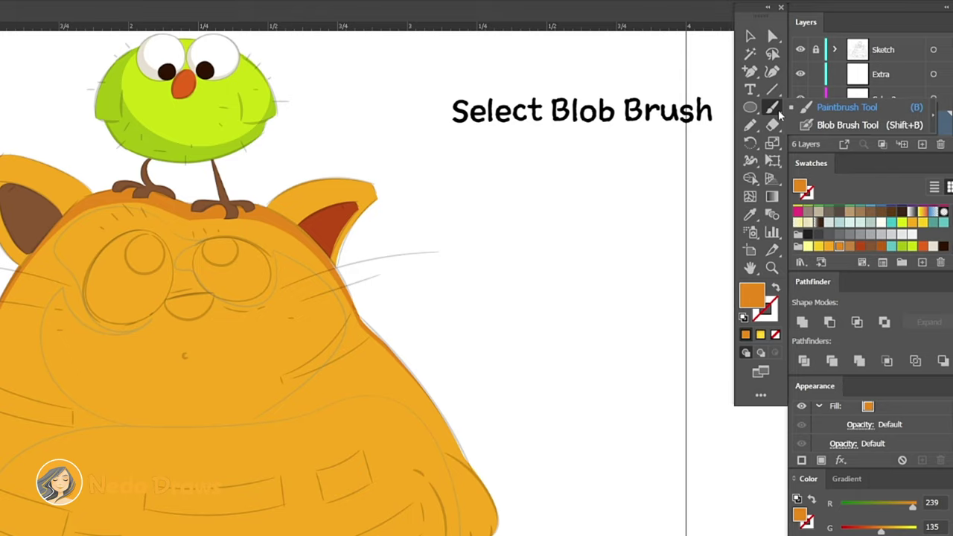
left_click(811, 128)
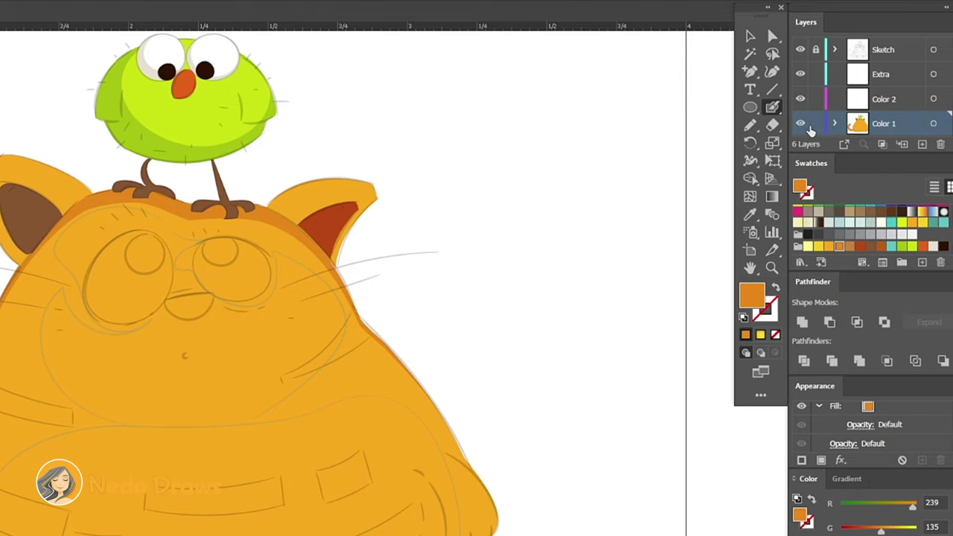
double_click(773, 110)
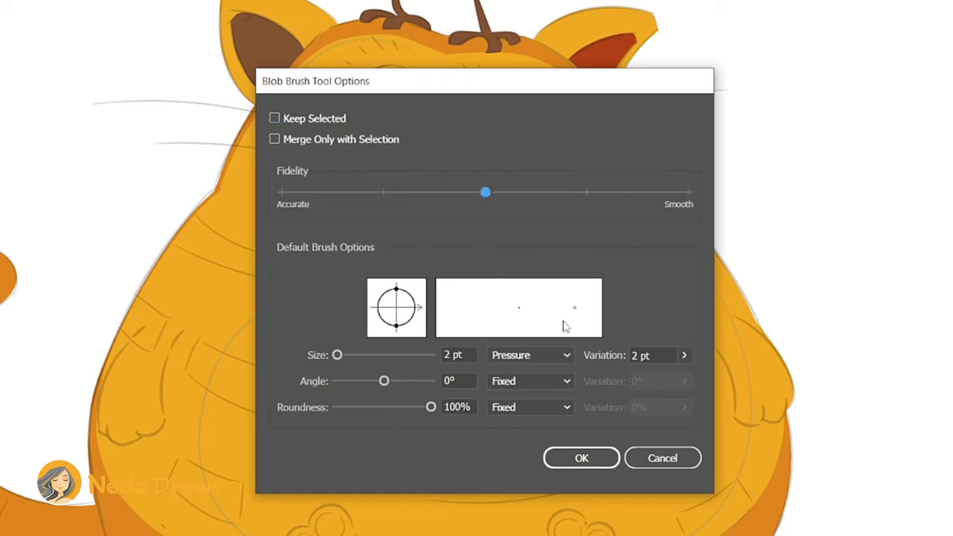
left_click(583, 459)
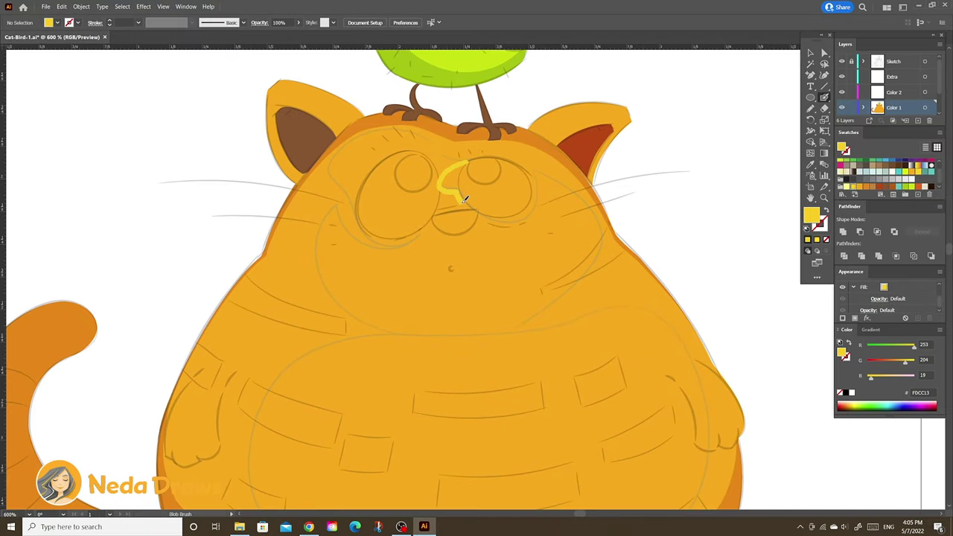
Outline the muzzle patch with the yellow blob brush and swap it to a solid fill.
left_click_drag(542, 173, 597, 212)
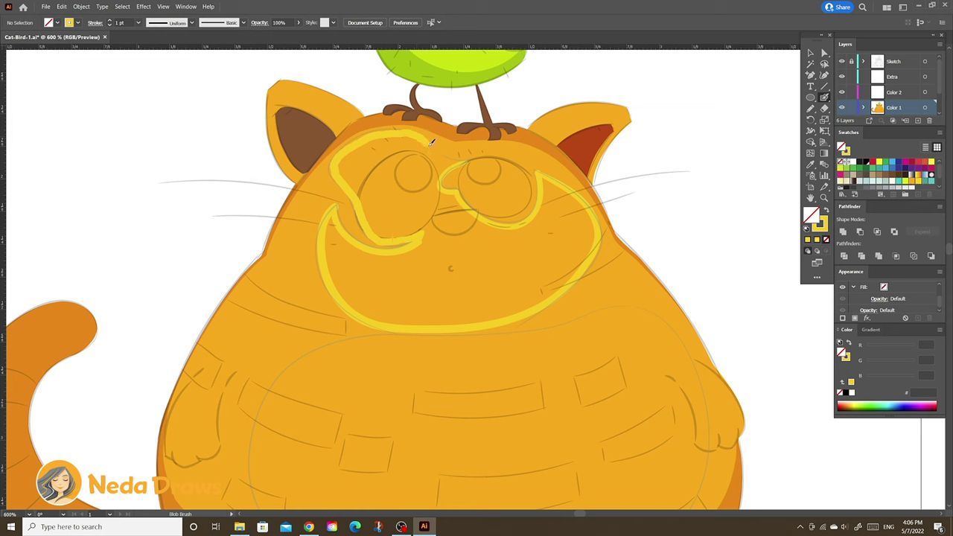
left_click(362, 146, "ctrl")
key("shift+x")
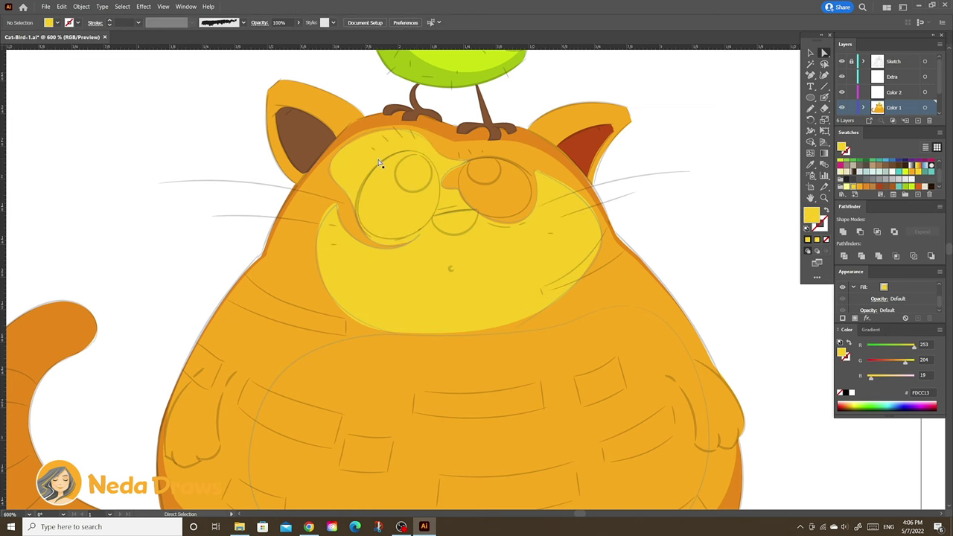
scroll(378, 164, "down", 3)
Draw a closed yellow outline around the belly patch and swap it to fill.
mouse_move(584, 167)
left_mouse_down()
mouse_move(447, 196)
mouse_move(303, 207)
left_mouse_up()
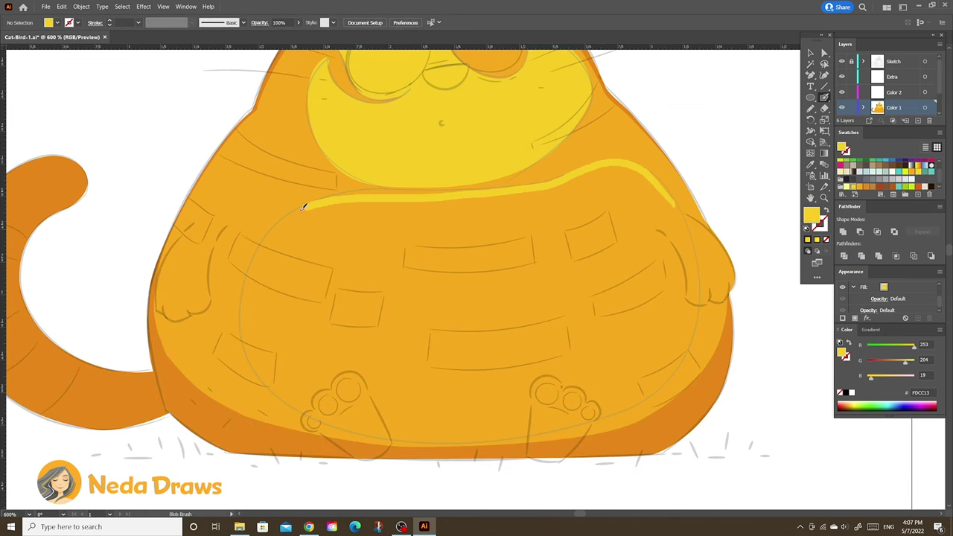
left_click_drag(357, 422, 491, 435)
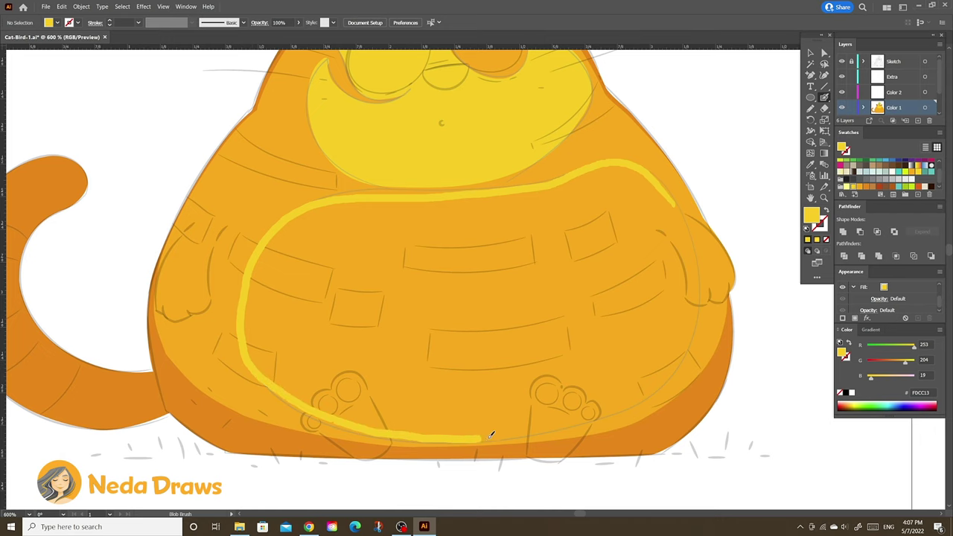
left_click_drag(686, 230, 674, 205)
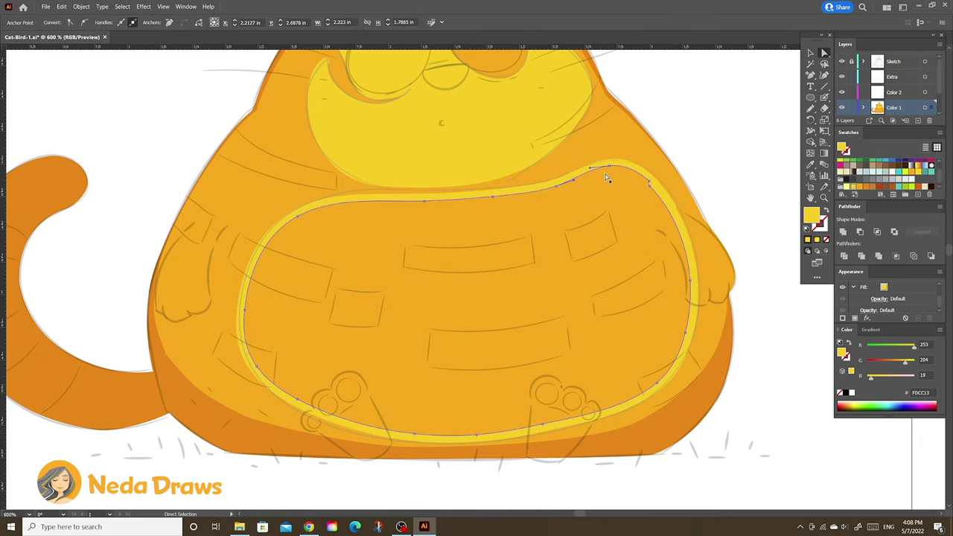
key("shift+x")
Reselect the belly patch and give its fill a radial gradient.
key("a")
key("ctrl+shift+a")
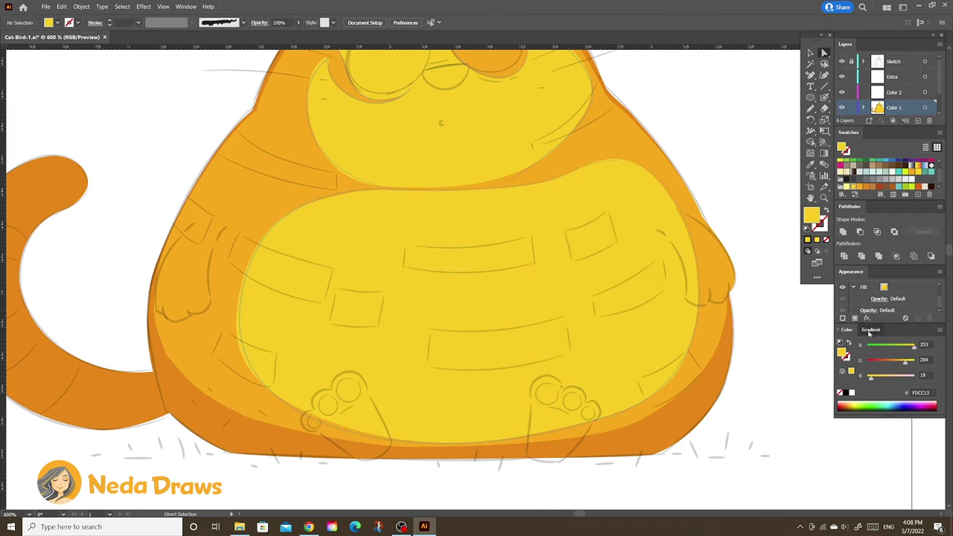
left_click(870, 330)
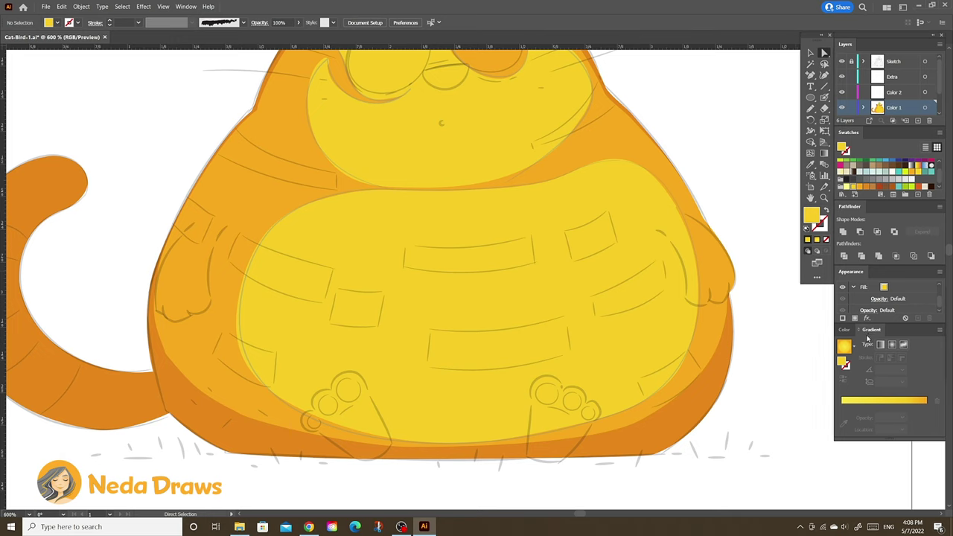
key("ctrl+z")
left_click(890, 408)
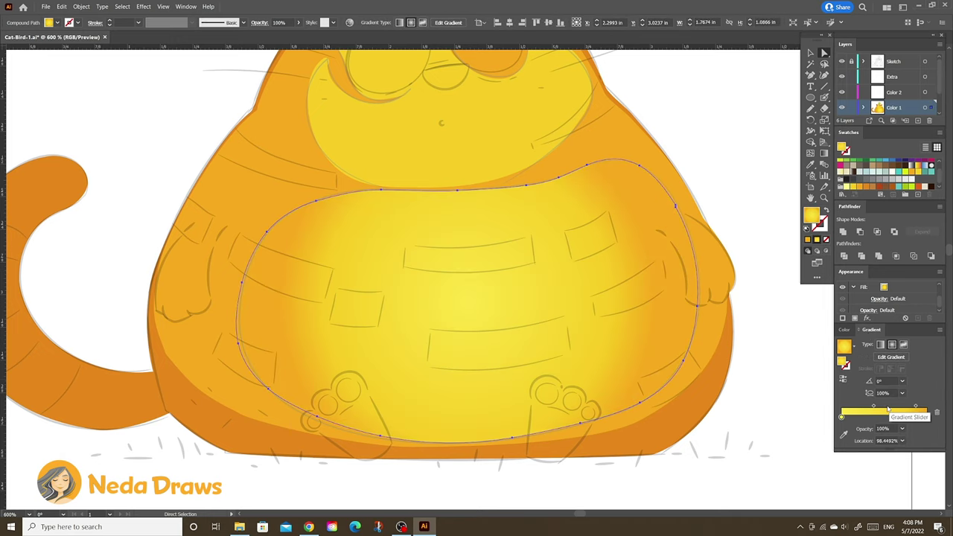
Stretch the radial gradient wider across the belly and flatten it from the top.
left_click(890, 357)
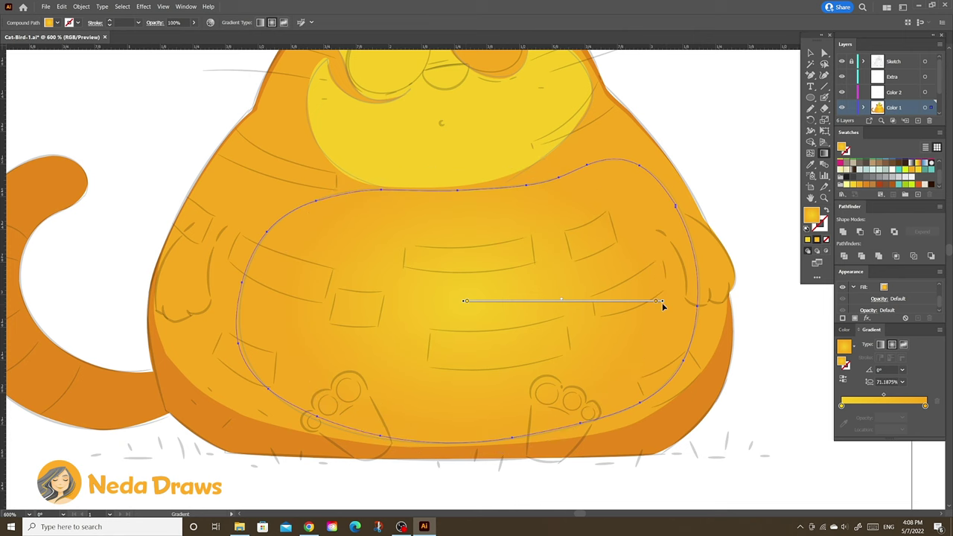
left_click_drag(662, 301, 731, 302)
left_click_drag(735, 304, 765, 304)
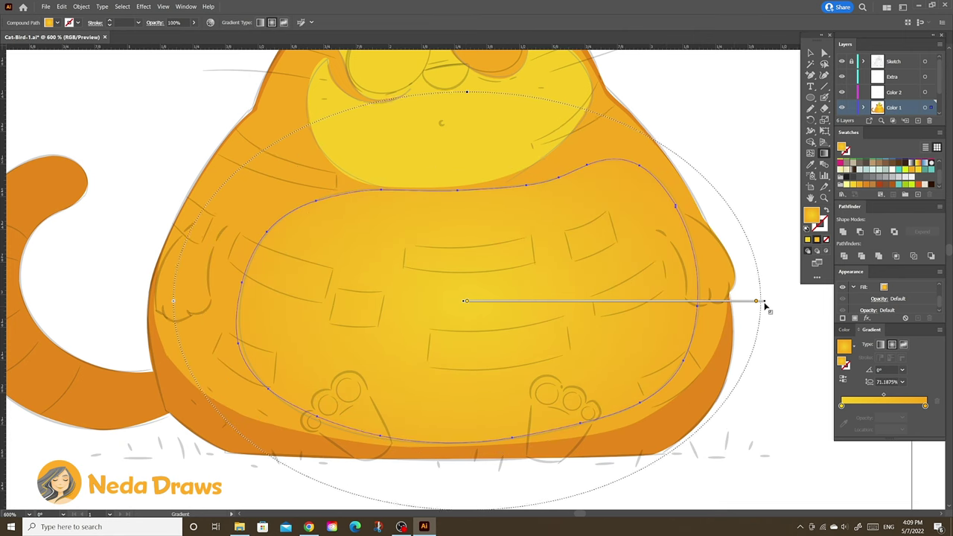
left_click_drag(467, 113, 468, 145)
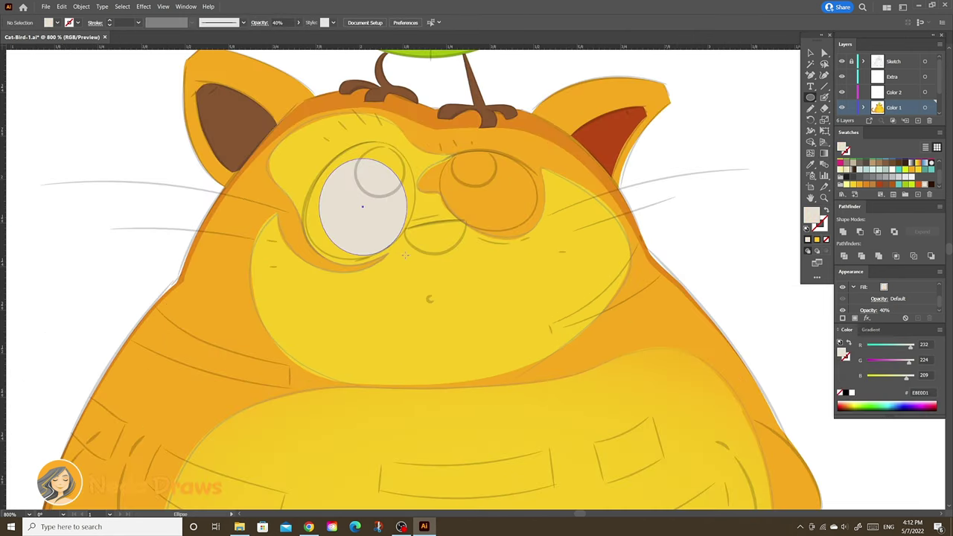
Reshape the left eye oval and draw a matching oval for the right eye.
left_click_drag(363, 162, 372, 143)
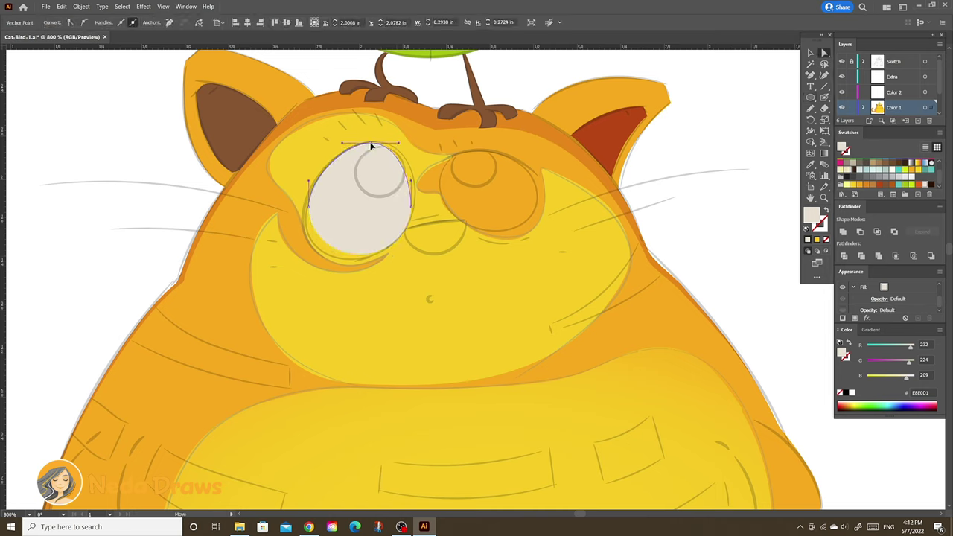
left_click_drag(365, 263, 356, 260)
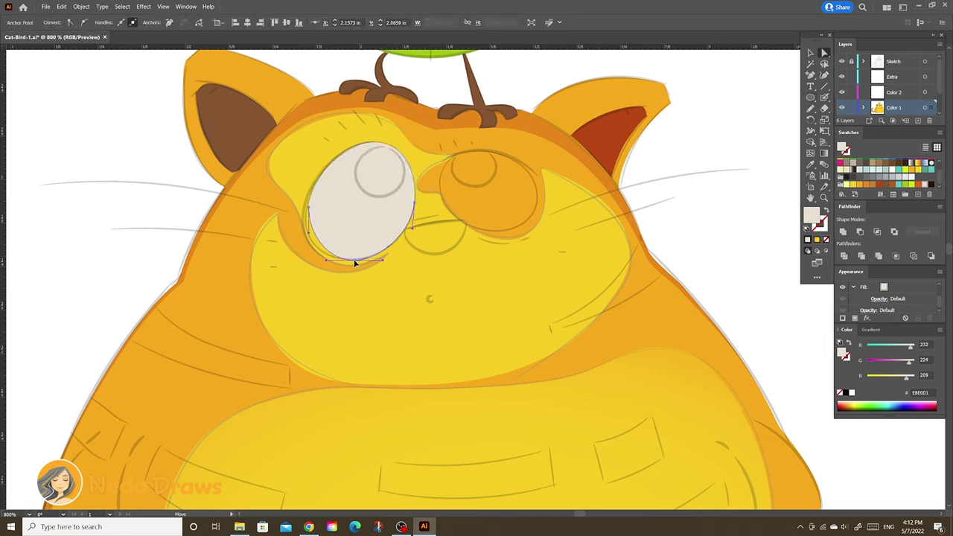
left_click_drag(310, 210, 304, 214)
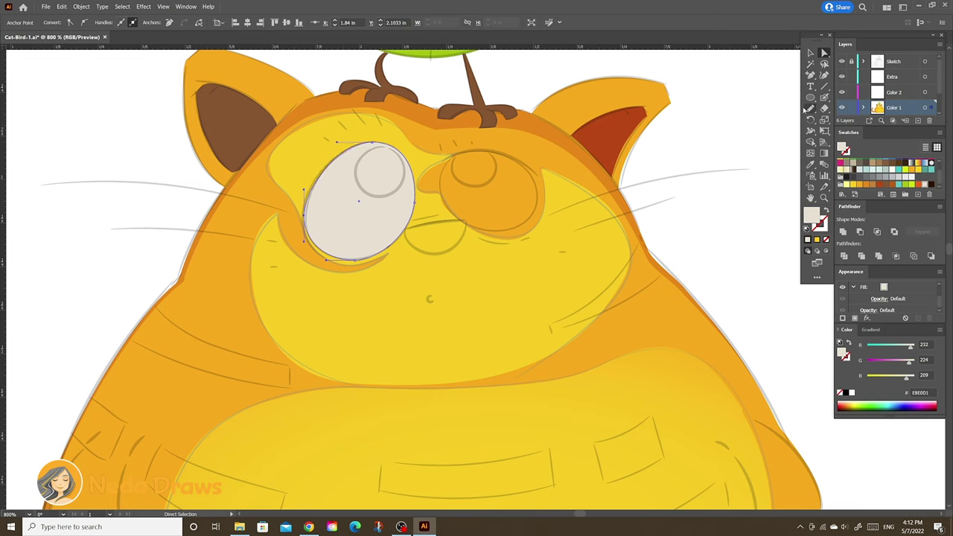
key("l")
left_click_drag(441, 149, 533, 227)
Draw dark brown 301100 pupils inside the left and right eyes.
key("a")
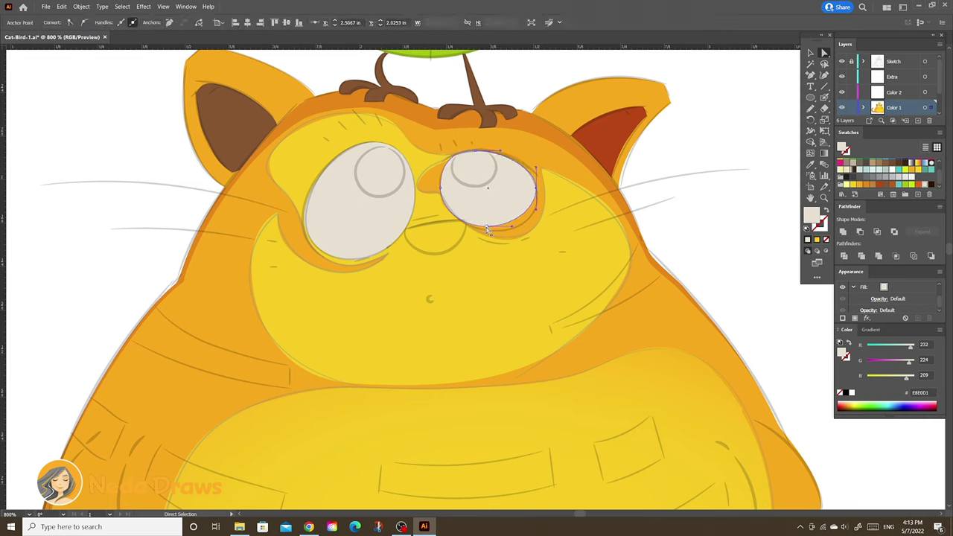
key("ctrl+shift+a")
key("l")
left_click_drag(364, 149, 404, 190)
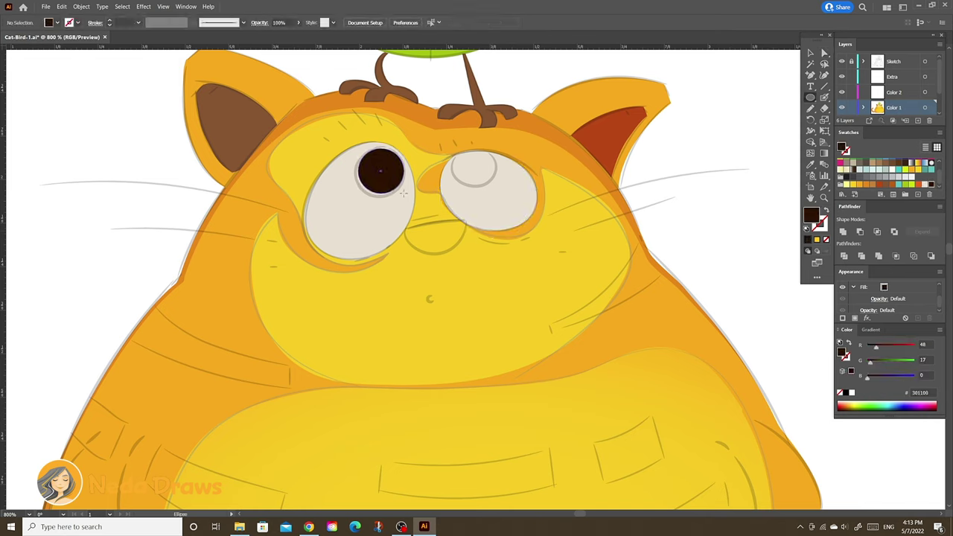
key("a")
left_click(360, 176)
key("ctrl+shift+a")
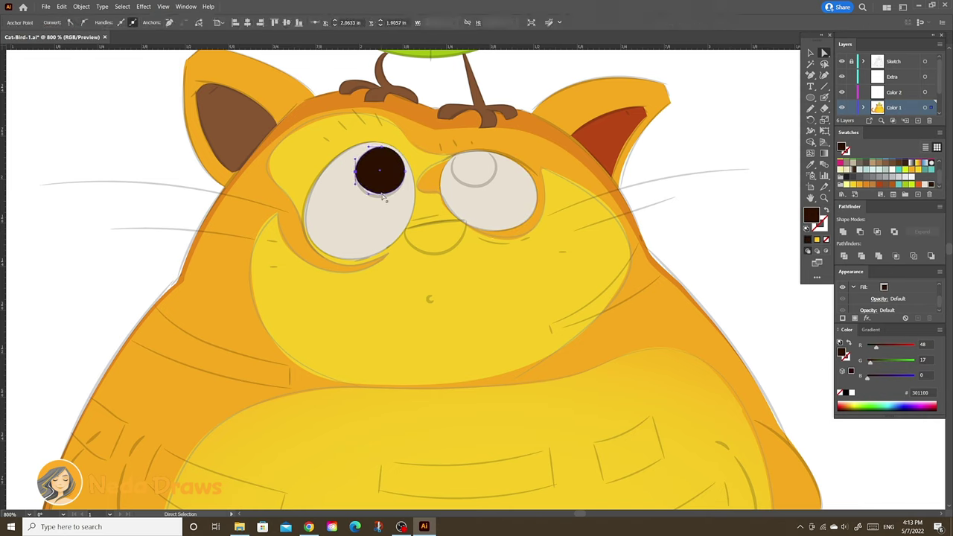
key("l")
left_click_drag(453, 151, 497, 187)
Copy a pupil below the eyes to form the dark brown nose.
key("a")
left_click(474, 159)
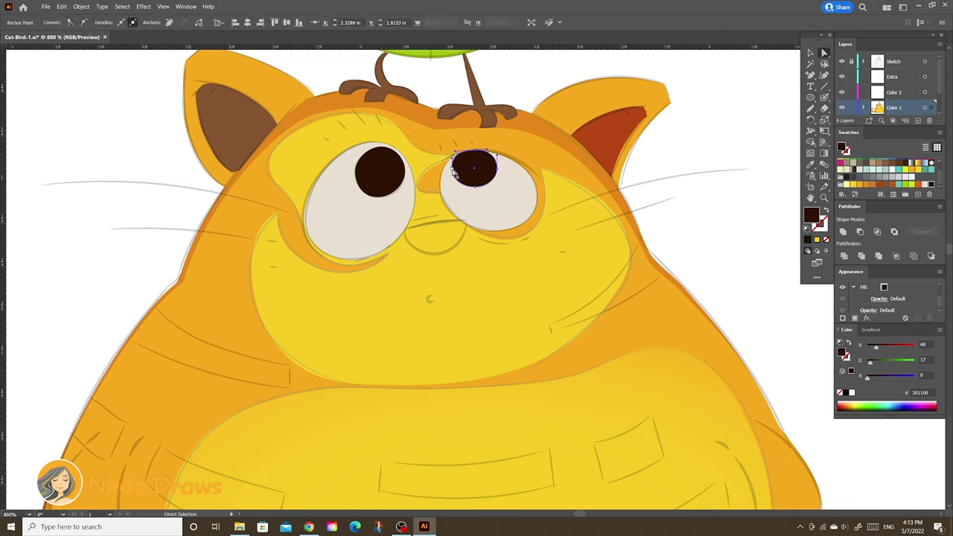
left_click_drag(453, 171, 411, 243)
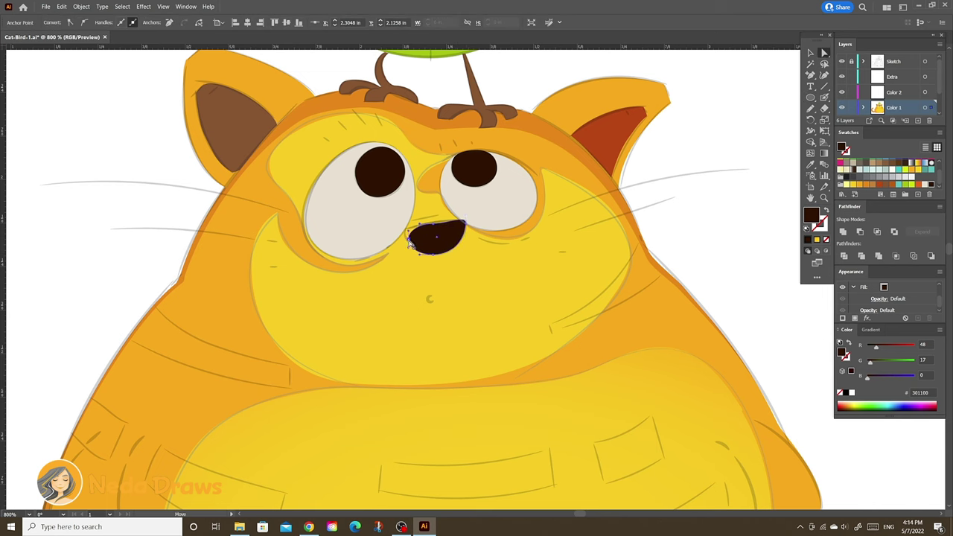
Paste copies of both eye whites in front and fill them off-white FFFFF1.
scroll(412, 242, "up", 1)
left_click(574, 245)
left_click(335, 298, "shift")
left_click(62, 6)
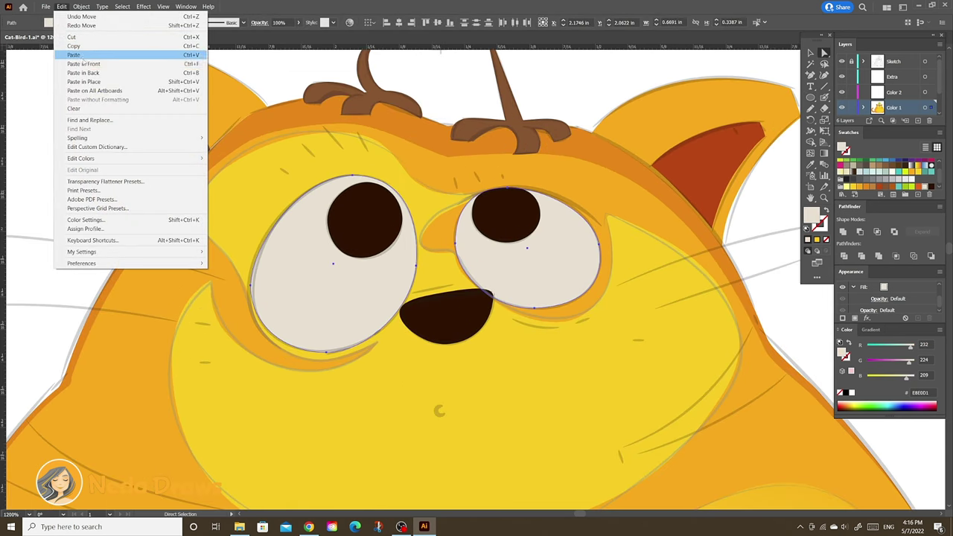
left_click(84, 63)
left_click(885, 177)
Reshape the copies to reveal grey shadow crescents, then extend a teal body outline.
left_click_drag(326, 350, 326, 326)
left_click_drag(251, 283, 270, 262)
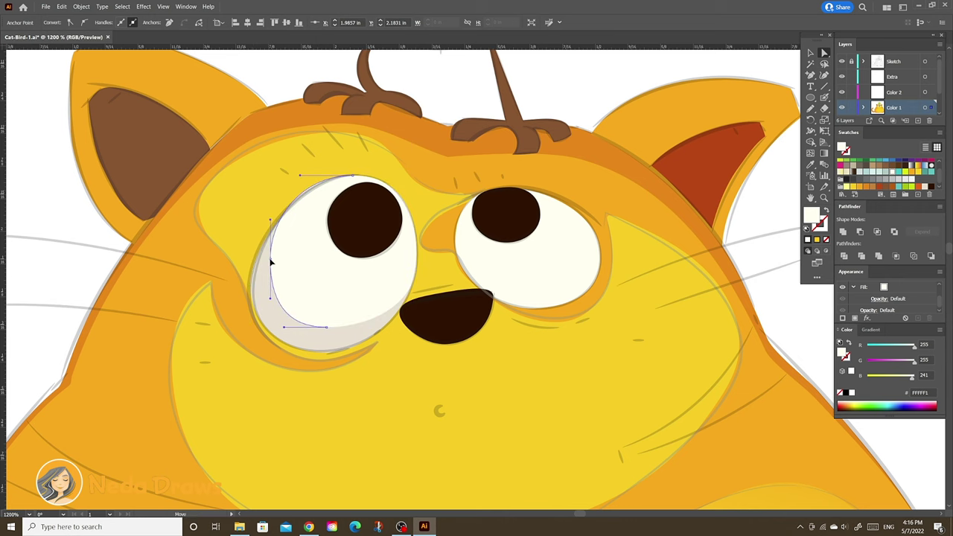
left_click(528, 249)
left_click_drag(532, 306, 532, 291)
left_click_drag(600, 246, 581, 231)
left_click_drag(456, 256, 458, 251)
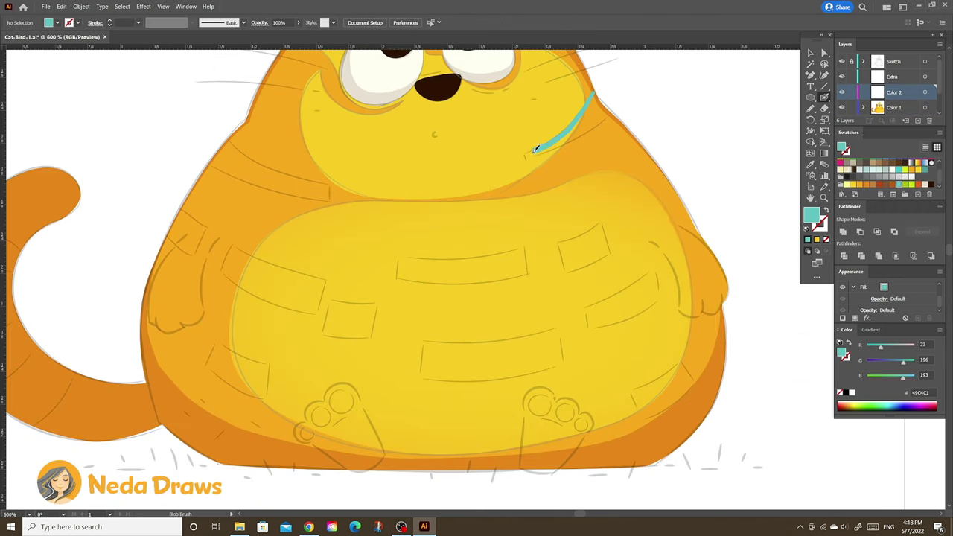
left_click_drag(534, 149, 525, 155)
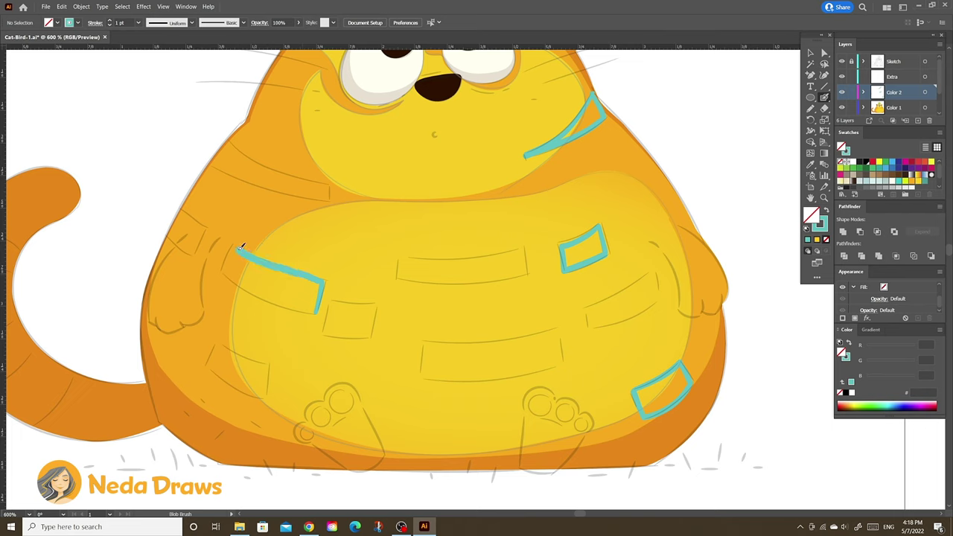
Outline a teal stripe on the left belly and make all teal patches solid.
left_click_drag(228, 265, 301, 306)
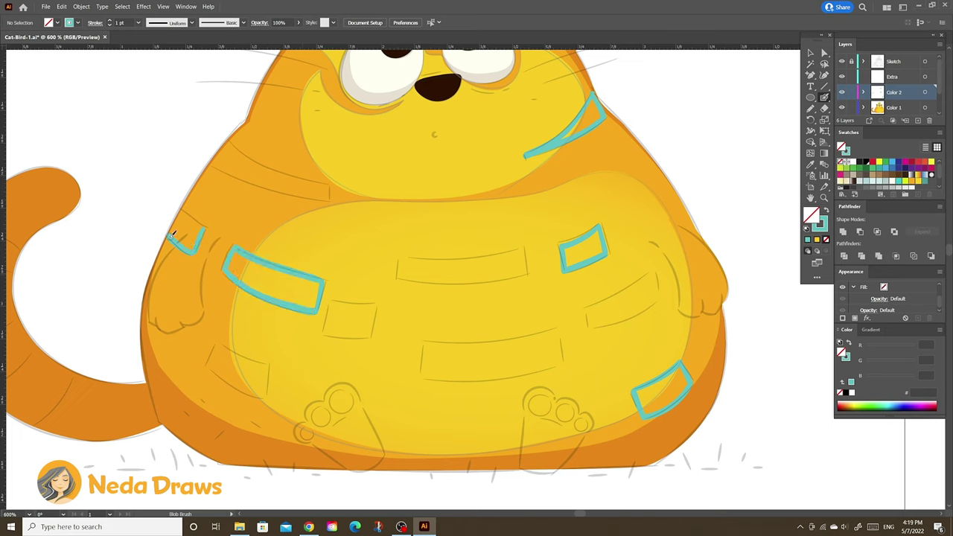
key("a")
left_click(600, 121)
key("Delete")
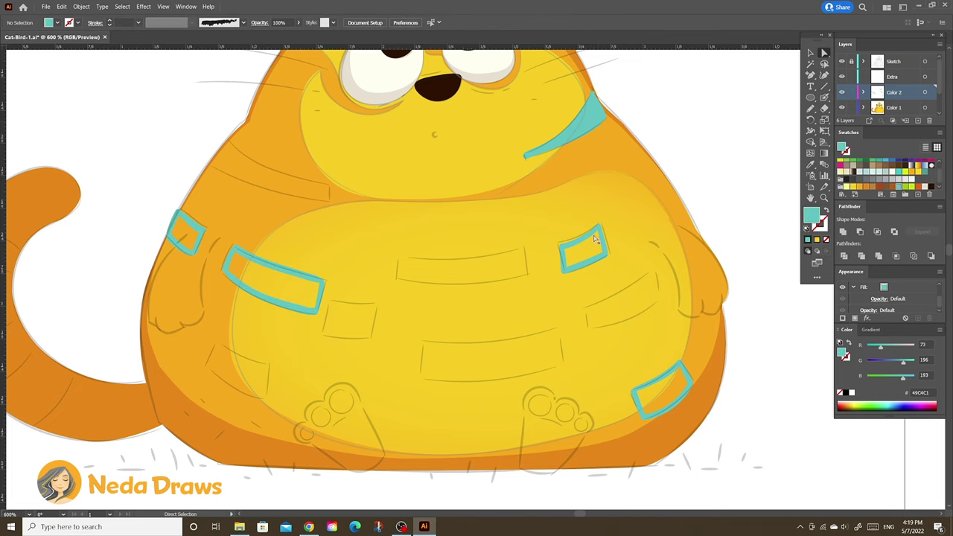
key("Delete")
left_click(650, 385)
key("Delete")
left_click(327, 289)
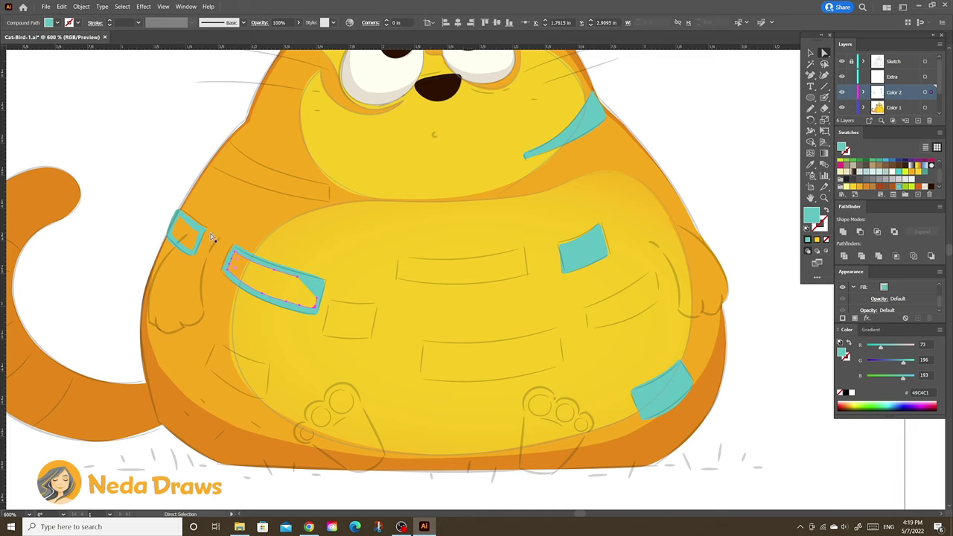
key("Delete")
left_click(200, 240)
key("Delete")
Brush two solid rust-red C14500 stripes, one above the belly and one lower left.
key("shift+b")
mouse_move(227, 142)
left_mouse_down()
mouse_move(332, 196)
mouse_move(273, 191)
mouse_move(214, 161)
left_mouse_up()
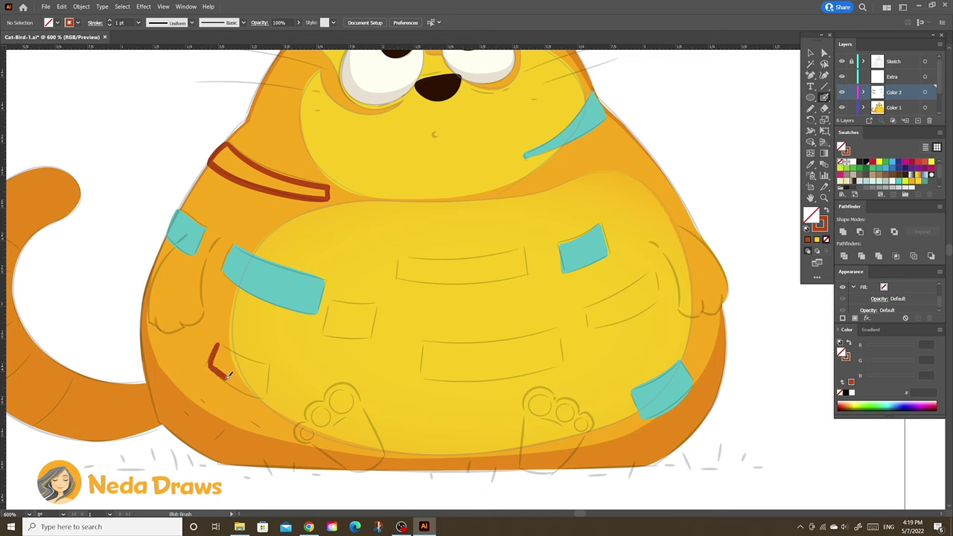
left_click_drag(228, 374, 269, 368)
left_click_drag(223, 160, 249, 206)
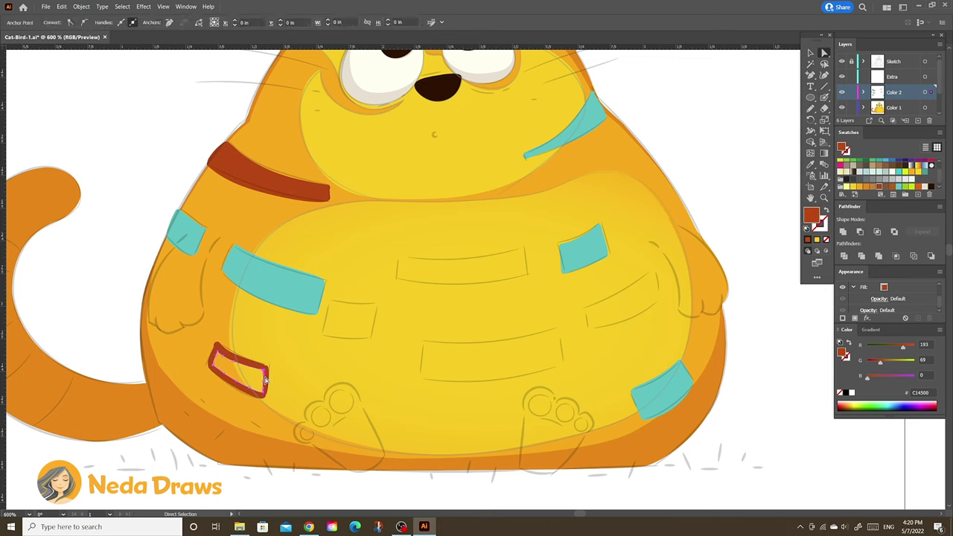
left_click_drag(224, 357, 253, 384)
Trace four belly stripe outlines and fill them solid orange FFA800.
mouse_move(525, 253)
left_mouse_down()
mouse_move(410, 257)
mouse_move(526, 268)
left_mouse_up()
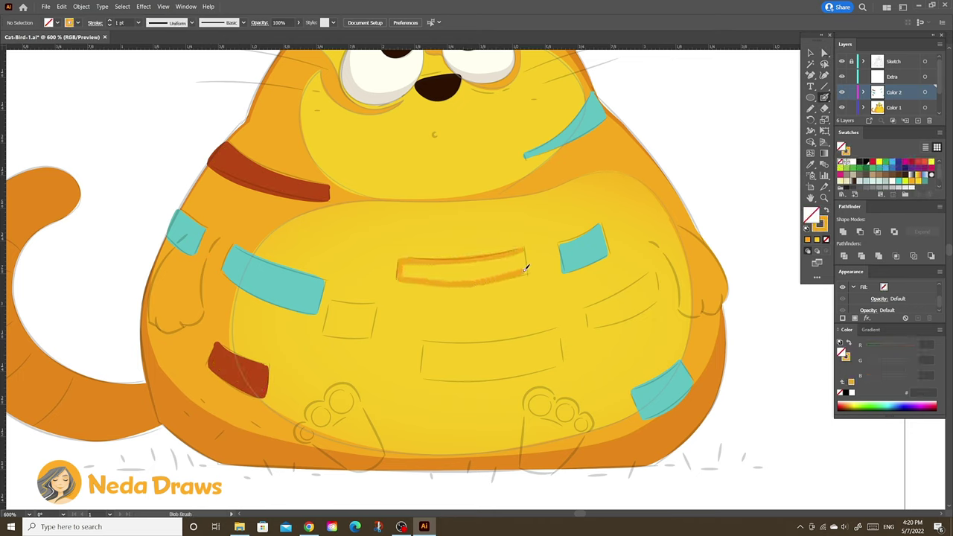
mouse_move(653, 272)
left_mouse_down()
mouse_move(588, 304)
mouse_move(651, 299)
left_mouse_up()
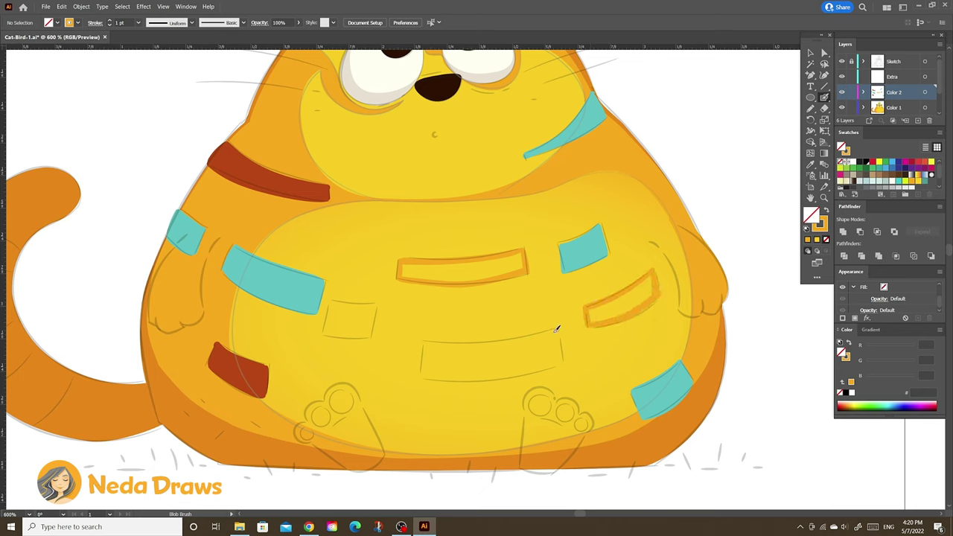
mouse_move(557, 328)
left_mouse_down()
mouse_move(429, 340)
mouse_move(496, 375)
mouse_move(558, 332)
left_mouse_up()
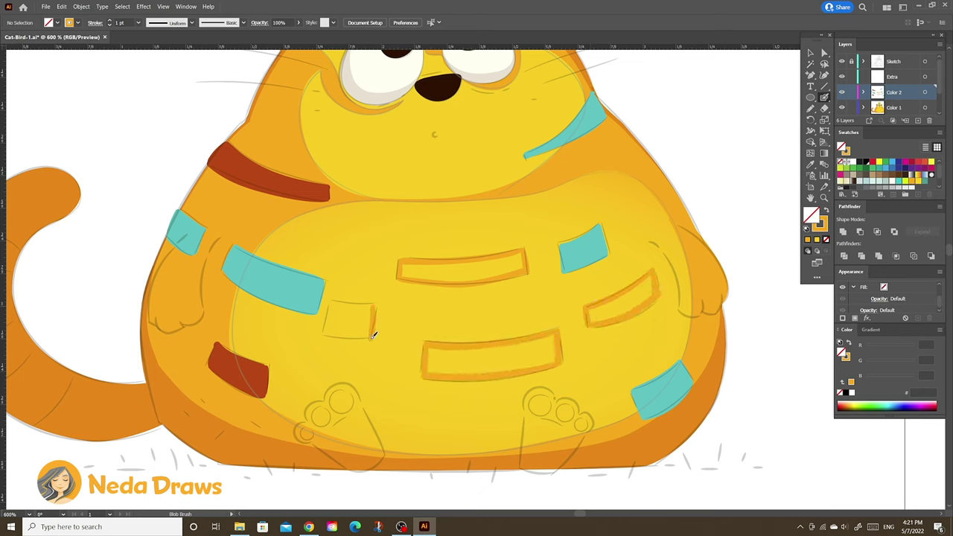
left_click_drag(374, 335, 324, 307)
left_click(462, 266)
left_click(350, 321)
left_click(622, 298)
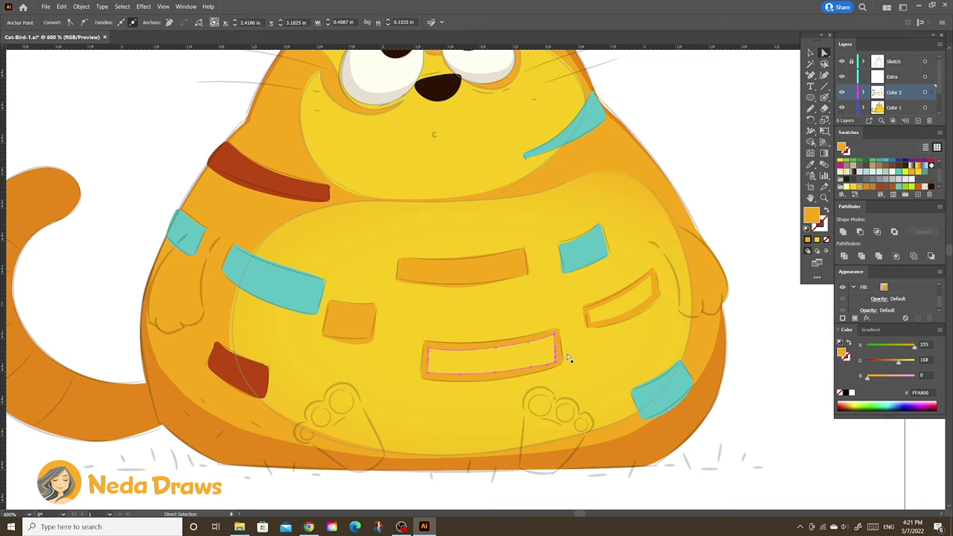
left_click(491, 356)
Outline the paws with the Blob Brush and fill both solid brown CC8237.
scroll(317, 335, "down", 3)
left_click_drag(316, 335, 307, 332)
key("shift+x")
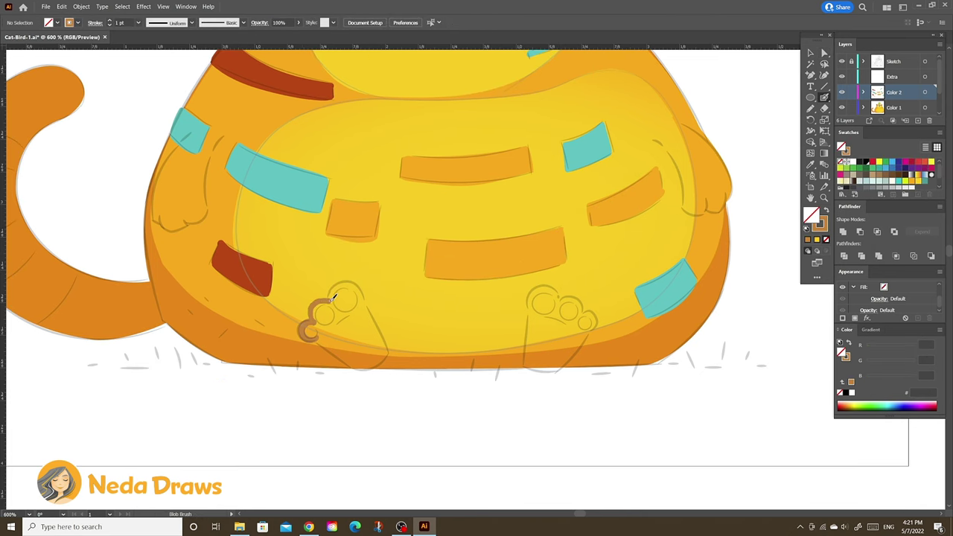
mouse_move(364, 300)
left_mouse_down()
mouse_move(391, 348)
mouse_move(313, 337)
left_mouse_up()
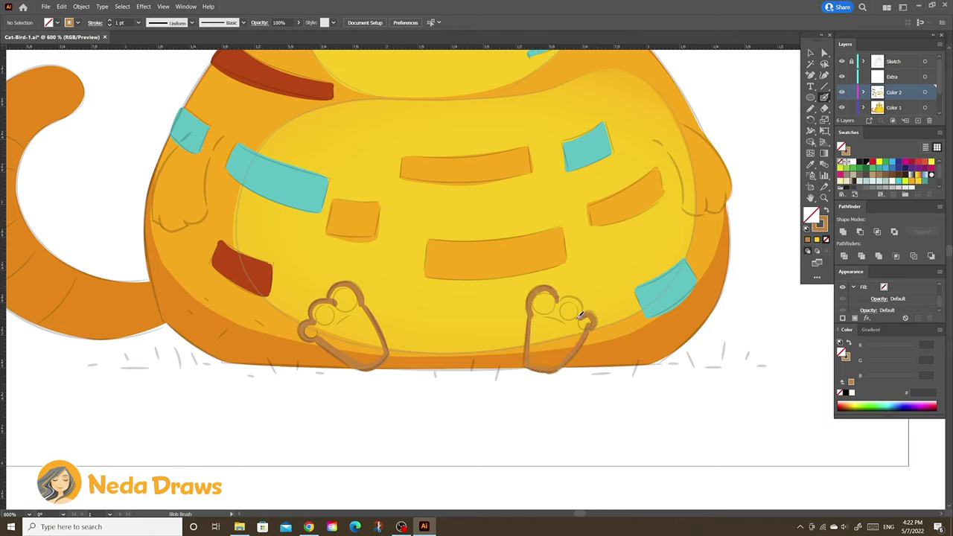
key("shift+x")
left_click(559, 330)
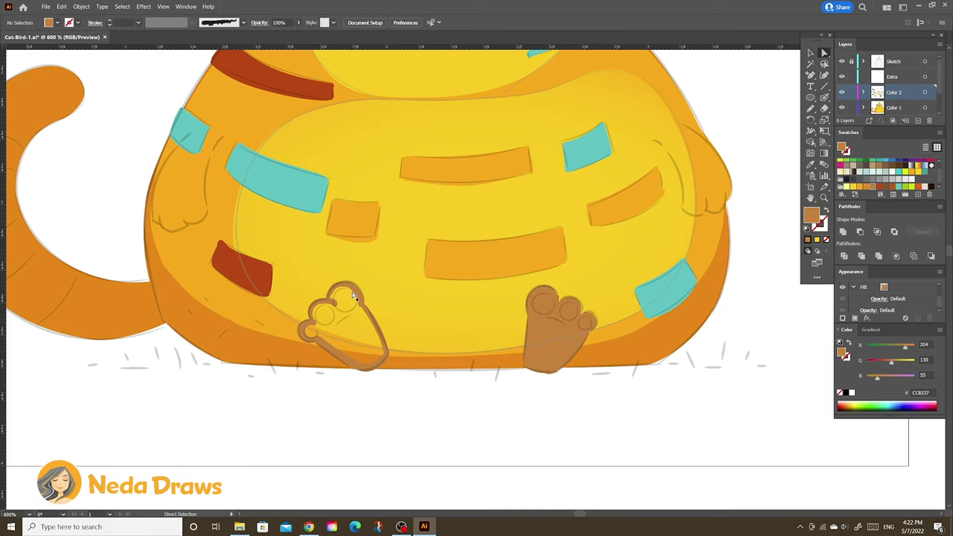
left_click(364, 319)
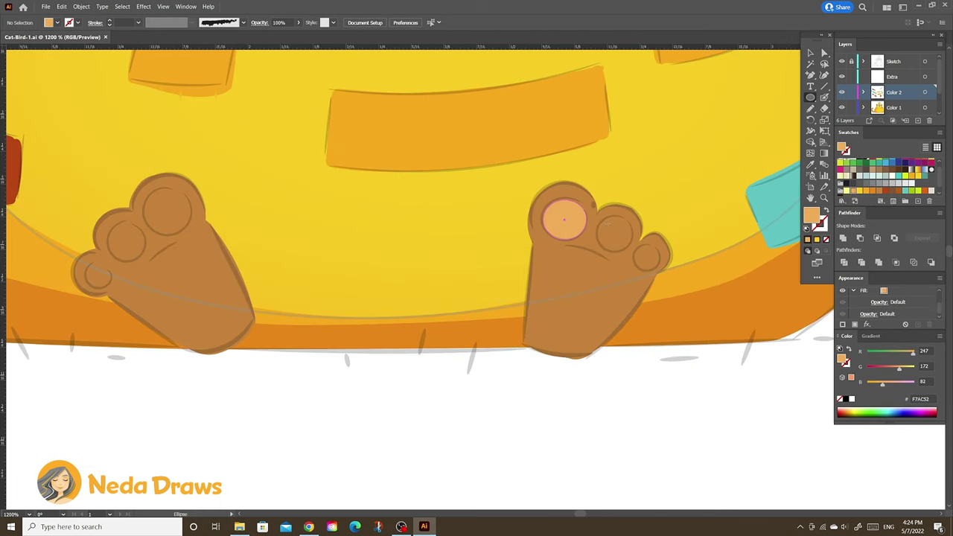
Draw lighter F7AC52 toe-pad ovals on the right and left paws.
left_click_drag(600, 217, 661, 271)
left_click_drag(146, 190, 193, 233)
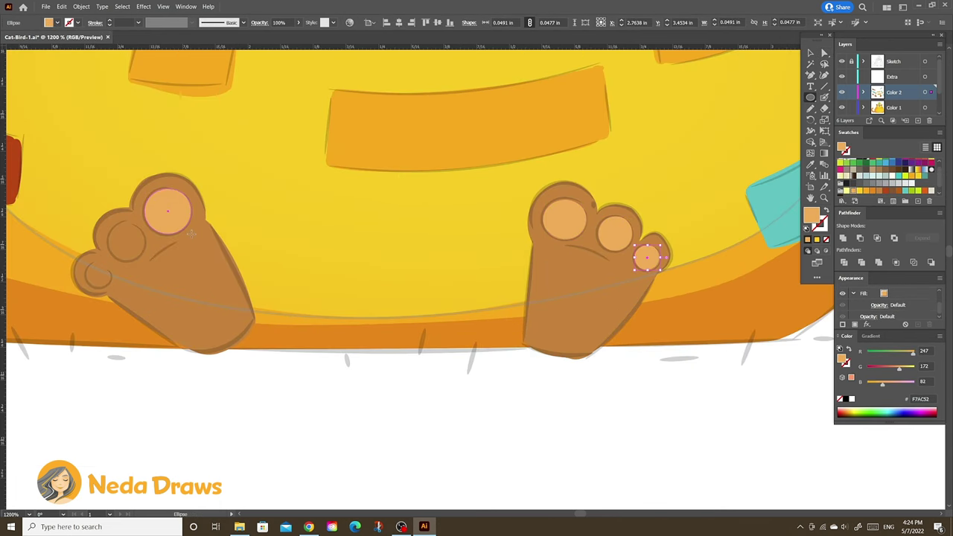
left_click_drag(108, 225, 146, 260)
left_click_drag(85, 262, 111, 287)
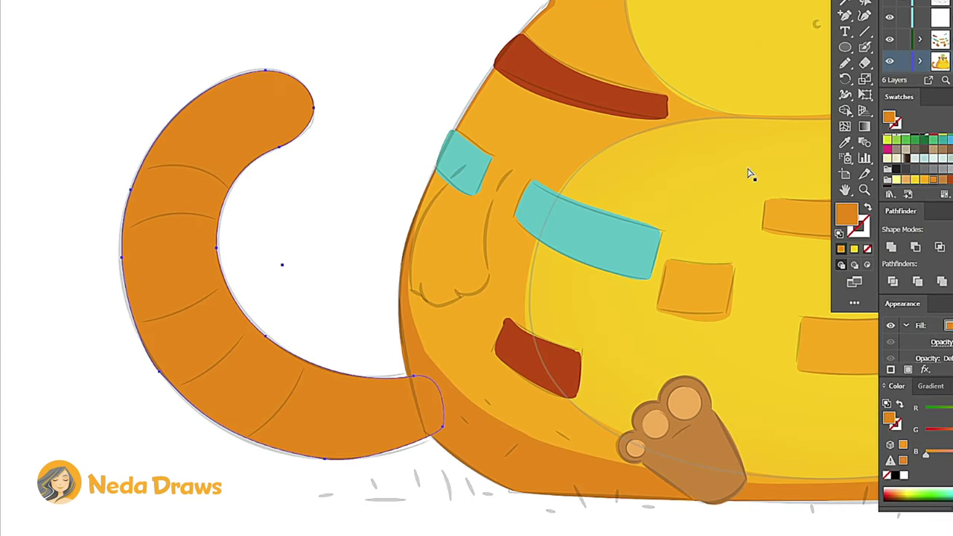
Knife-cut the tail tip off and recolour the rest of the tail teal.
left_click_drag(865, 63, 901, 94)
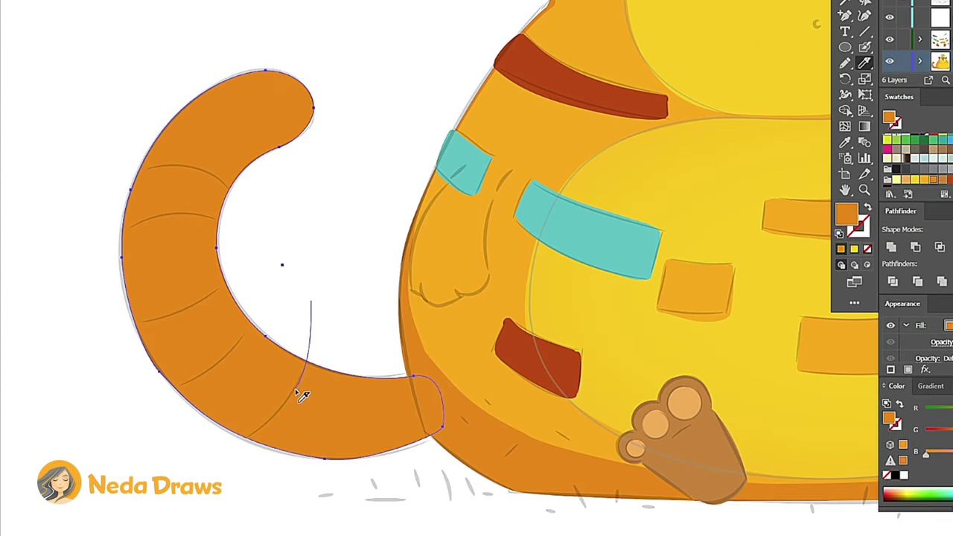
left_click_drag(313, 304, 216, 455)
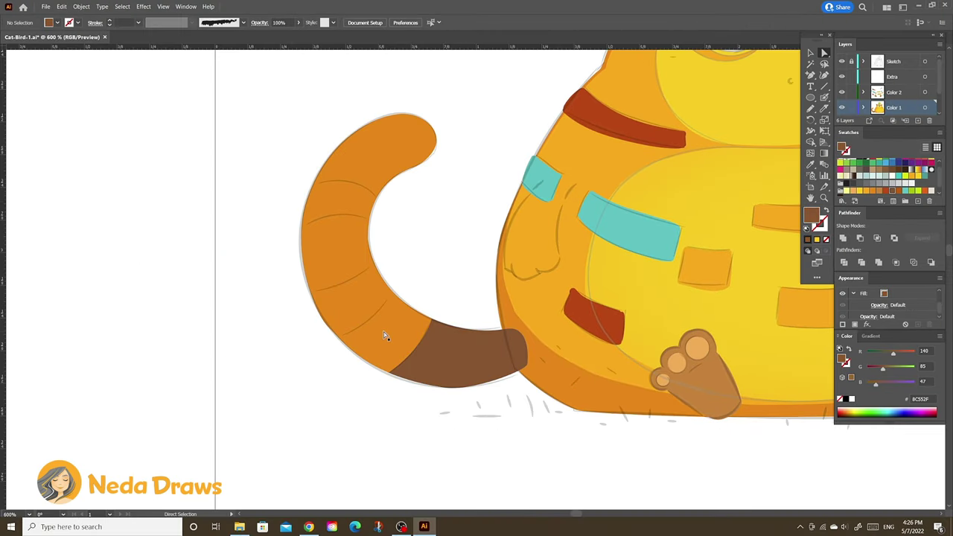
left_click(61, 6)
left_click(74, 22)
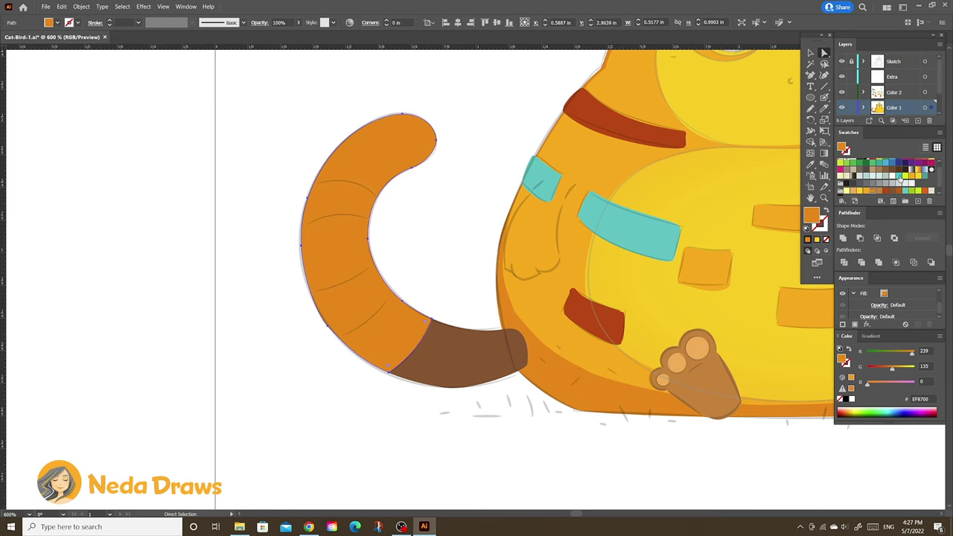
left_click(900, 178)
Knife-cut the tail into bands and delete the extra teal pieces.
left_click(824, 109)
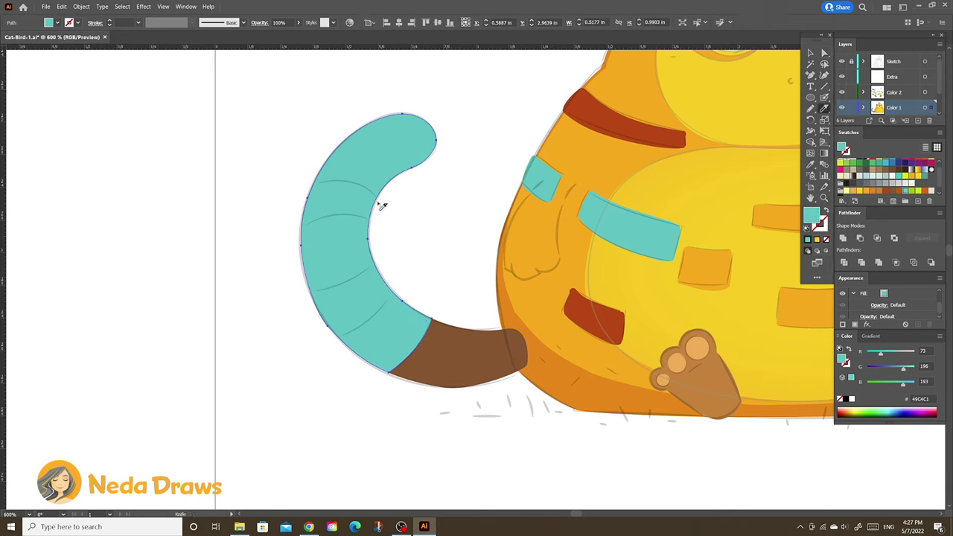
left_click_drag(376, 229, 322, 218)
left_click_drag(381, 256, 276, 295)
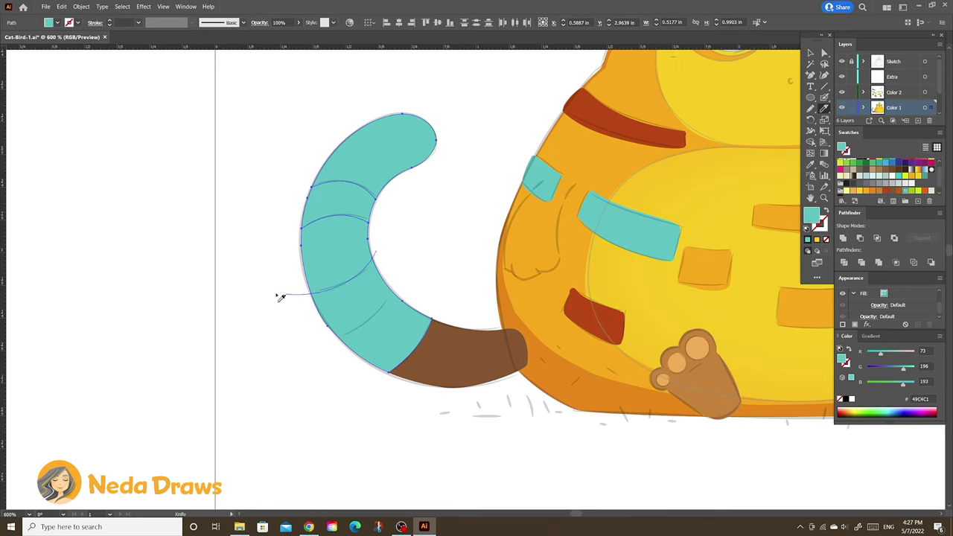
left_click_drag(381, 315, 330, 346)
key("a")
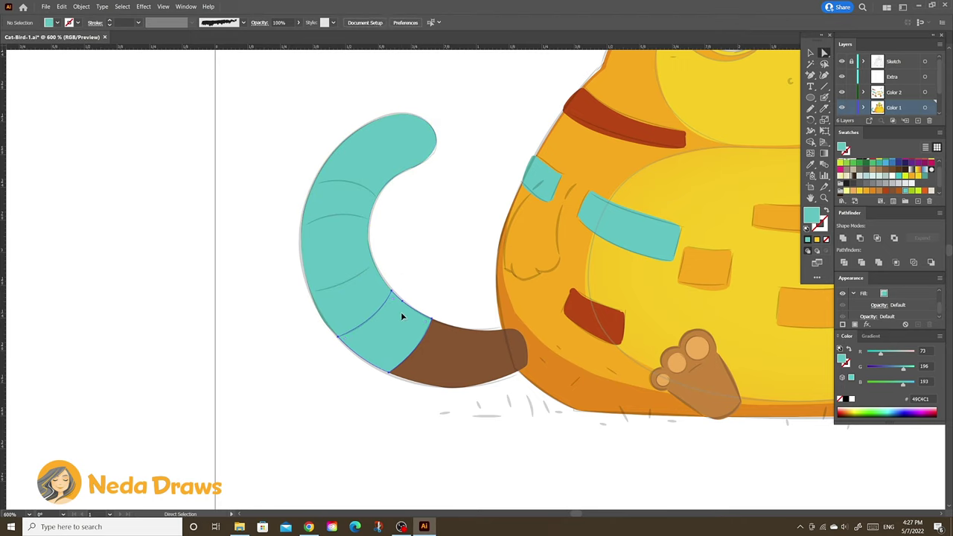
left_click(402, 315)
key("Delete")
left_click(388, 172)
key("Delete")
left_click(351, 301)
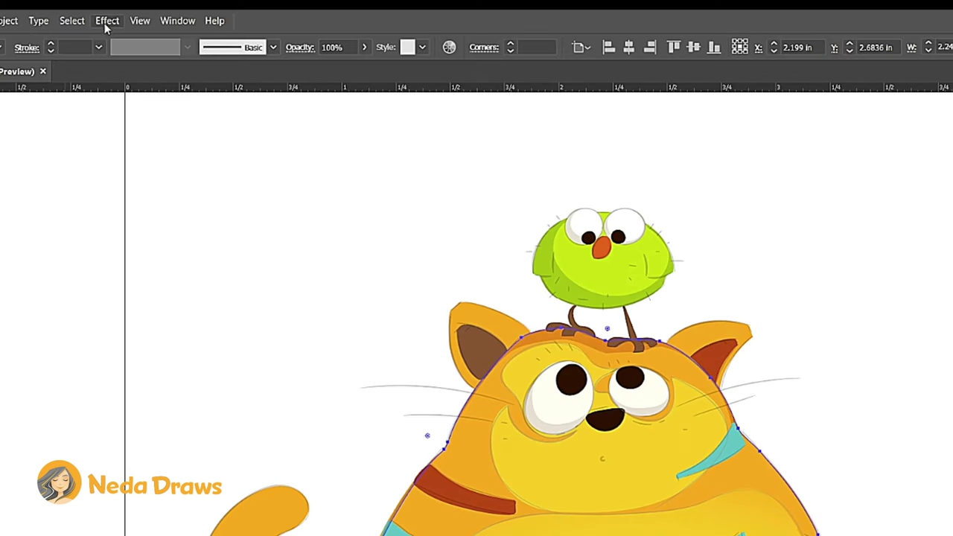
Apply a first Roughen effect to the cat's body with increased detail.
left_click(107, 22)
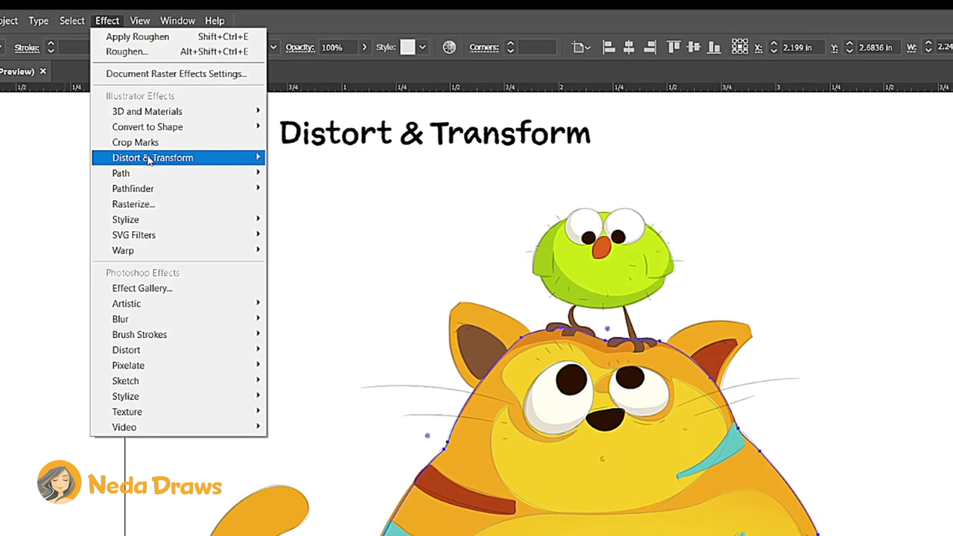
mouse_move(152, 158)
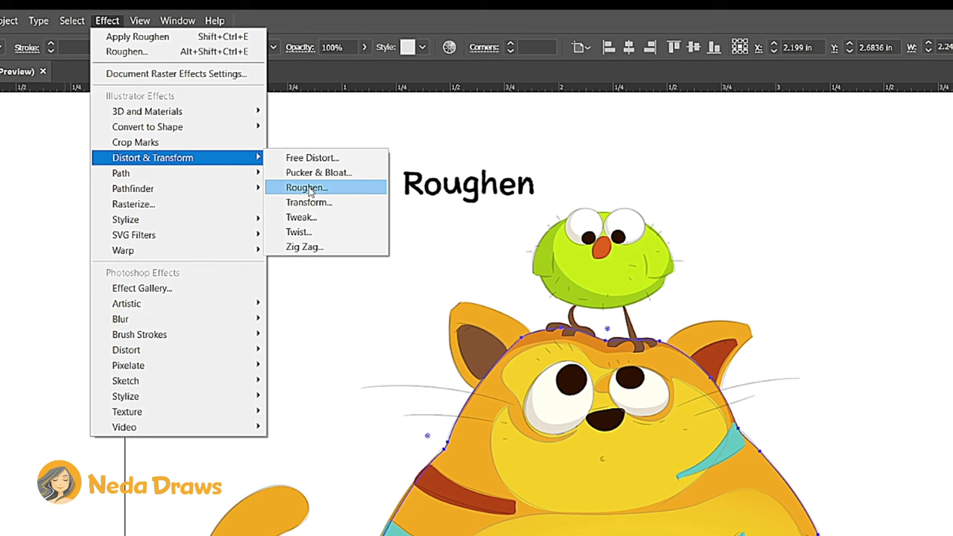
left_click(307, 188)
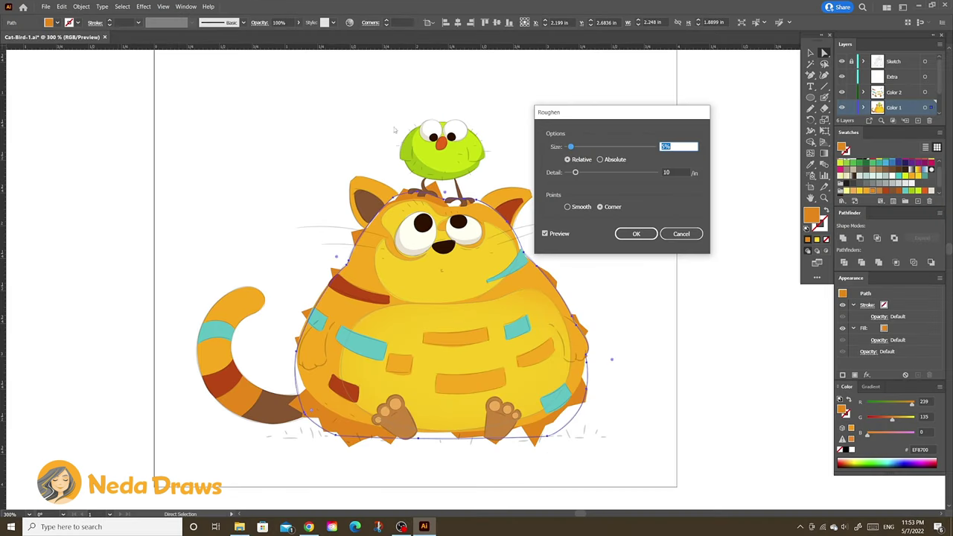
left_click_drag(576, 173, 653, 173)
left_click(601, 161)
type("0.02")
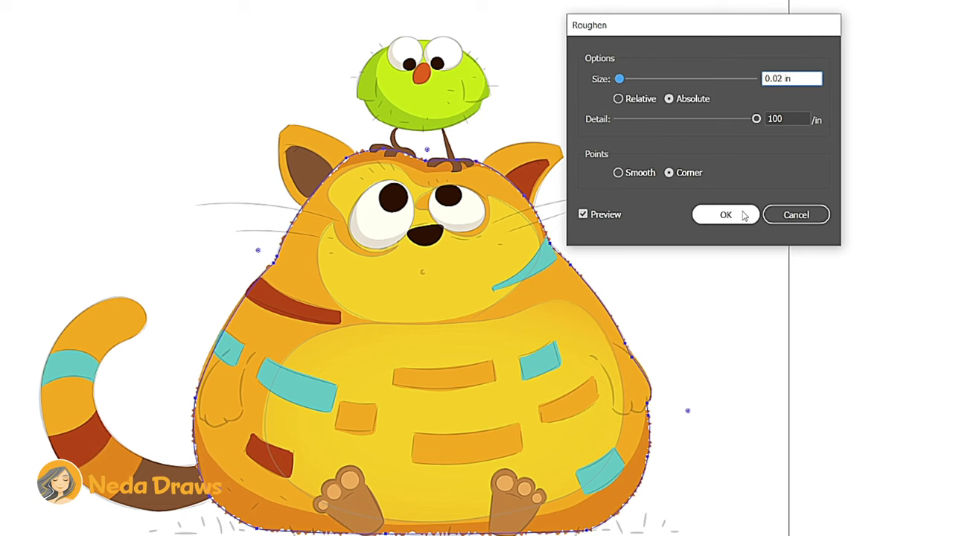
left_click(726, 215)
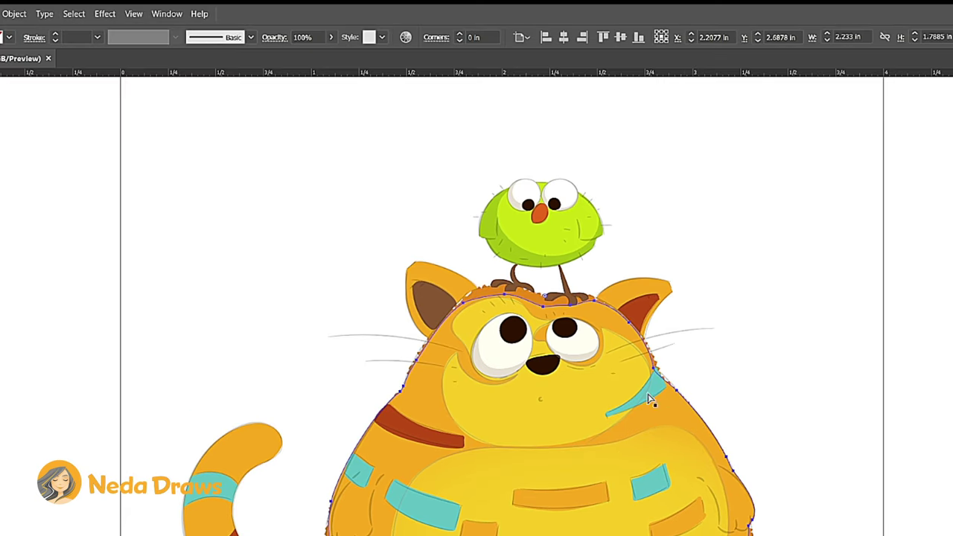
Refine the body's Roughen to relative 4% size with detail raised to 94.
left_click(103, 14)
mouse_move(145, 134)
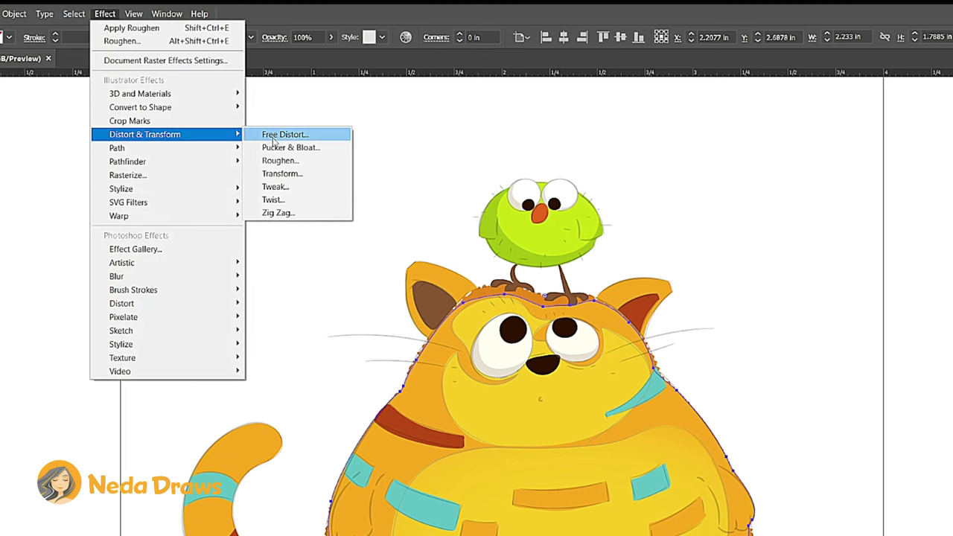
left_click(280, 160)
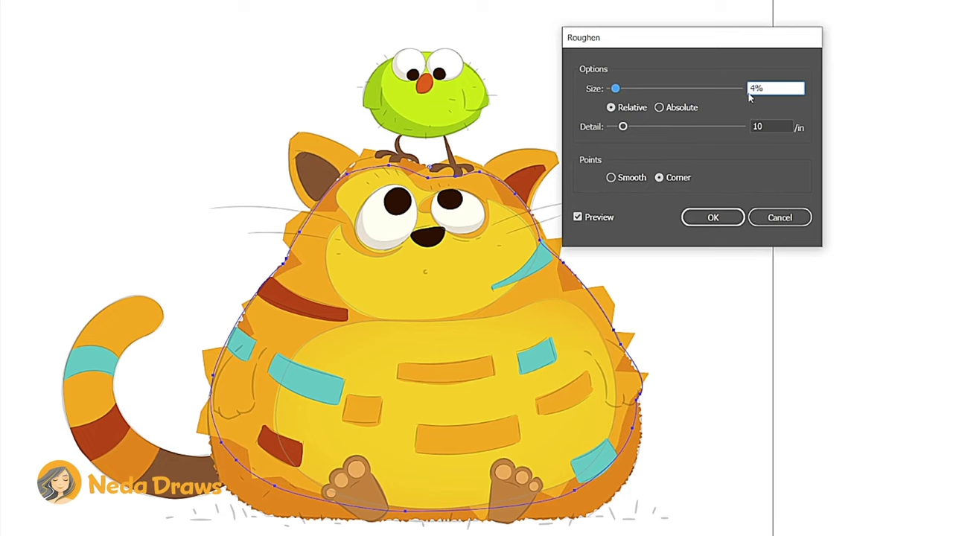
left_click_drag(625, 130, 717, 128)
left_click(660, 108)
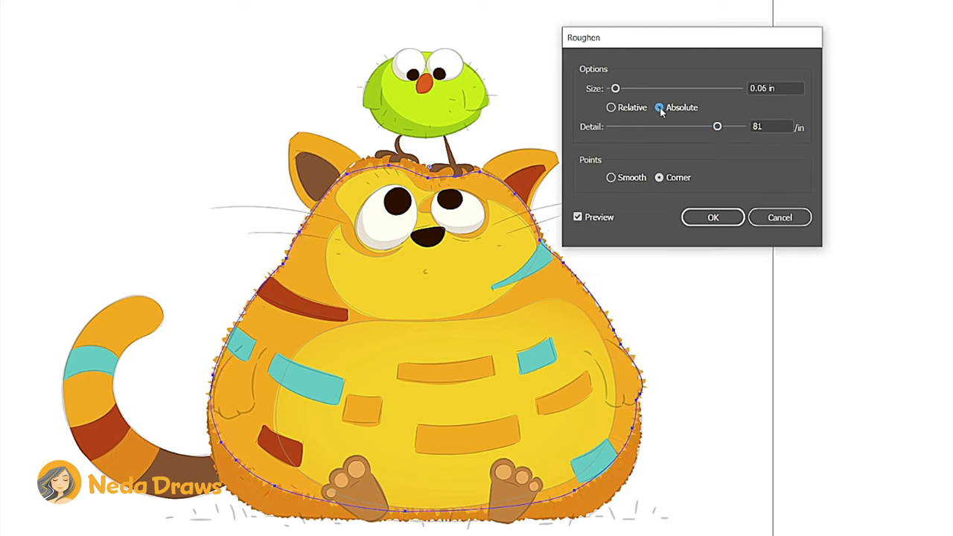
left_click(611, 108)
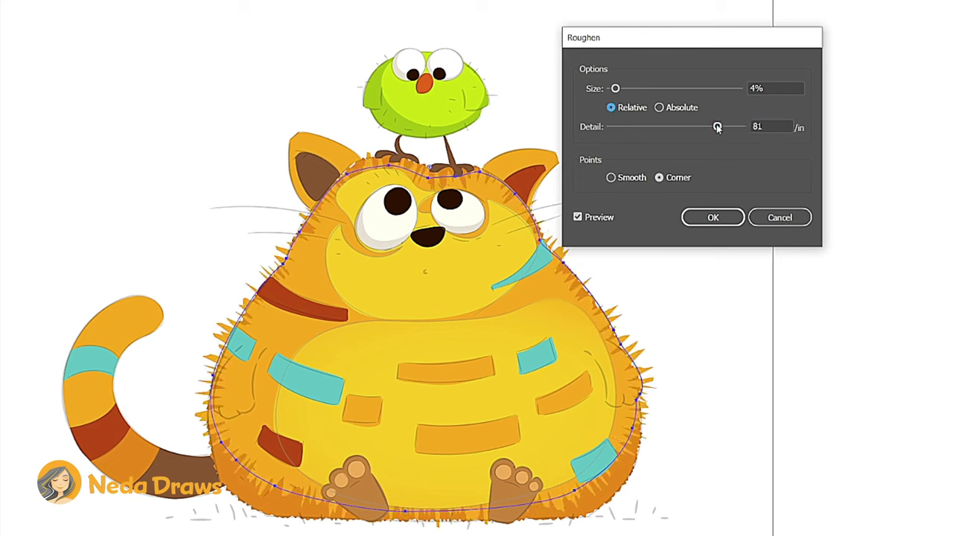
left_click_drag(717, 127, 729, 128)
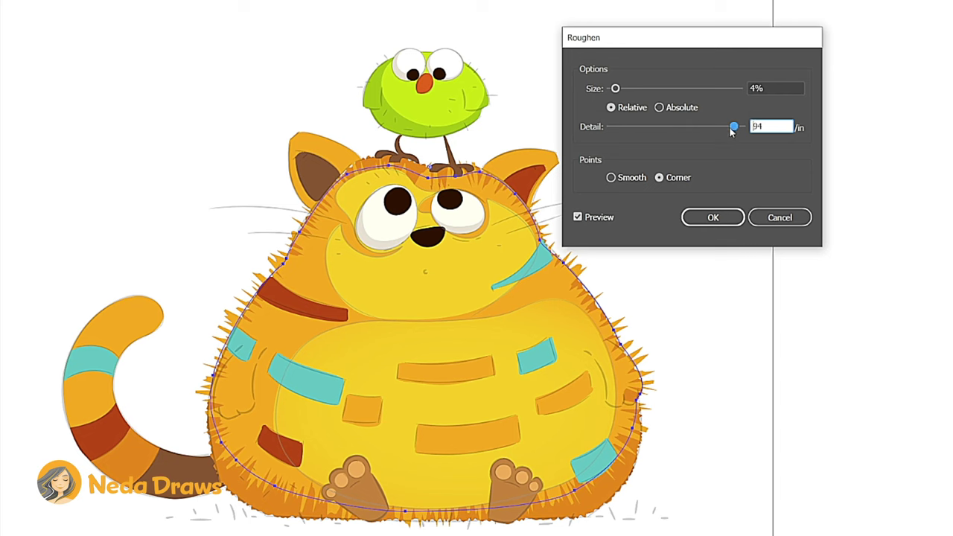
double_click(752, 88)
type("2")
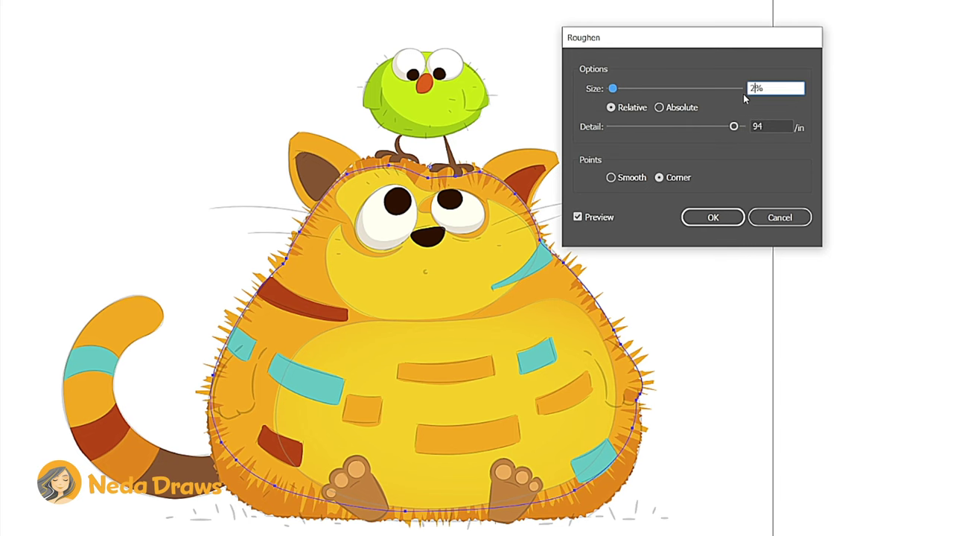
left_click(715, 216)
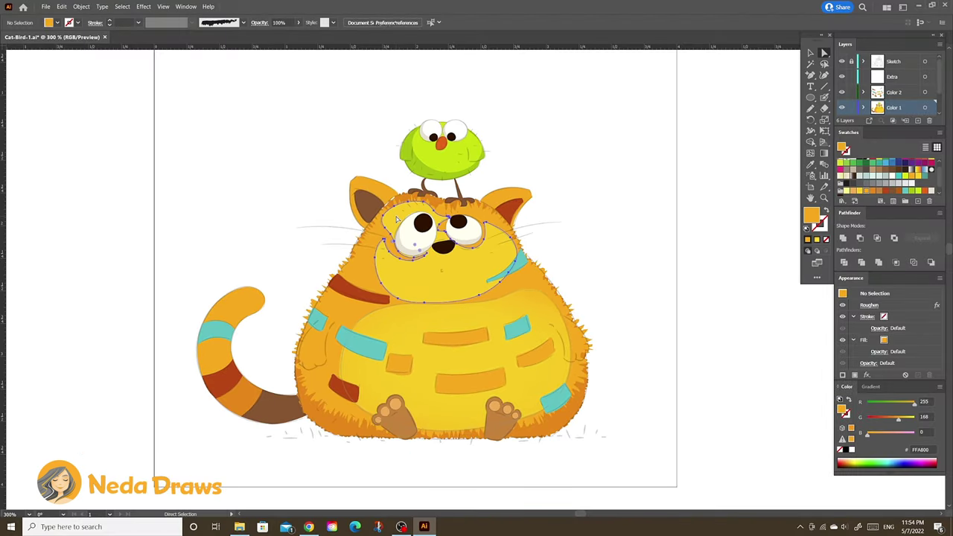
Roughen the lighter face and belly shapes with higher detail.
left_click(460, 324, "shift")
key("ctrl+equal")
left_click(144, 5)
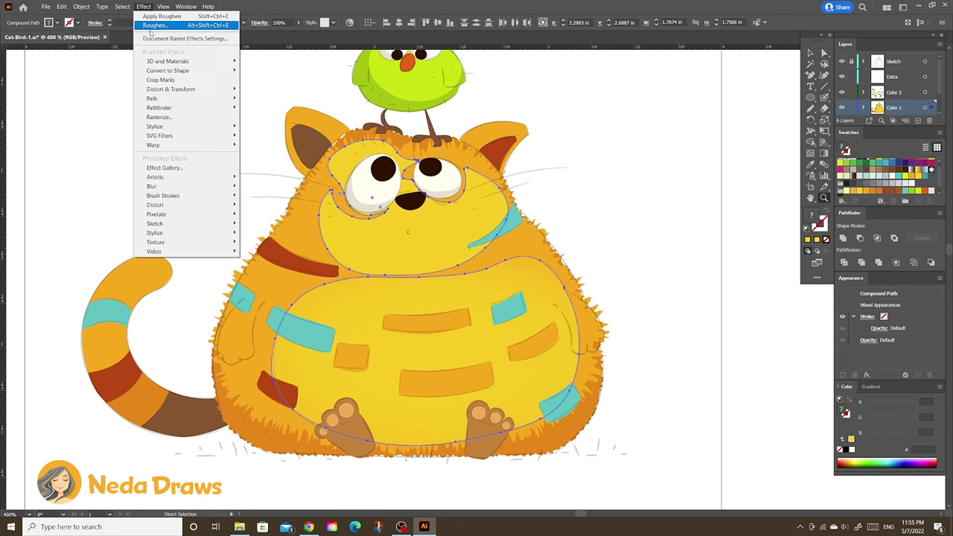
left_click(275, 108)
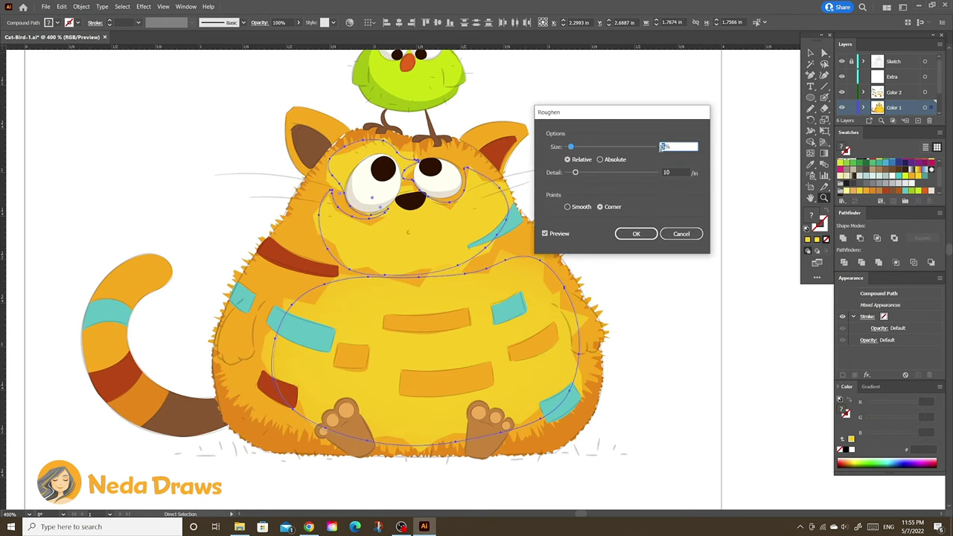
left_click_drag(575, 173, 638, 178)
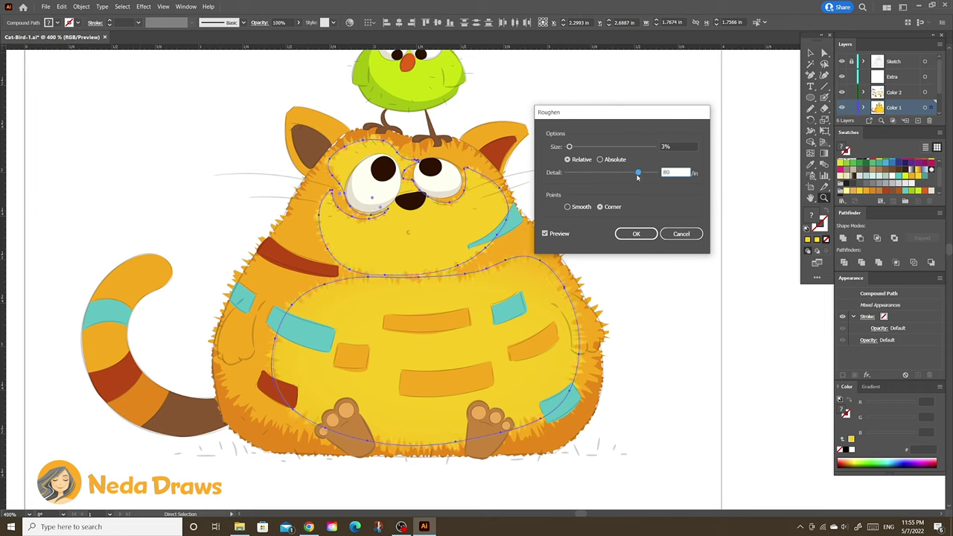
left_click(636, 233)
Roughen the belly stripe patches and teal patches together with spikier detail.
key("ctrl+shift+a")
key("ctrl+minus")
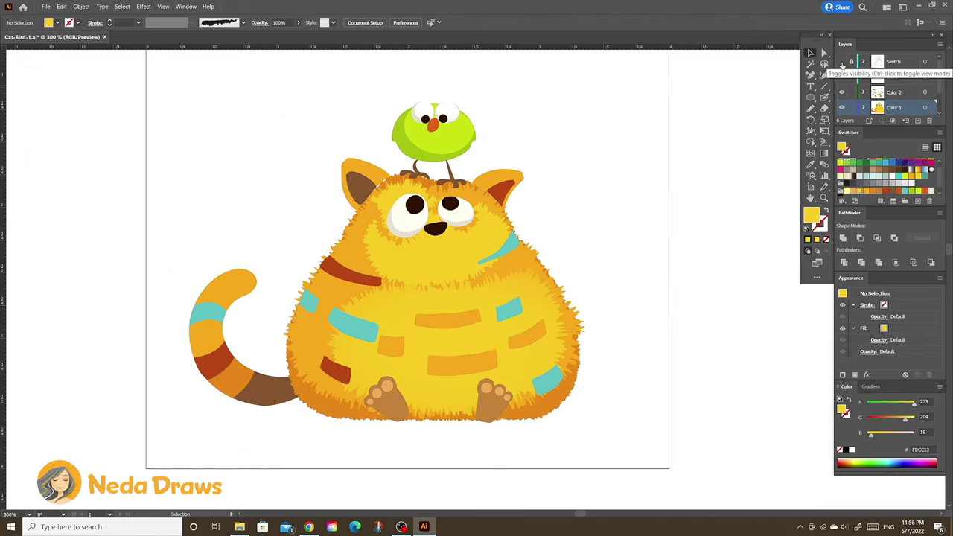
key("ctrl+plus")
key("ctrl+plus")
left_click(191, 245)
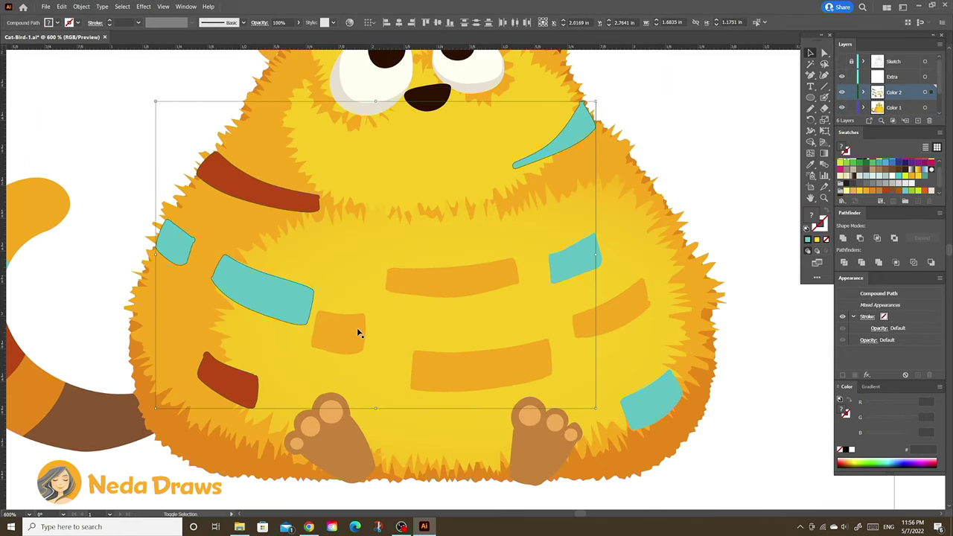
left_click(668, 389, "shift")
left_click(144, 6)
left_click(179, 23)
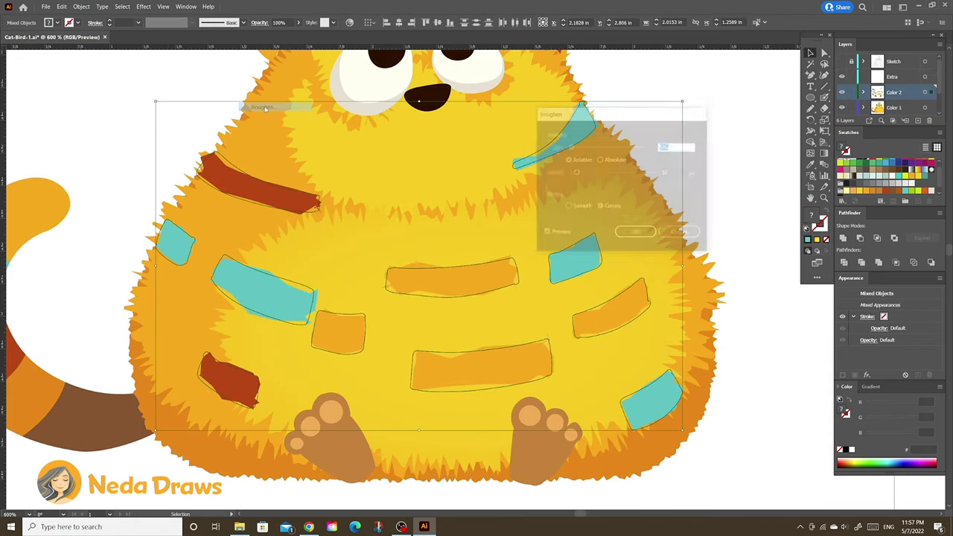
left_click_drag(575, 172, 638, 174)
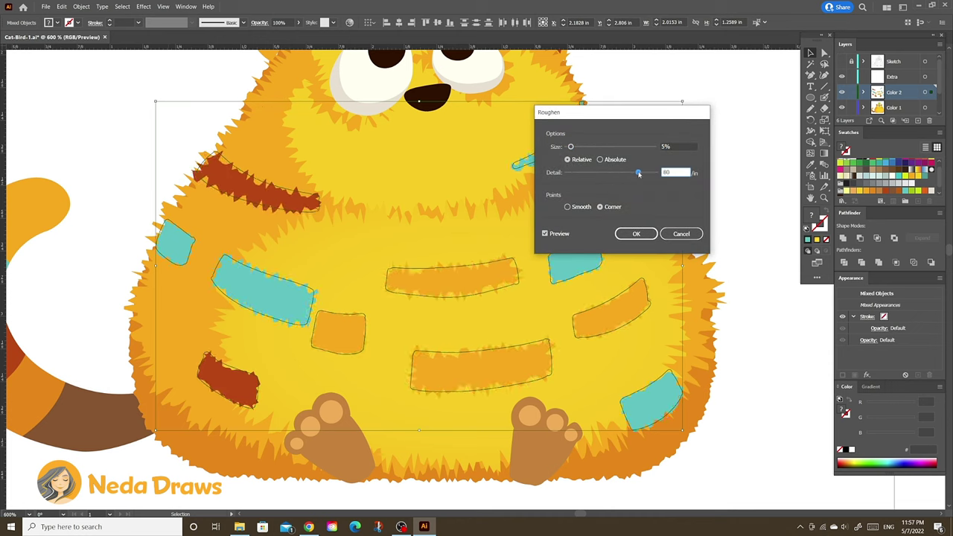
left_click(635, 234)
Roughen the striped tail with raised detail and a smaller size.
scroll(183, 372, "left", 3)
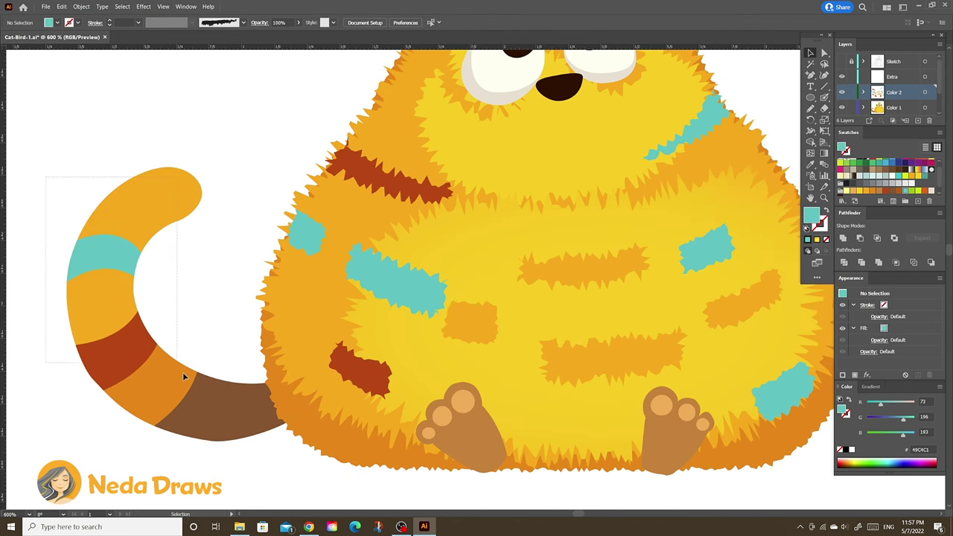
left_click(217, 424)
left_click(143, 6)
left_click(305, 105)
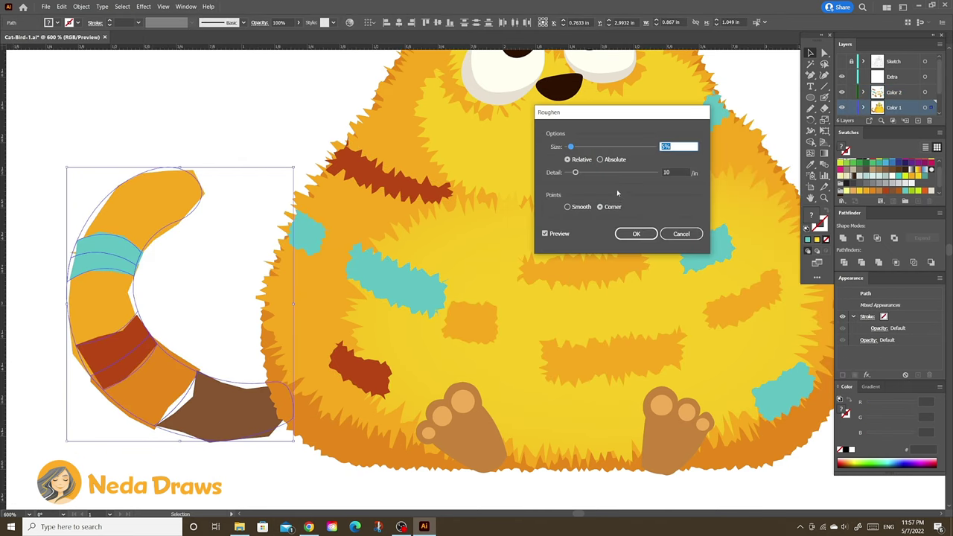
left_click_drag(575, 172, 636, 175)
left_click_drag(571, 146, 570, 147)
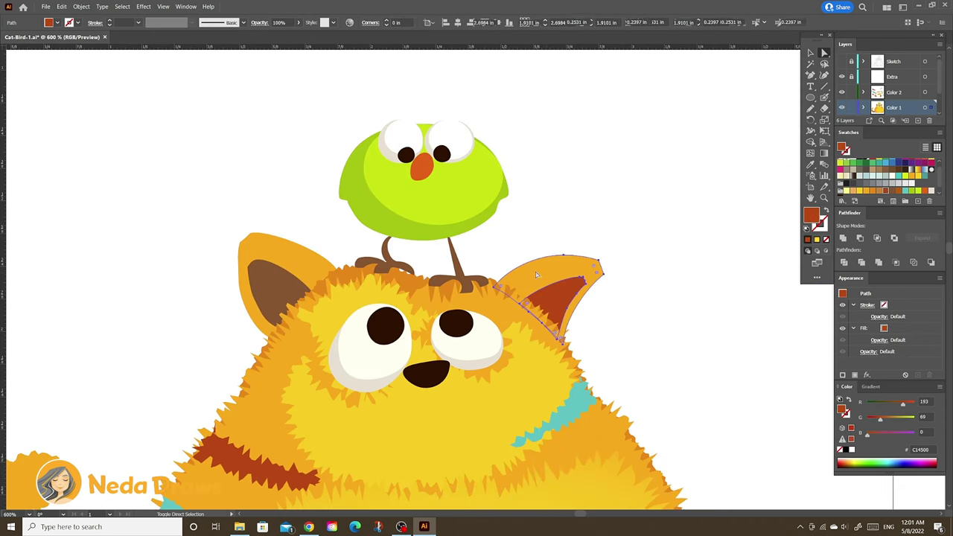
Roughen the ears using relative size and increased detail.
left_click(143, 6)
mouse_move(217, 91)
left_click(262, 107)
left_click(600, 160)
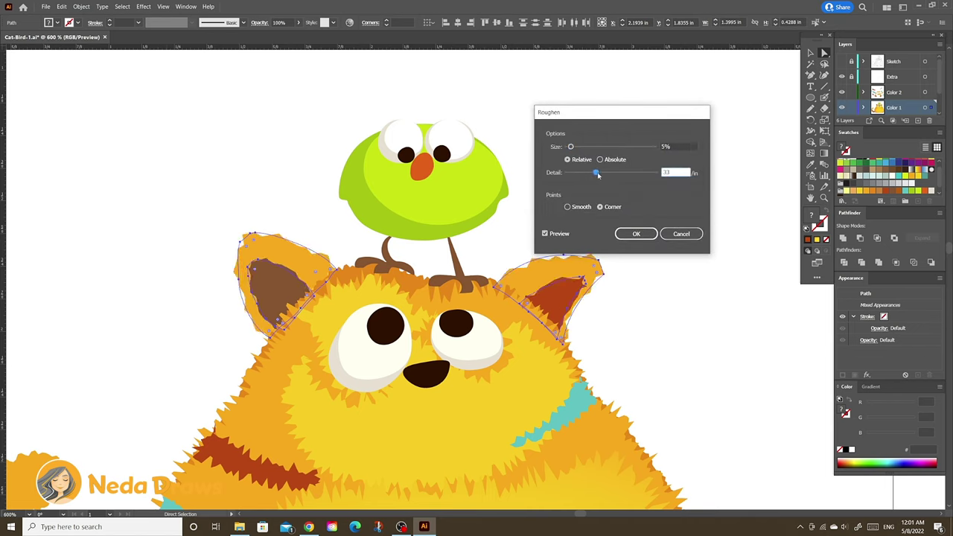
left_click(575, 161)
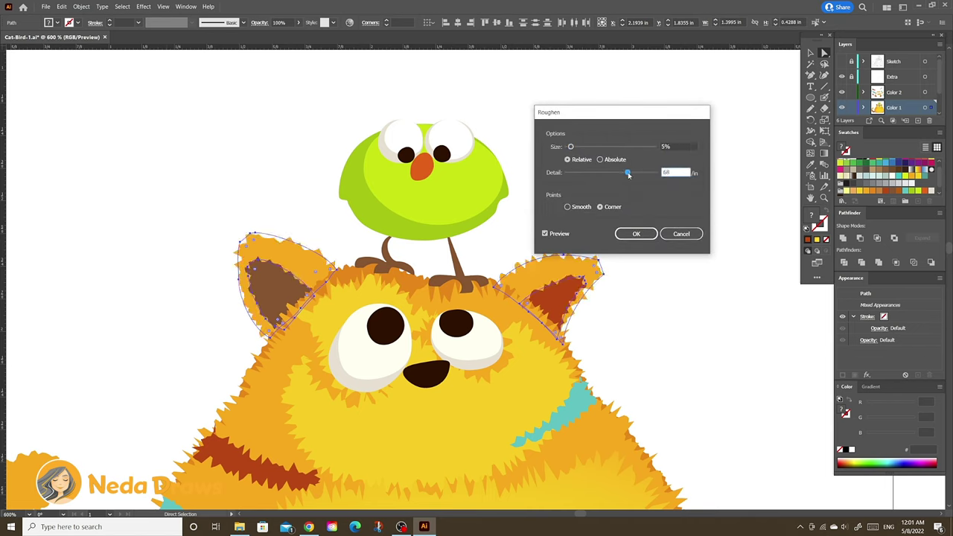
left_click_drag(571, 146, 568, 148)
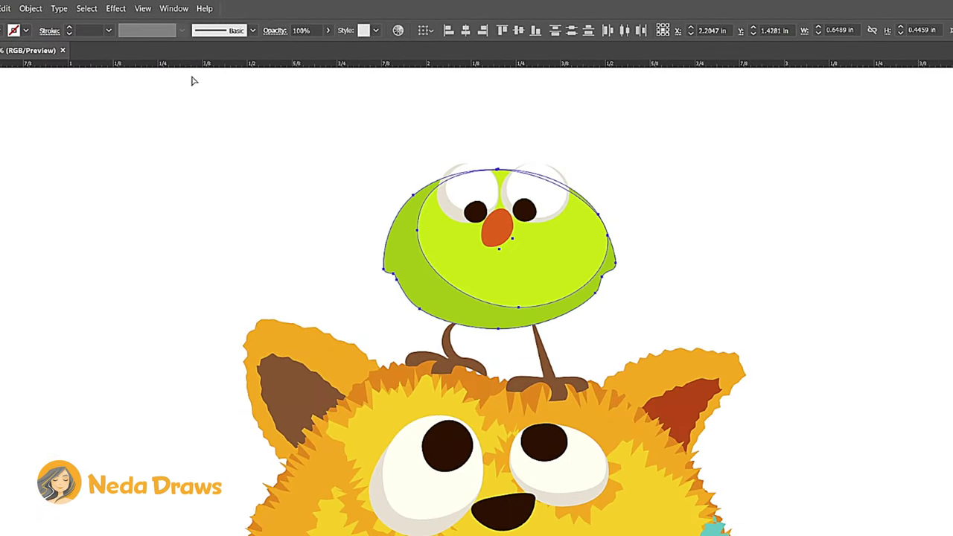
Roughen the green bird in absolute units with detail 53.
left_click(116, 8)
left_click(294, 146)
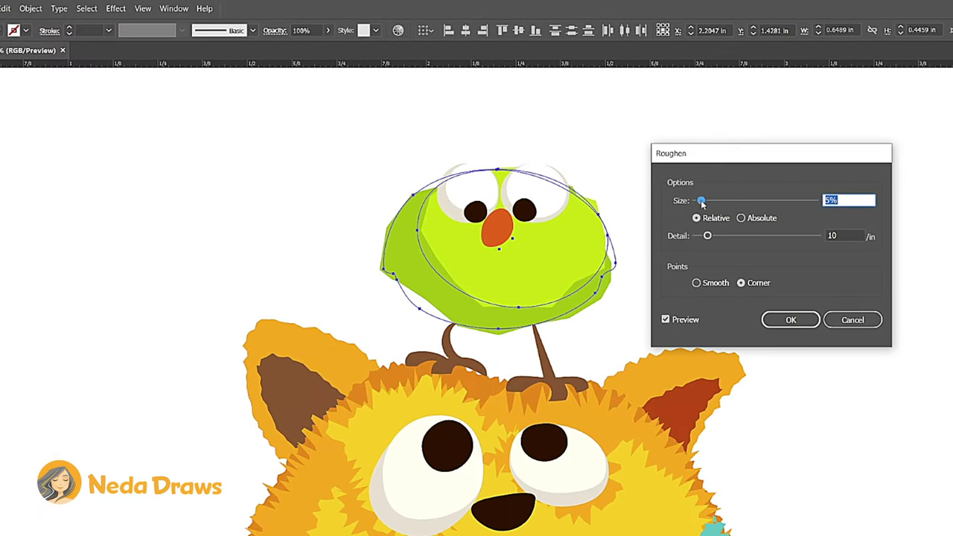
left_click_drag(704, 239, 789, 243)
left_click(741, 218)
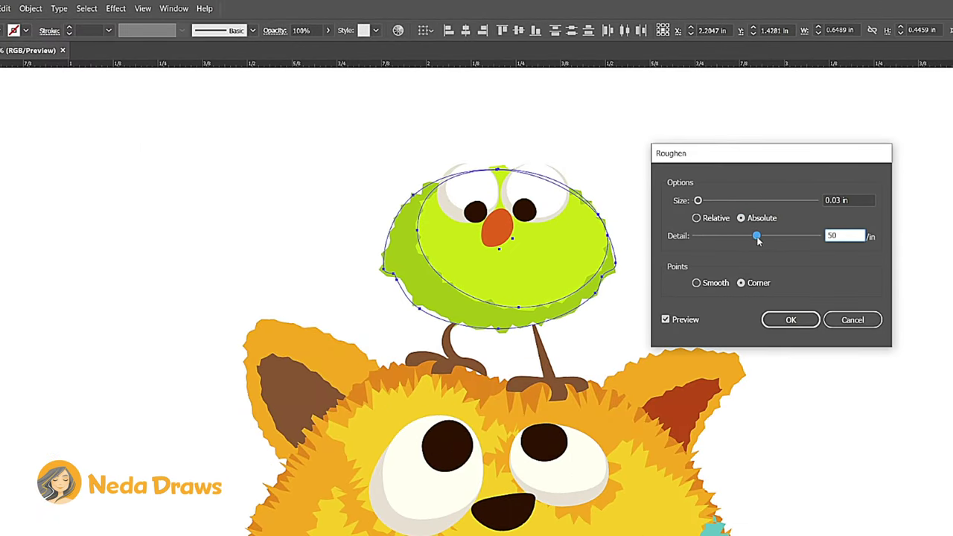
left_click_drag(698, 201, 701, 204)
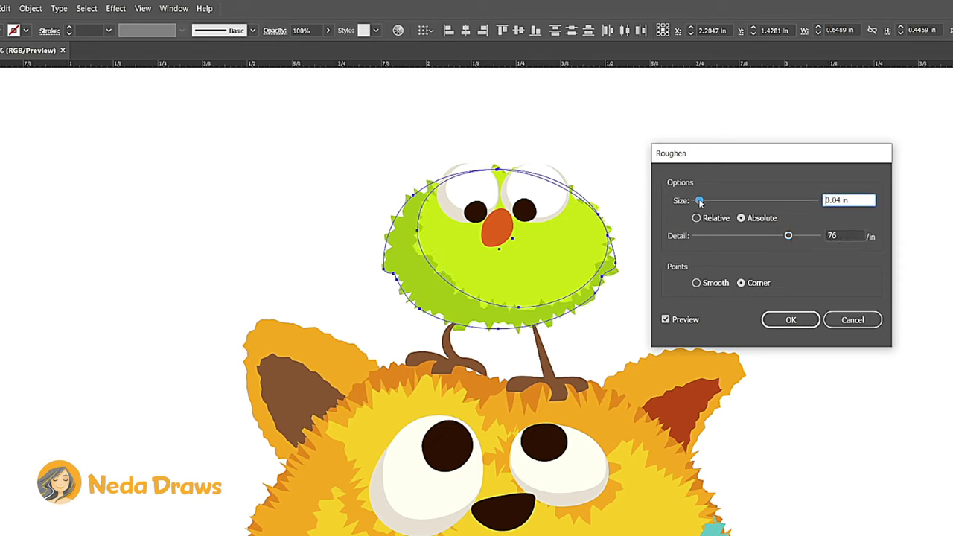
left_click_drag(788, 236, 761, 239)
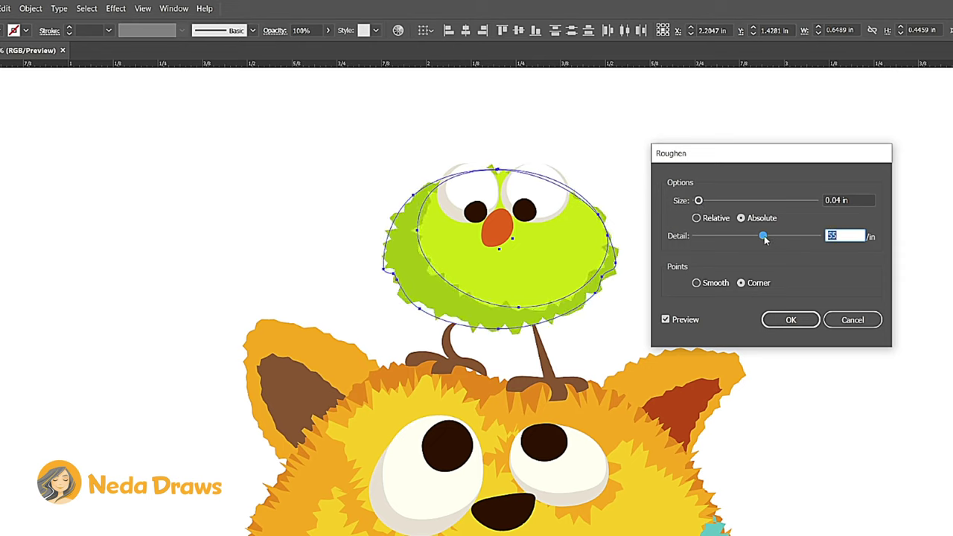
left_click(795, 318)
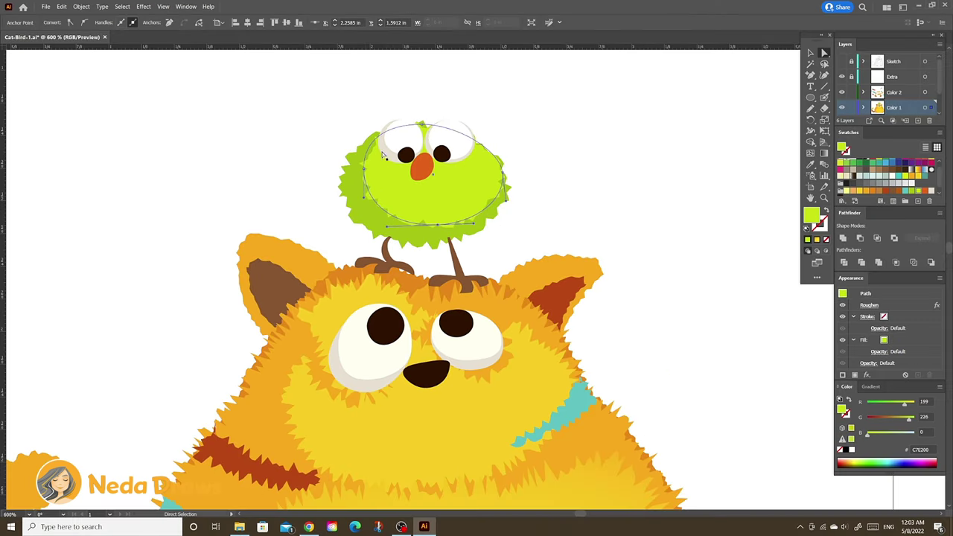
Check the head tuft and face shapes, then lock the Color 1 layer.
left_click(376, 274)
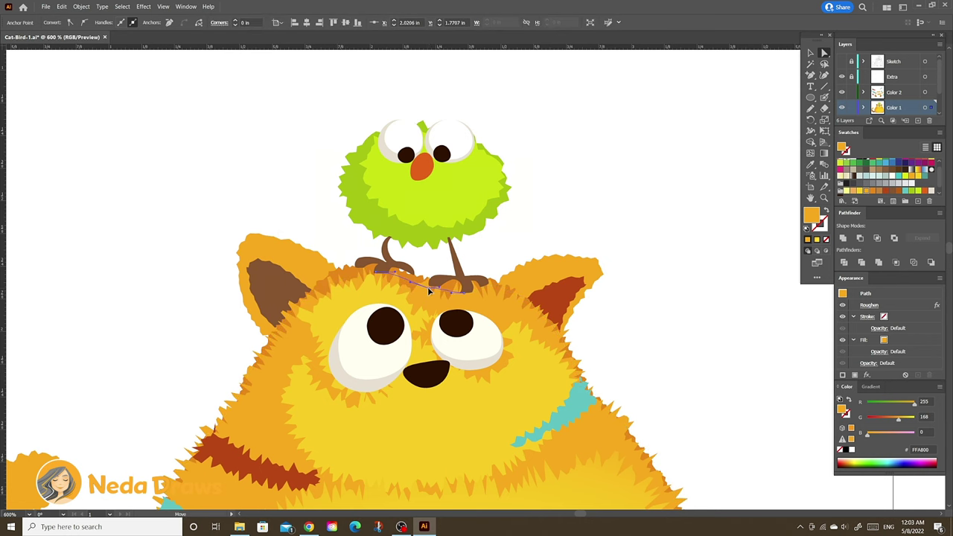
scroll(387, 268, "down", 5)
left_click(346, 239)
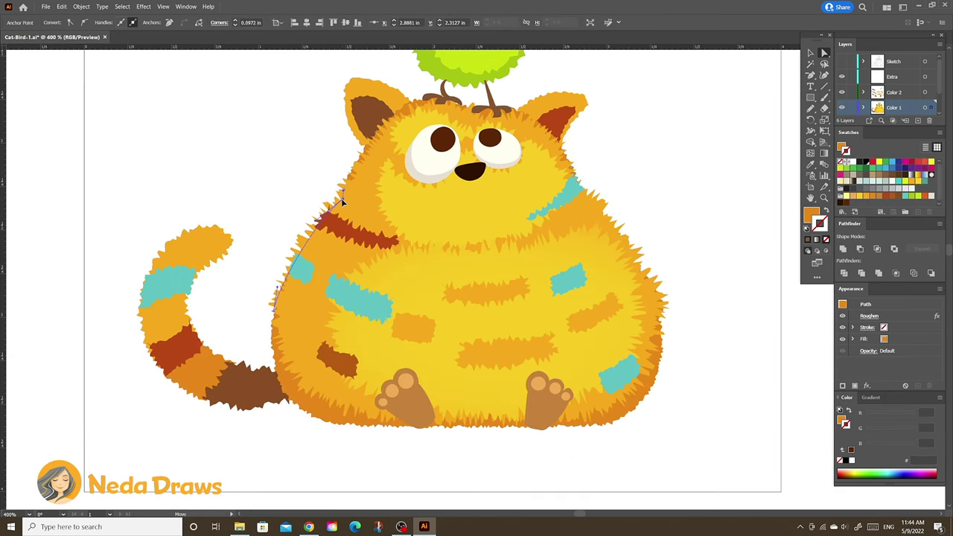
left_click(668, 327)
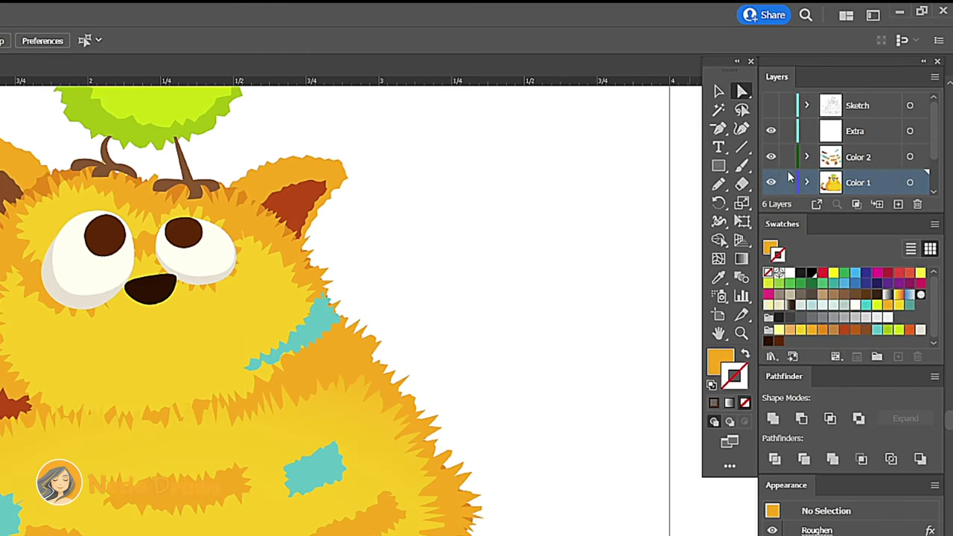
left_click(787, 183)
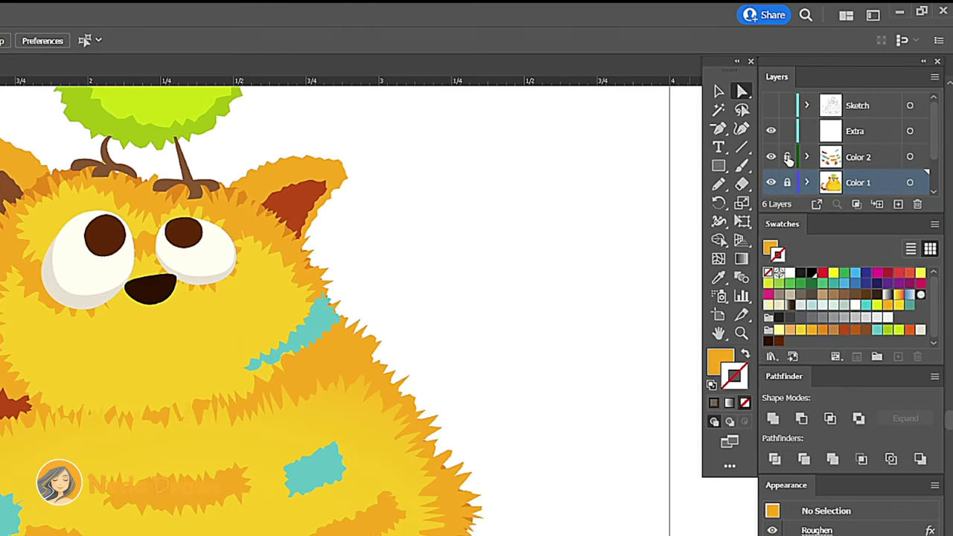
Lock the Color 2 and Sketch layers, target the Extra layer, and set the Blob Brush to dark brown.
left_click(787, 156)
left_click(771, 106)
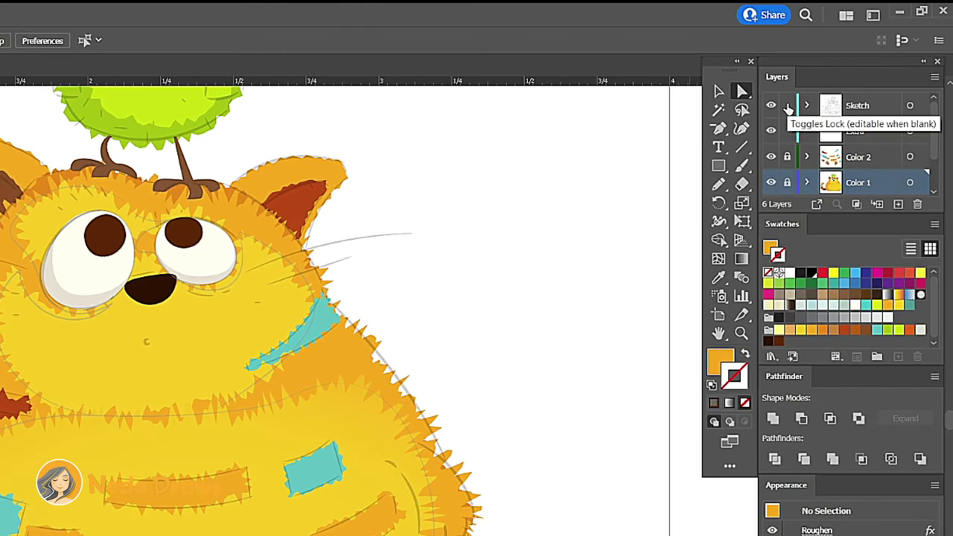
left_click(787, 105)
left_click(856, 131)
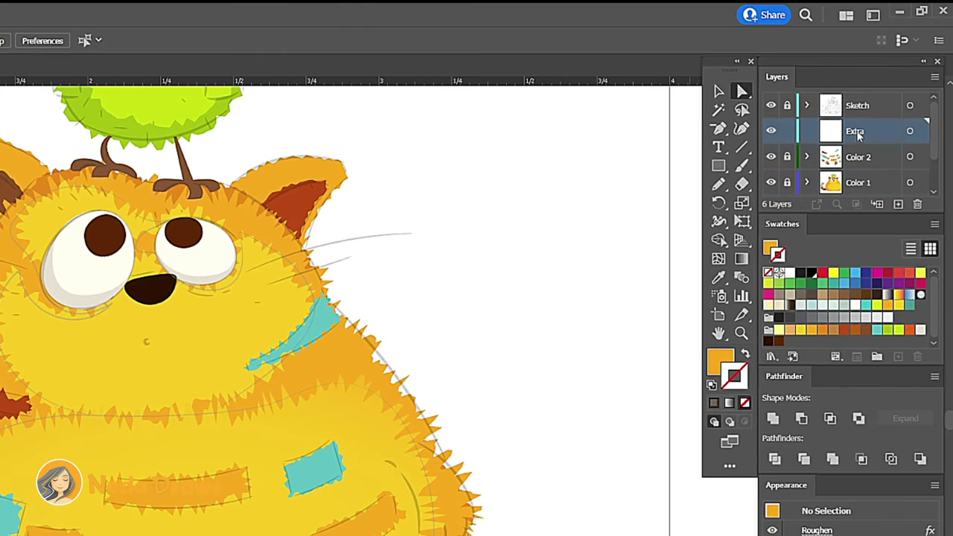
left_click(745, 402)
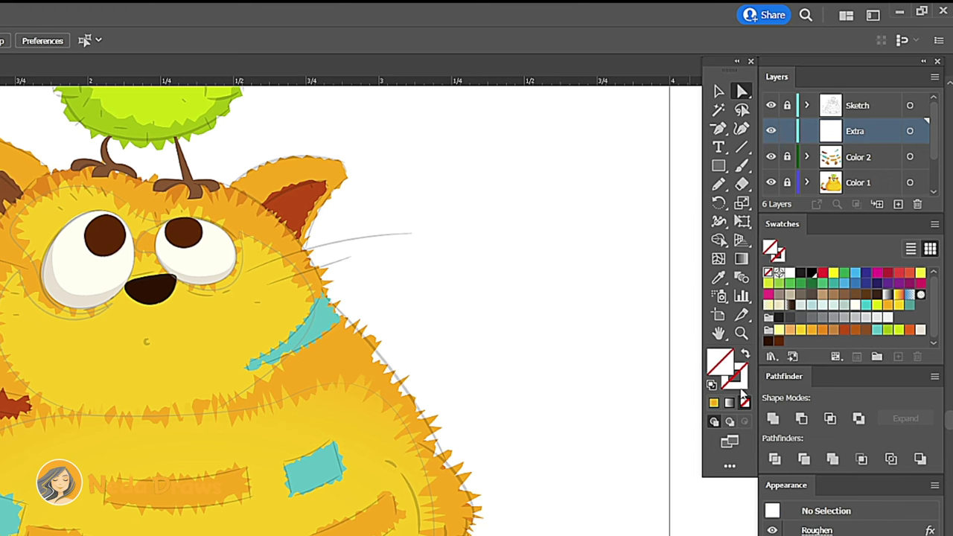
left_click(778, 343)
left_click_drag(741, 166, 819, 184)
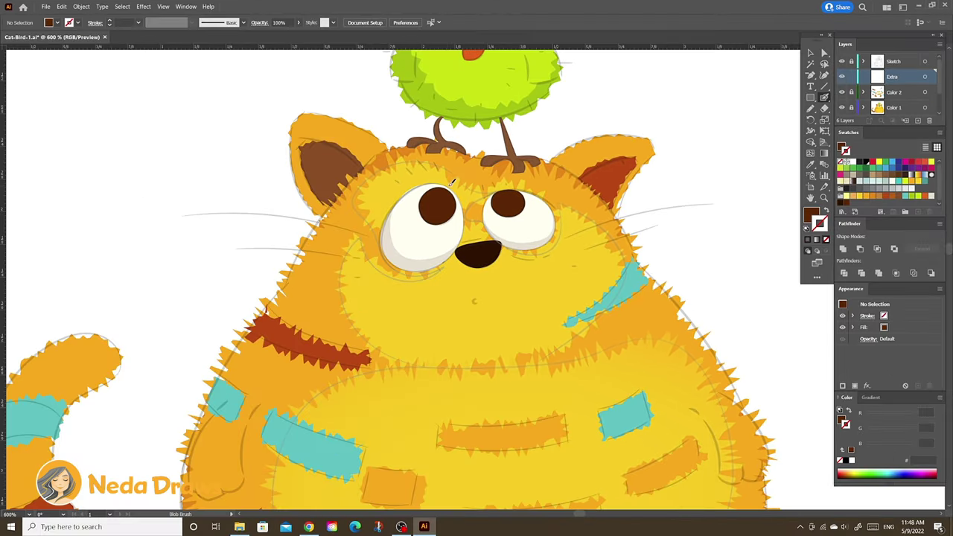
Outline both of the cat's eyes with dark brown strokes, thickening the left eye's outline.
left_click_drag(436, 185, 388, 214)
left_click_drag(386, 252, 416, 270)
key("shift+x")
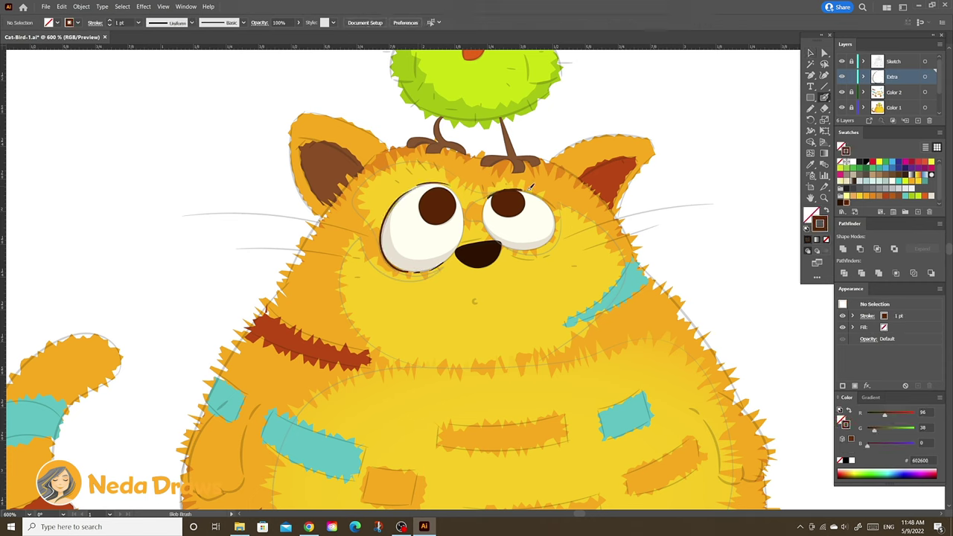
left_click_drag(551, 199, 487, 221)
scroll(474, 300, "up", 1)
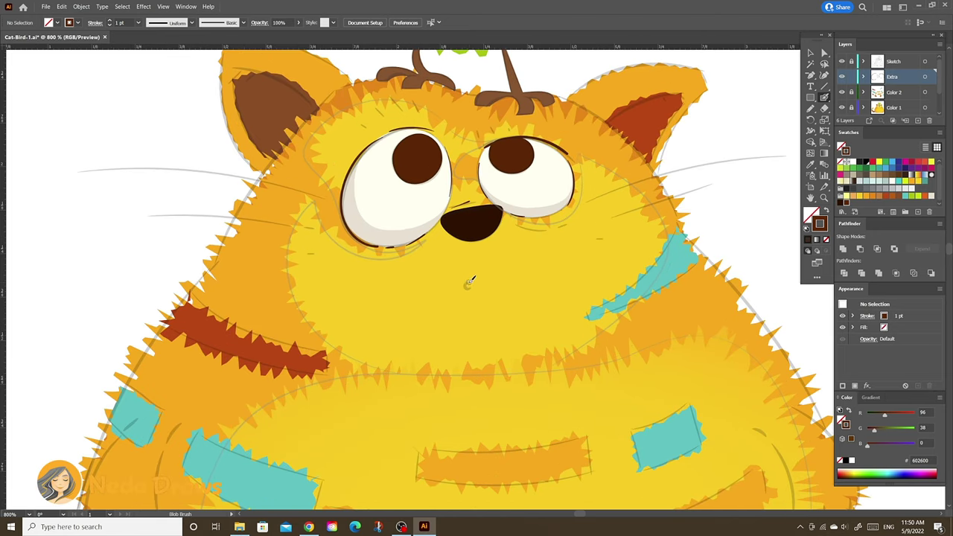
left_click_drag(344, 176, 382, 242)
Outline the cat's arm and its left paw, including the big toe.
mouse_move(425, 137)
left_mouse_down()
mouse_move(399, 174)
mouse_move(403, 227)
mouse_move(372, 254)
mouse_move(346, 263)
mouse_move(338, 251)
left_mouse_up()
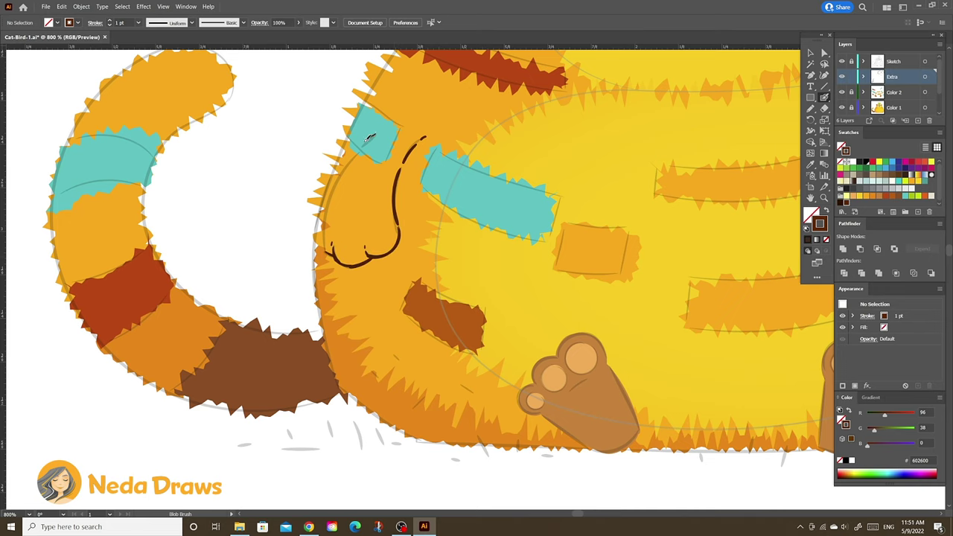
scroll(335, 224, "down", 3)
scroll(374, 210, "right", 4)
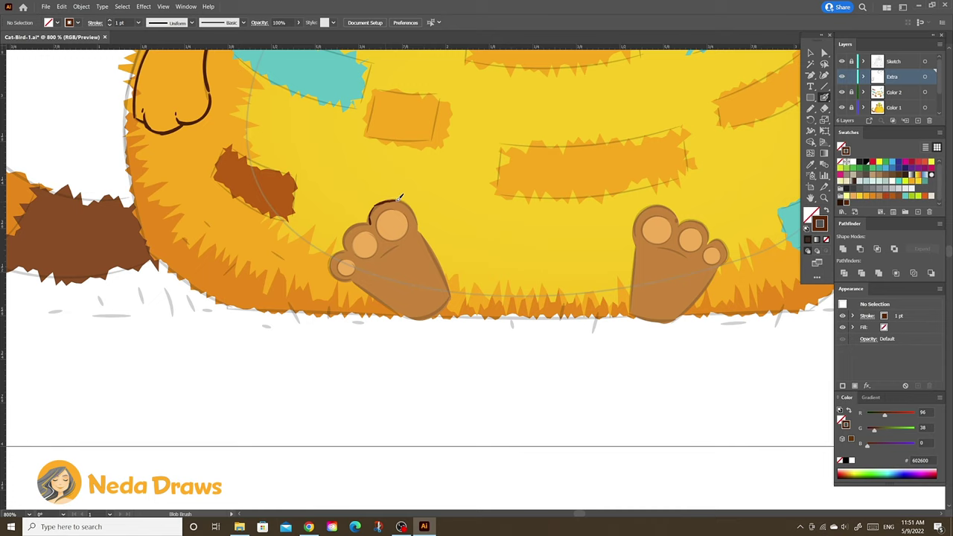
mouse_move(407, 199)
left_mouse_down()
mouse_move(458, 296)
mouse_move(383, 298)
mouse_move(347, 246)
mouse_move(332, 270)
mouse_move(357, 277)
mouse_move(345, 255)
mouse_move(379, 242)
left_mouse_up()
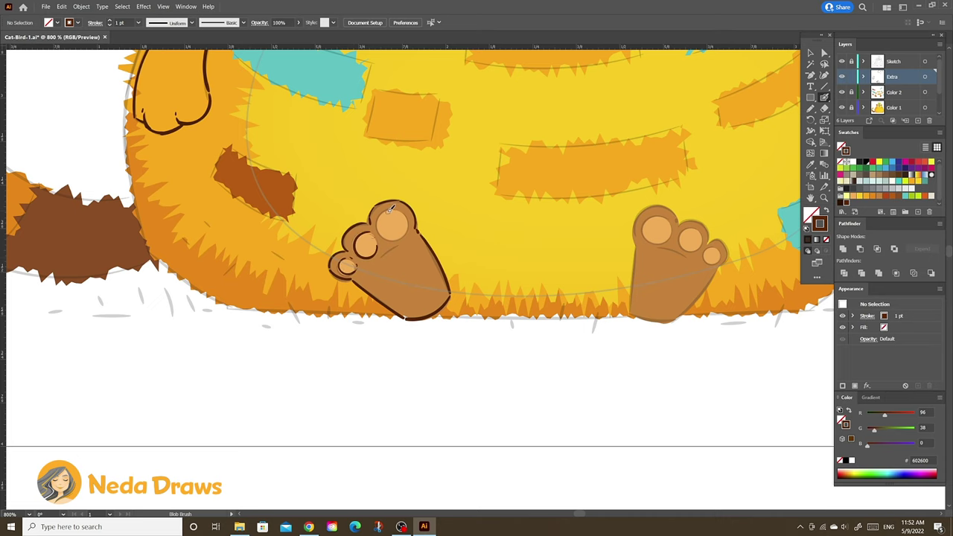
left_click_drag(388, 209, 410, 231)
Ring the right paw's toes with dark outline strokes.
scroll(521, 216, "right", 3)
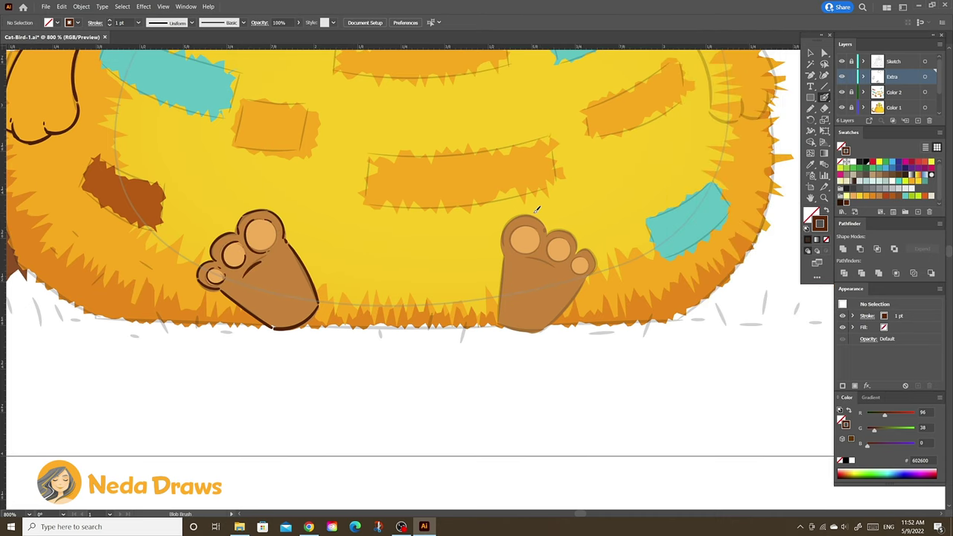
mouse_move(539, 225)
left_mouse_down()
mouse_move(512, 240)
mouse_move(559, 232)
mouse_move(589, 271)
left_mouse_up()
mouse_move(540, 216)
left_mouse_down()
mouse_move(506, 254)
mouse_move(505, 328)
mouse_move(589, 264)
left_mouse_up()
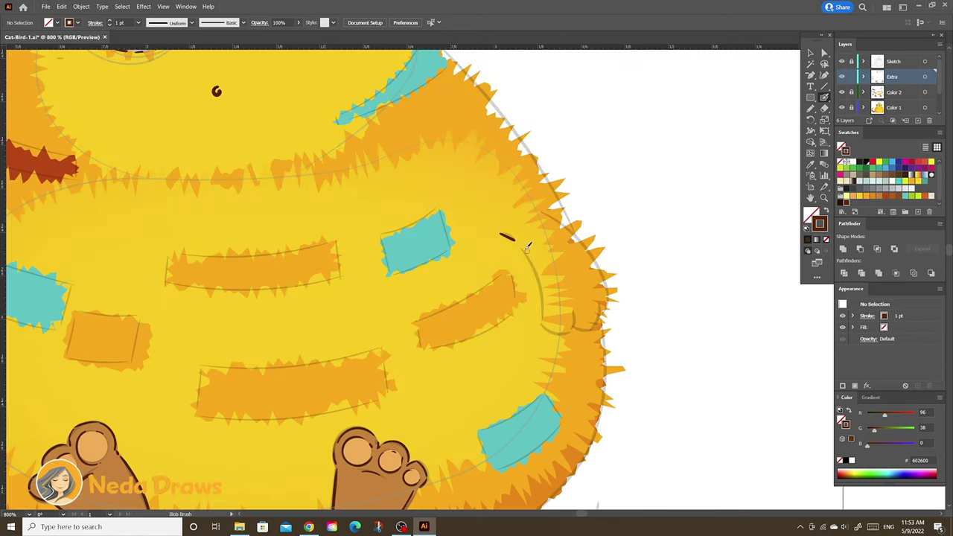
mouse_move(519, 243)
left_mouse_down()
mouse_move(557, 326)
mouse_move(546, 320)
mouse_move(573, 310)
mouse_move(603, 316)
left_mouse_up()
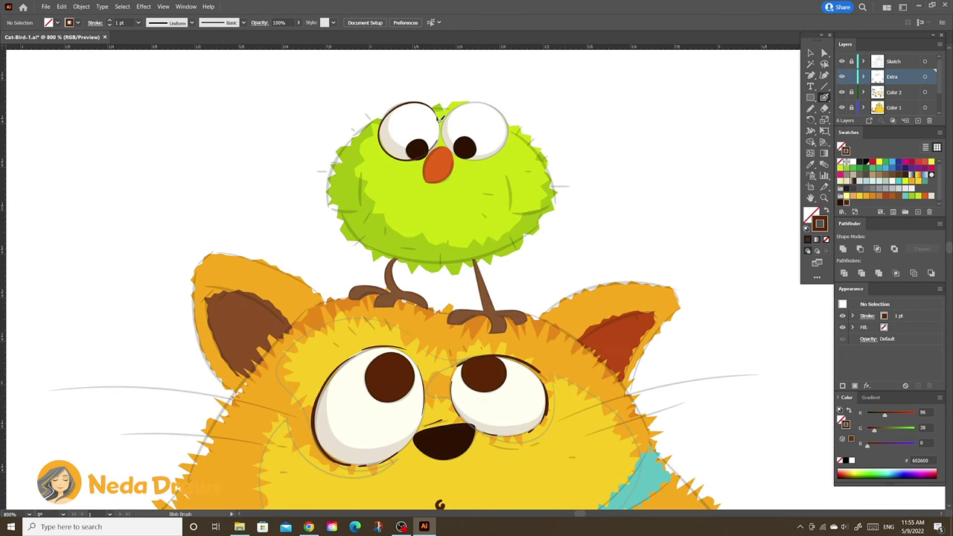
Outline the bird's eye and beak, stroke its sides, and hatch the cat's forehead.
mouse_move(447, 149)
left_mouse_down()
mouse_move(447, 113)
mouse_move(511, 121)
mouse_move(481, 158)
mouse_move(446, 175)
mouse_move(456, 154)
left_mouse_up()
mouse_move(363, 170)
left_mouse_down()
mouse_move(362, 212)
mouse_move(344, 208)
left_mouse_up()
mouse_move(332, 190)
left_mouse_down()
mouse_move(323, 207)
mouse_move(353, 210)
left_mouse_up()
mouse_move(512, 181)
left_mouse_down()
mouse_move(516, 207)
mouse_move(554, 186)
left_mouse_up()
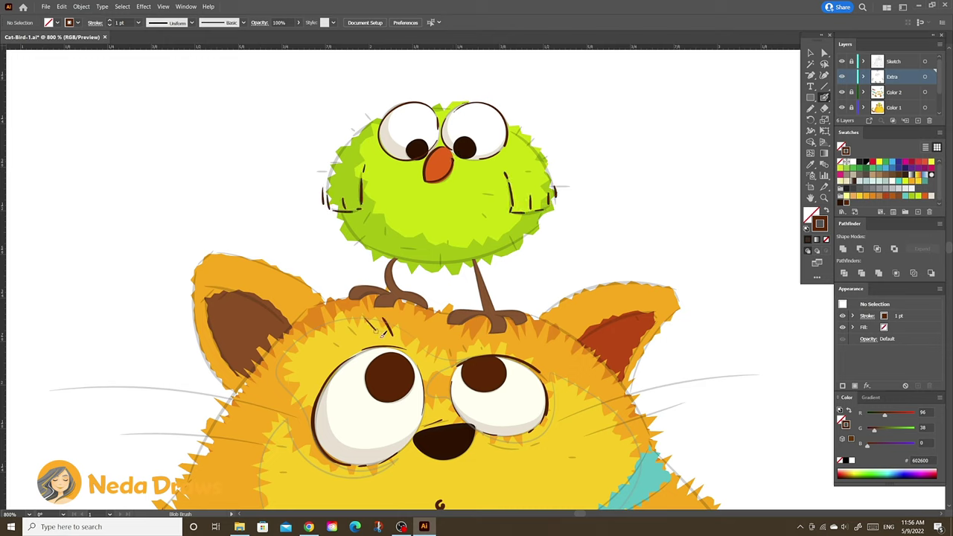
left_click_drag(372, 319, 376, 327)
left_click_drag(365, 320, 369, 329)
Shade the bird's legs, feet and toes with dark brown strokes.
scroll(439, 328, "up", 2)
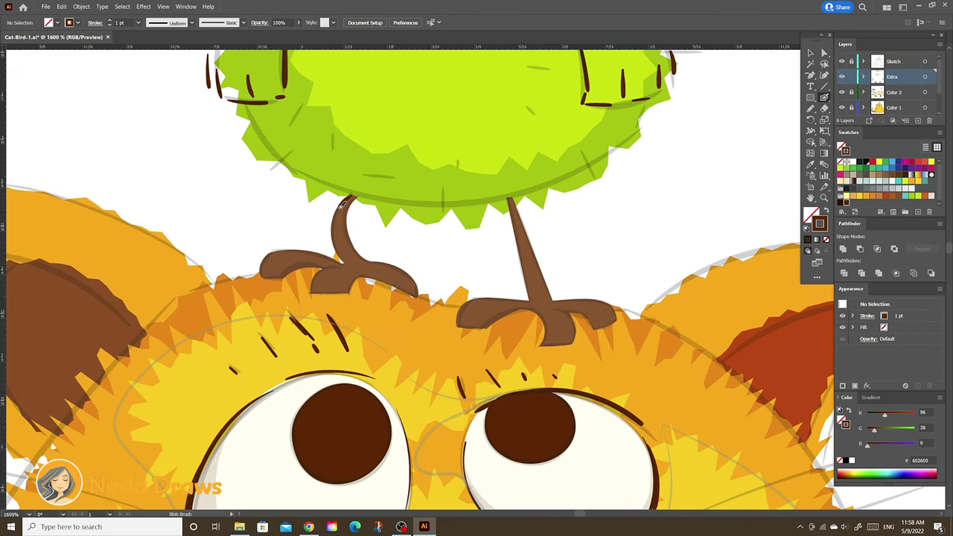
mouse_move(325, 190)
left_mouse_down()
mouse_move(341, 259)
mouse_move(417, 296)
left_mouse_up()
left_click_drag(344, 262, 310, 293)
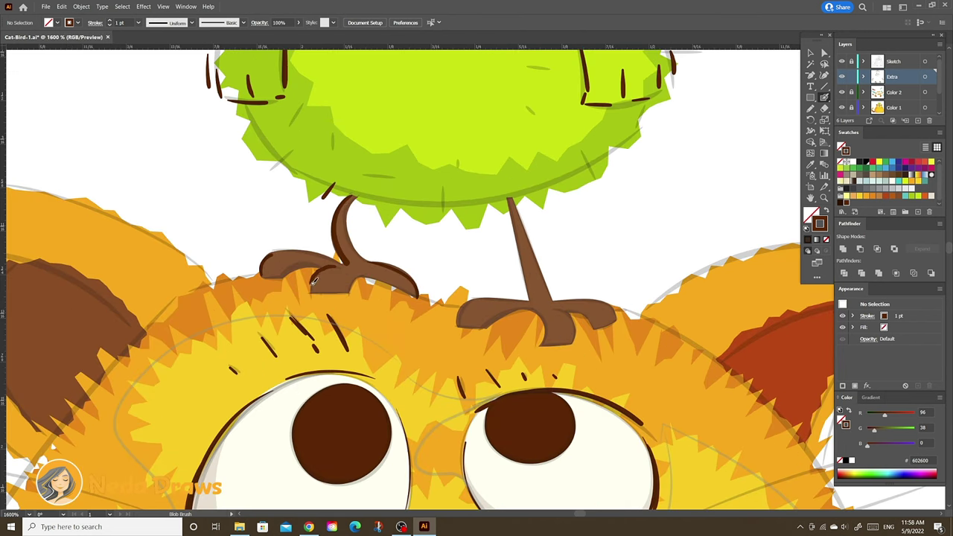
mouse_move(508, 200)
left_mouse_down()
mouse_move(530, 302)
mouse_move(490, 227)
left_mouse_up()
left_click_drag(553, 184, 559, 204)
mouse_move(494, 296)
left_mouse_down()
mouse_move(612, 298)
mouse_move(589, 329)
left_mouse_up()
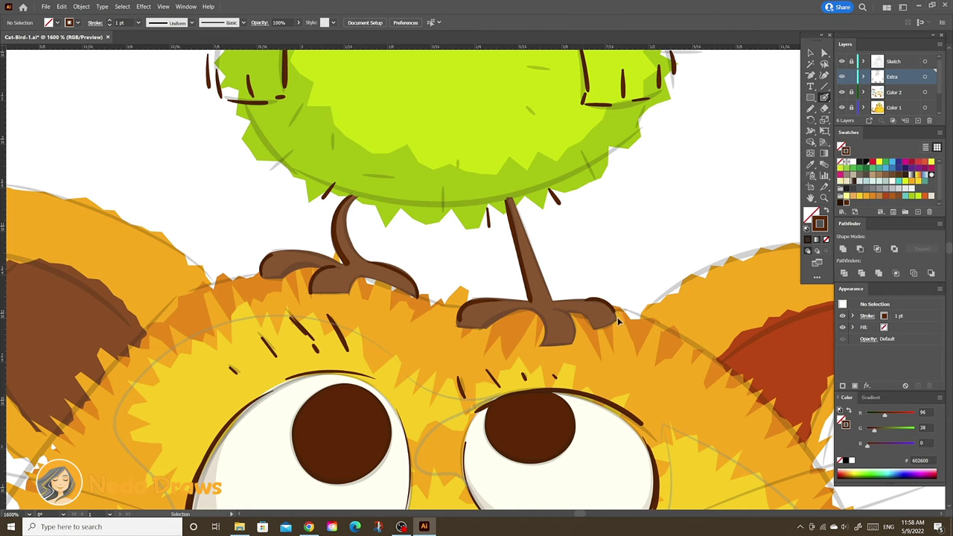
left_click_drag(553, 302, 568, 344)
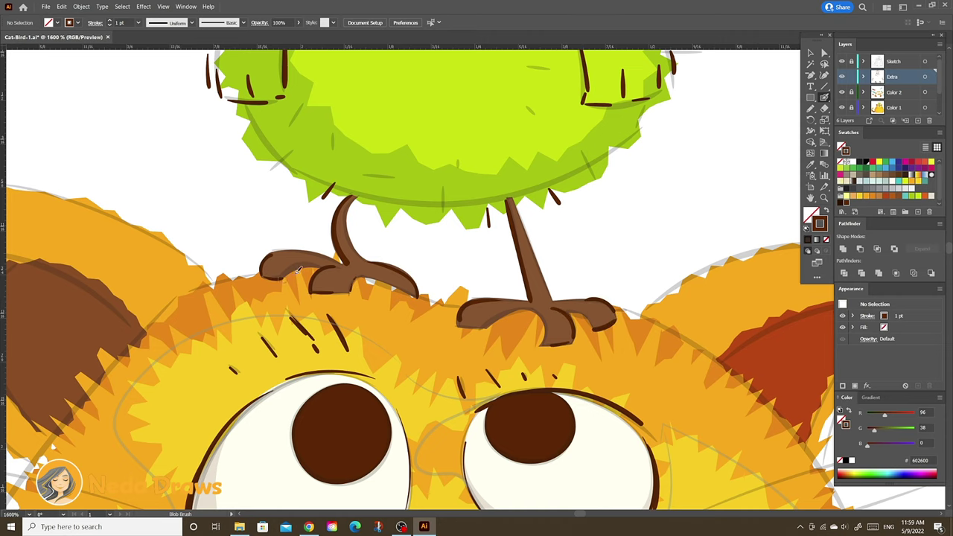
mouse_move(266, 274)
left_mouse_down()
mouse_move(315, 265)
mouse_move(417, 295)
left_mouse_up()
left_click_drag(535, 313, 545, 343)
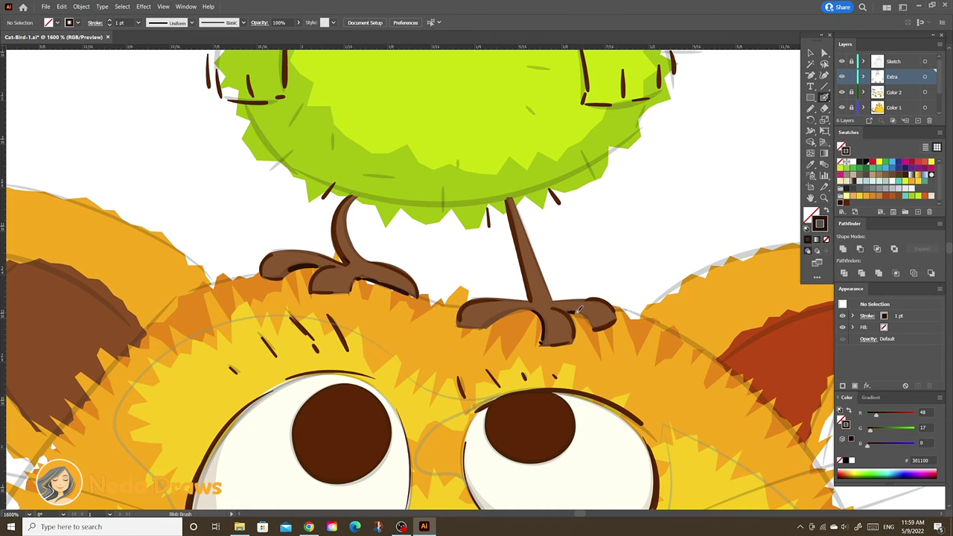
scroll(422, 127, "down", 4)
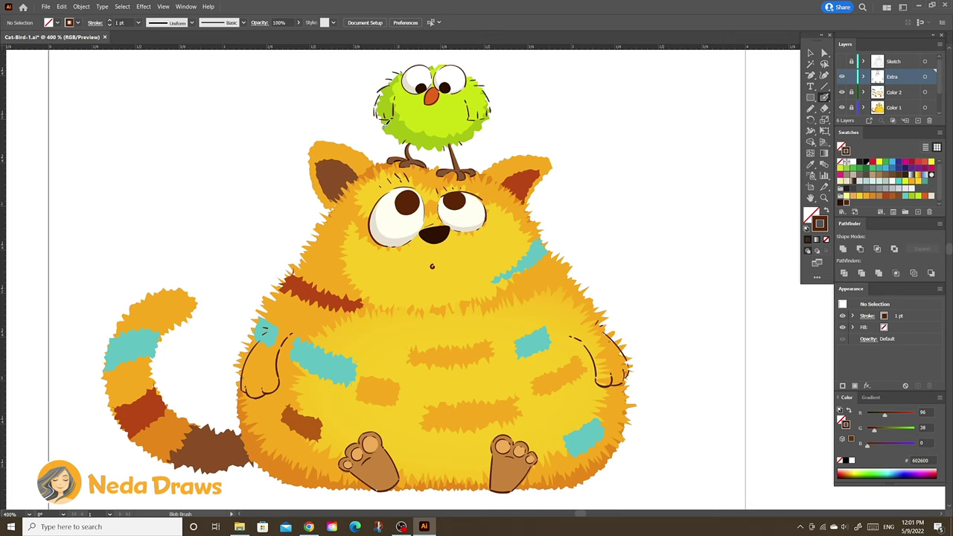
Add dark strokes on the bird's body and cat's head, outline the ears and hatch the inner ears.
left_click_drag(392, 125, 396, 138)
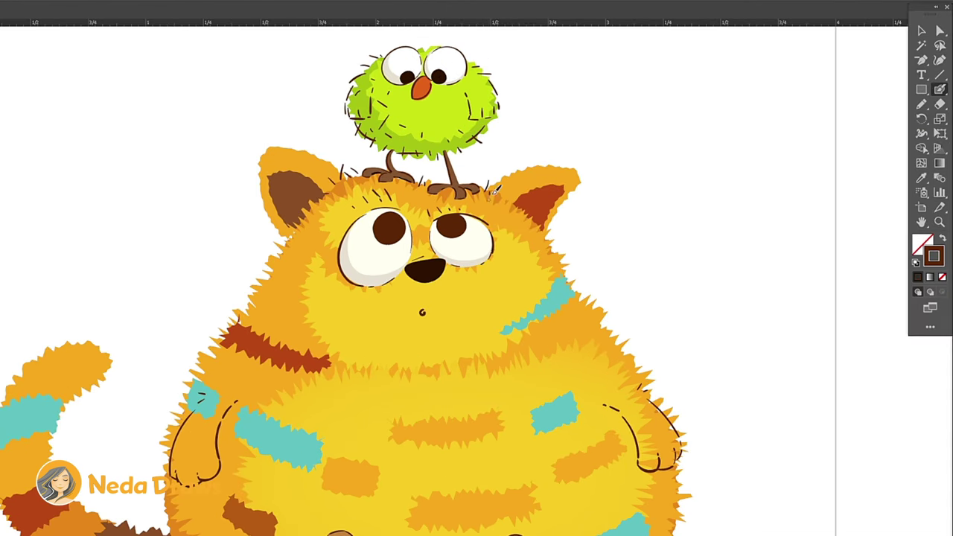
mouse_move(486, 170)
left_mouse_down()
mouse_move(527, 151)
mouse_move(573, 166)
left_mouse_up()
mouse_move(343, 166)
left_mouse_down()
mouse_move(276, 151)
mouse_move(275, 212)
mouse_move(296, 236)
left_mouse_up()
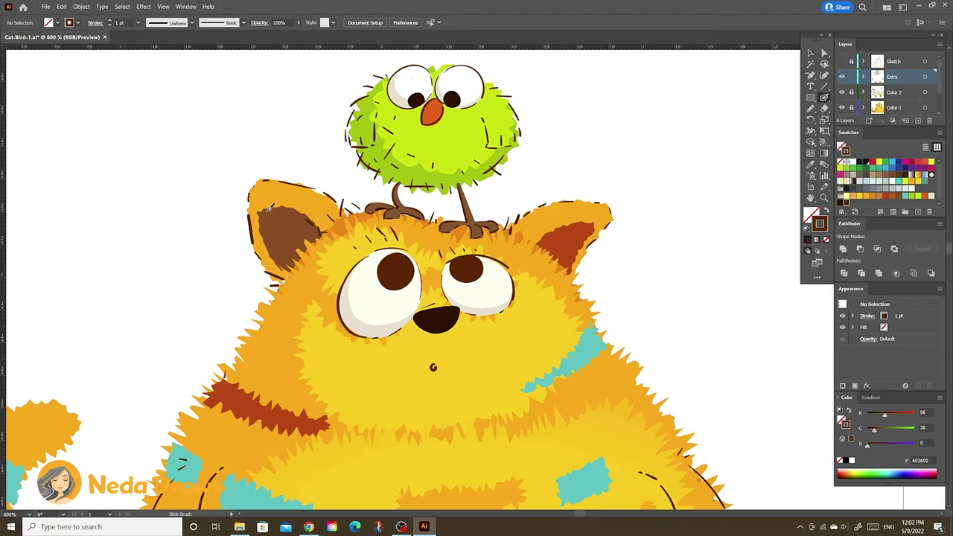
mouse_move(270, 208)
left_mouse_down()
mouse_move(307, 216)
mouse_move(310, 233)
left_mouse_up()
left_click_drag(544, 242, 588, 227)
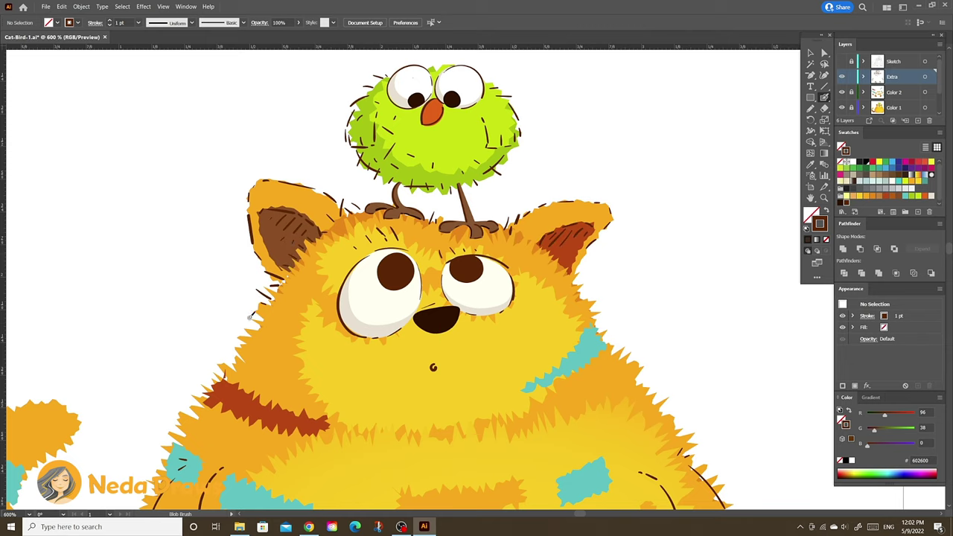
key("ctrl+minus")
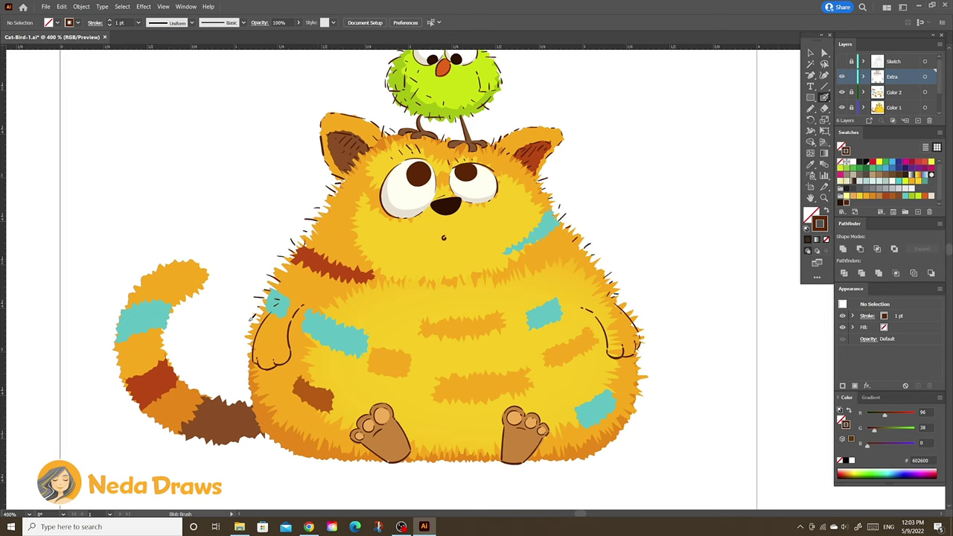
Outline the cat's bottom edge and add short fur strokes along its side and bottom.
left_click_drag(251, 375, 246, 404)
left_click_drag(608, 435, 365, 460)
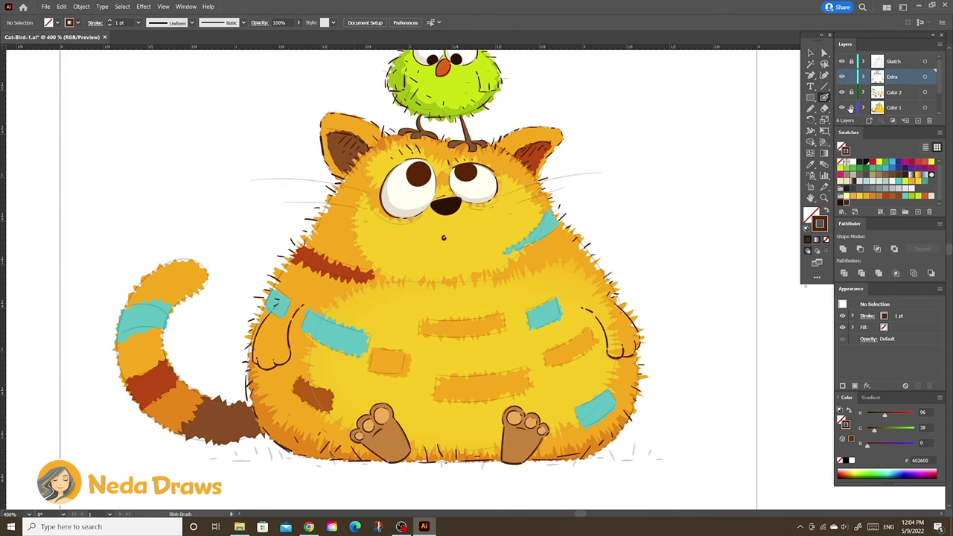
scroll(492, 446, "up", 2)
left_click_drag(648, 258, 704, 229)
mouse_move(728, 251)
left_mouse_down()
mouse_move(738, 245)
mouse_move(749, 260)
left_mouse_up()
left_click_drag(477, 255, 478, 271)
left_click_drag(615, 253, 614, 268)
left_click_drag(596, 266, 573, 267)
left_click_drag(191, 245, 183, 256)
mouse_move(148, 230)
left_mouse_down()
mouse_move(160, 262)
mouse_move(138, 252)
left_mouse_up()
left_click_drag(131, 262, 102, 261)
Add dark fur strokes on the brown tail patch and hair strokes along the tail's edges.
left_click_drag(148, 214, 112, 239)
left_click_drag(133, 192, 103, 201)
left_click_drag(114, 164, 94, 182)
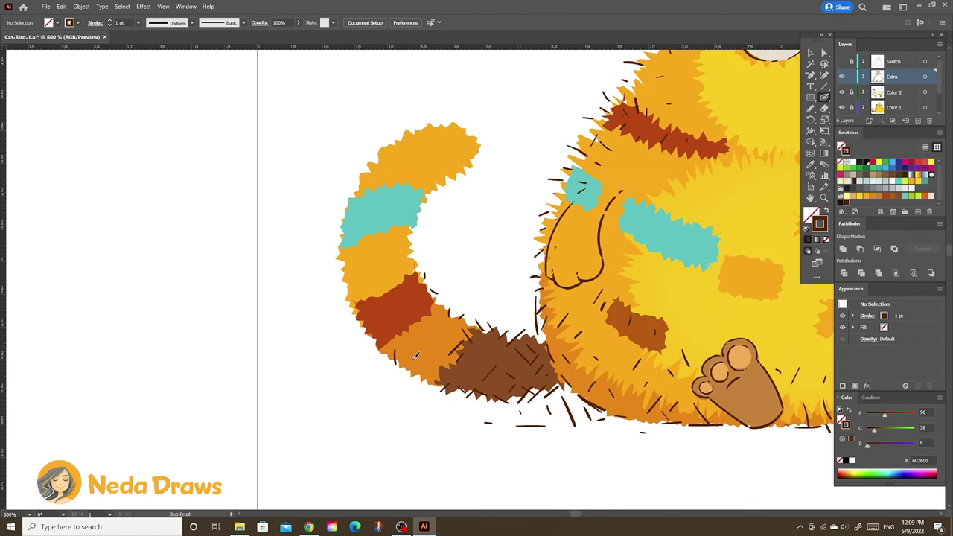
left_click_drag(359, 309, 344, 306)
left_click_drag(336, 261, 345, 265)
left_click_drag(334, 240, 344, 245)
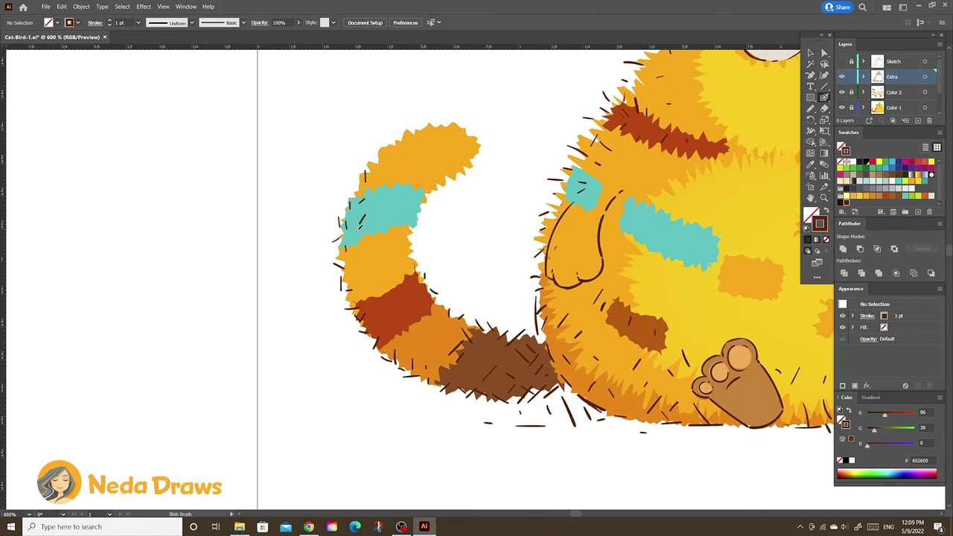
mouse_move(393, 159)
left_mouse_down()
mouse_move(387, 143)
mouse_move(408, 127)
left_mouse_up()
left_click_drag(450, 124, 447, 120)
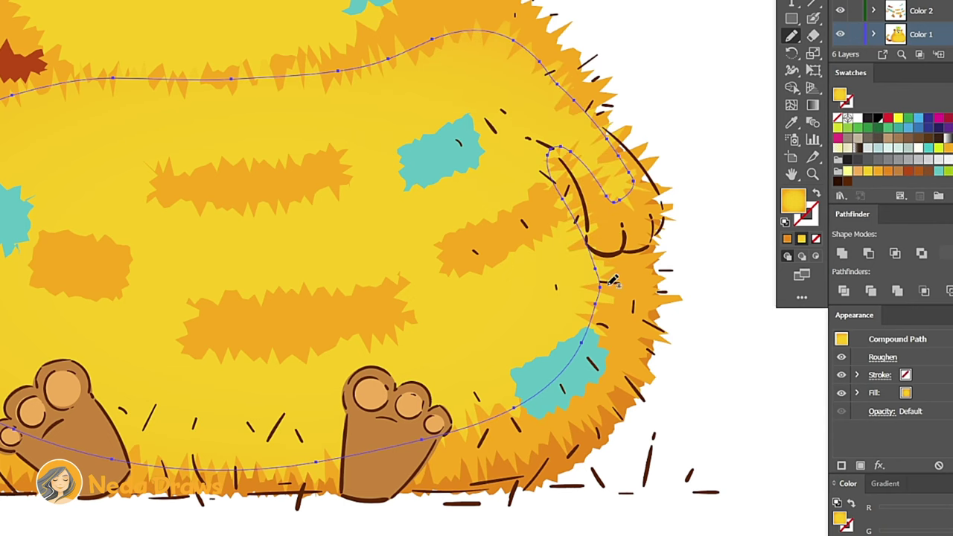
Deselect, then feather teal fur flicks around the body's teal patches and the tail's teal band.
key("ctrl+shift+a")
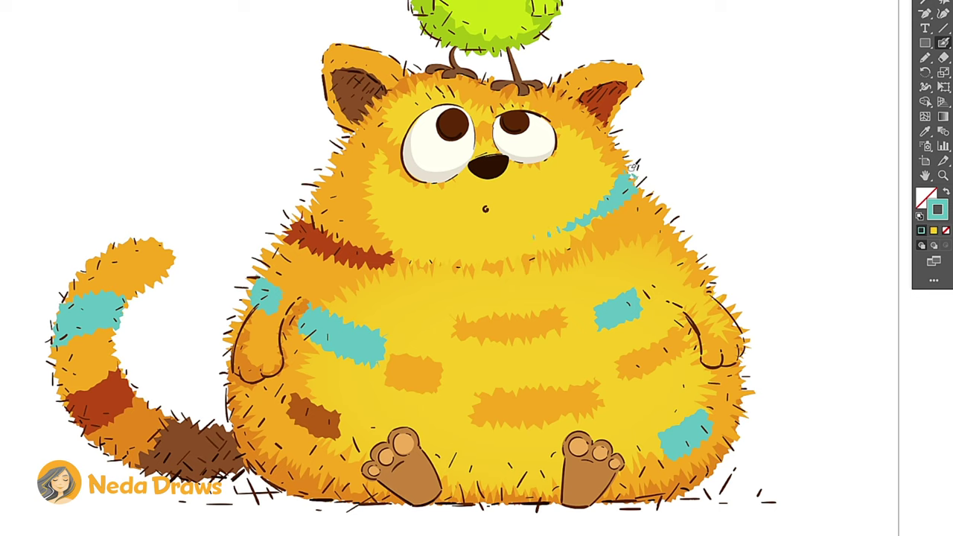
left_click_drag(633, 168, 642, 179)
mouse_move(655, 289)
left_mouse_down()
mouse_move(594, 326)
mouse_move(563, 325)
left_mouse_up()
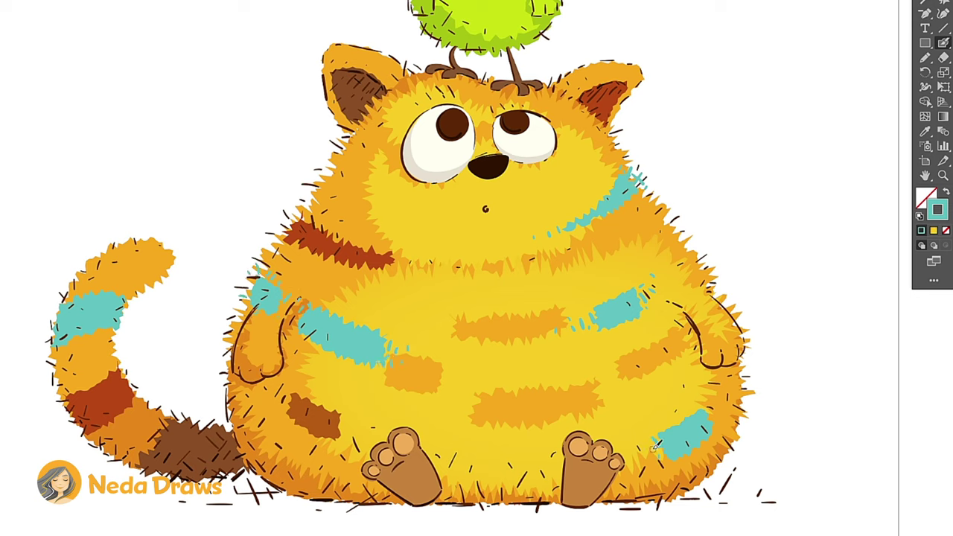
left_click_drag(655, 444, 647, 451)
left_click_drag(724, 402, 713, 393)
left_click_drag(558, 461, 533, 468)
left_click_drag(295, 384, 312, 403)
left_click_drag(128, 319, 137, 301)
left_click_drag(58, 313, 49, 327)
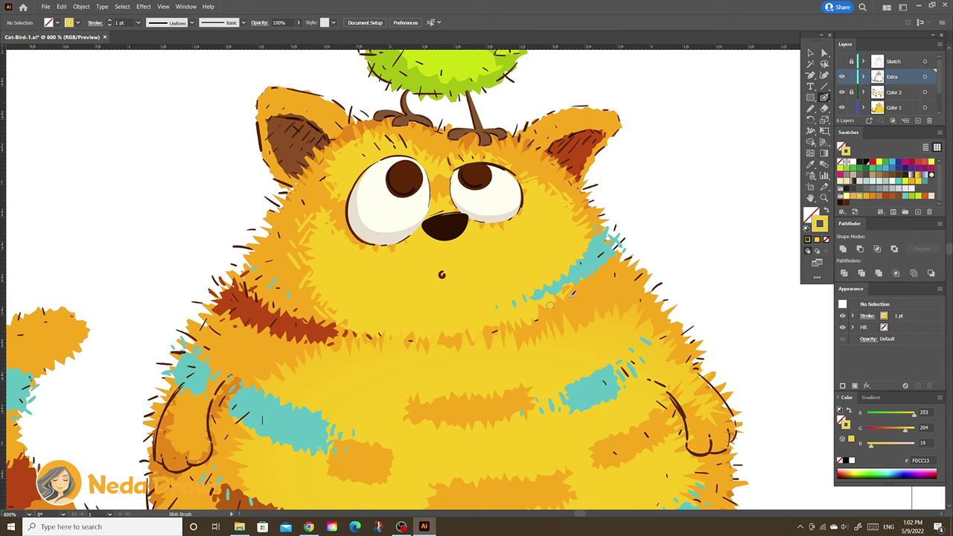
Add pale yellow hatch strokes around the tail tip and highlights on the bird's body.
scroll(618, 216, "down", 3)
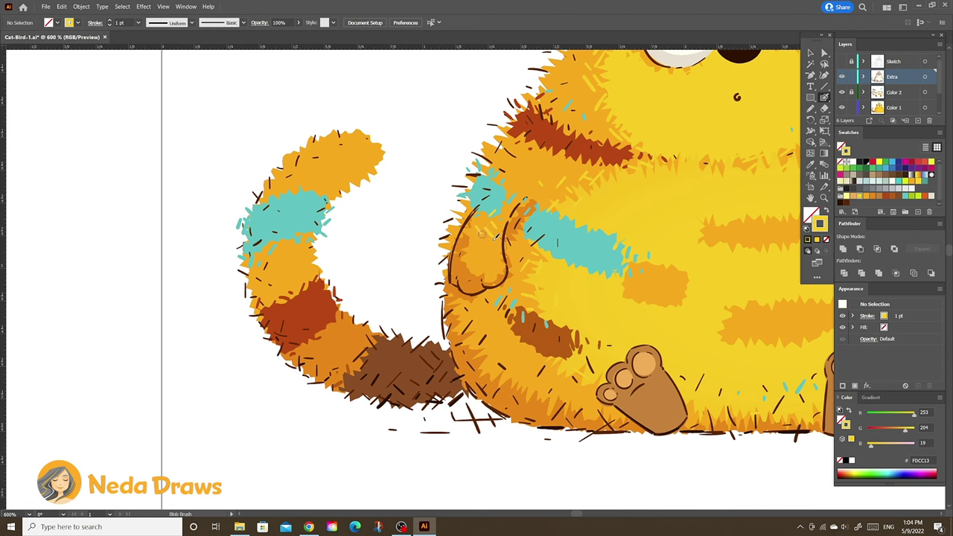
left_click_drag(331, 139, 311, 199)
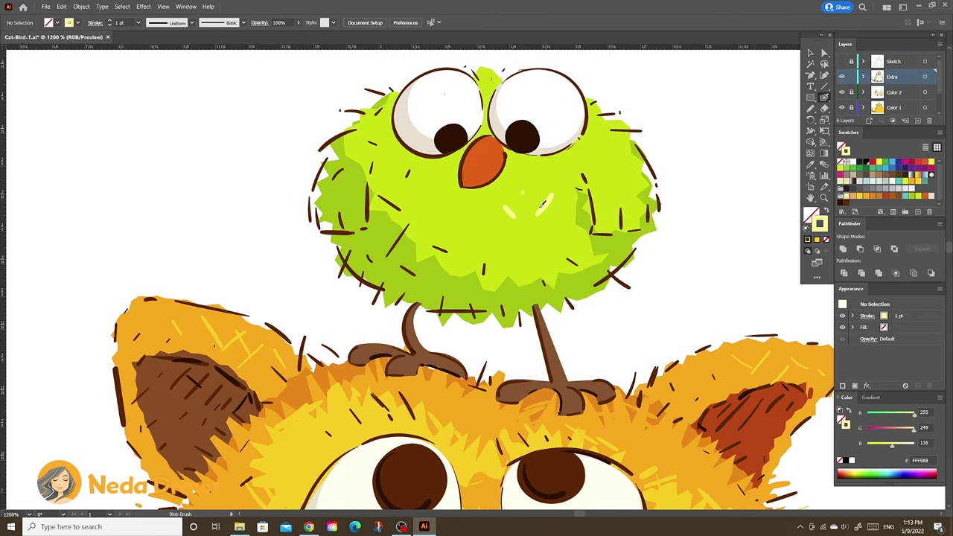
left_click_drag(522, 191, 530, 200)
left_click_drag(615, 156, 650, 147)
mouse_move(620, 178)
left_mouse_down()
mouse_move(637, 175)
mouse_move(612, 198)
left_mouse_up()
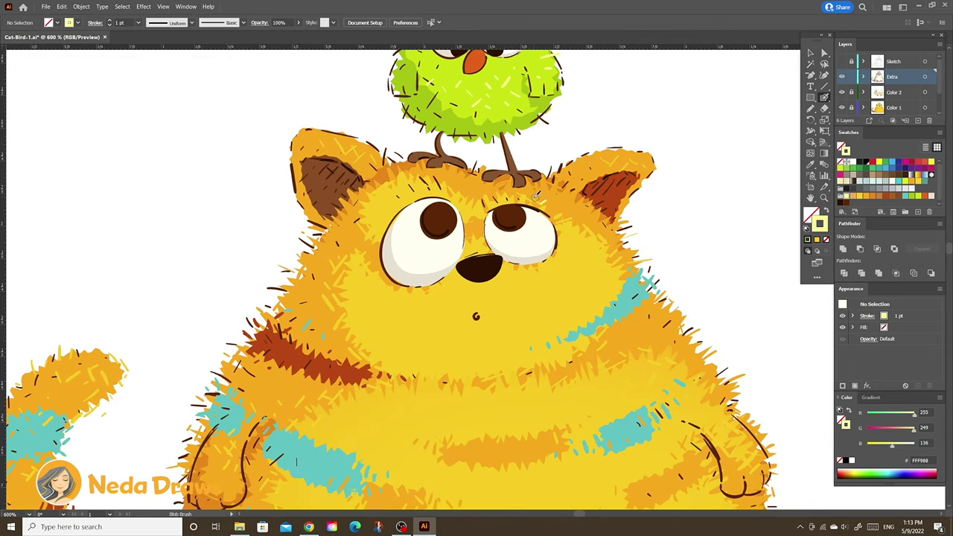
Add pale yellow highlight flicks above the cat's eye and on its cheek.
left_click_drag(439, 196, 447, 184)
left_click_drag(560, 272, 572, 264)
left_click_drag(582, 277, 592, 269)
left_click_drag(564, 286, 571, 273)
scroll(400, 305, "down", 5)
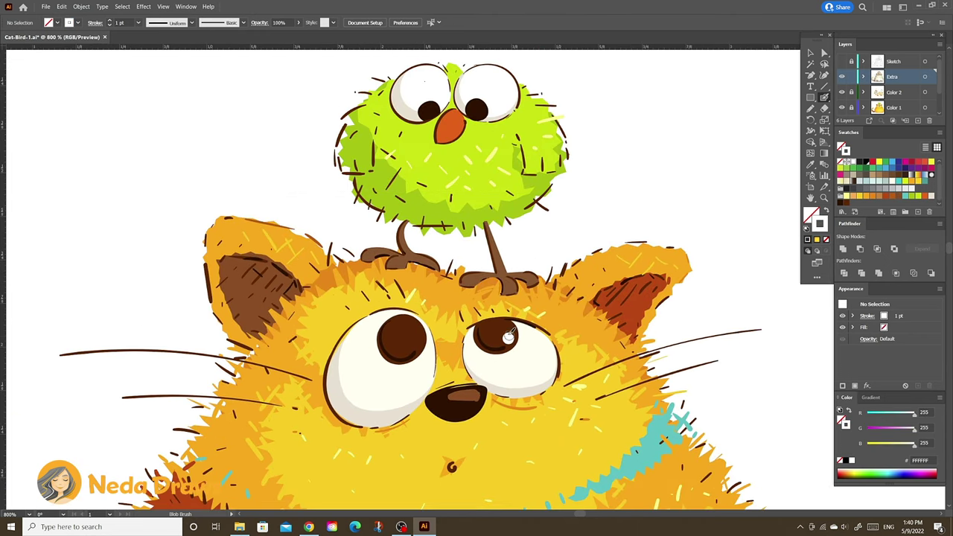
Dot white highlights into the cat's and bird's eyes, then add yellow-green fluff to the bird's top-left edge.
left_click(414, 333)
left_click(431, 106)
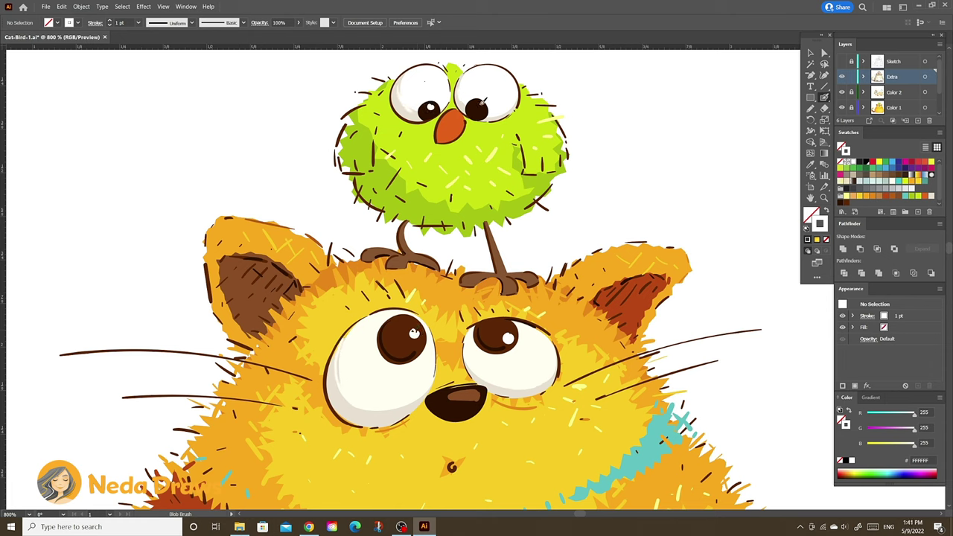
left_click(466, 119)
left_click_drag(395, 75, 358, 81)
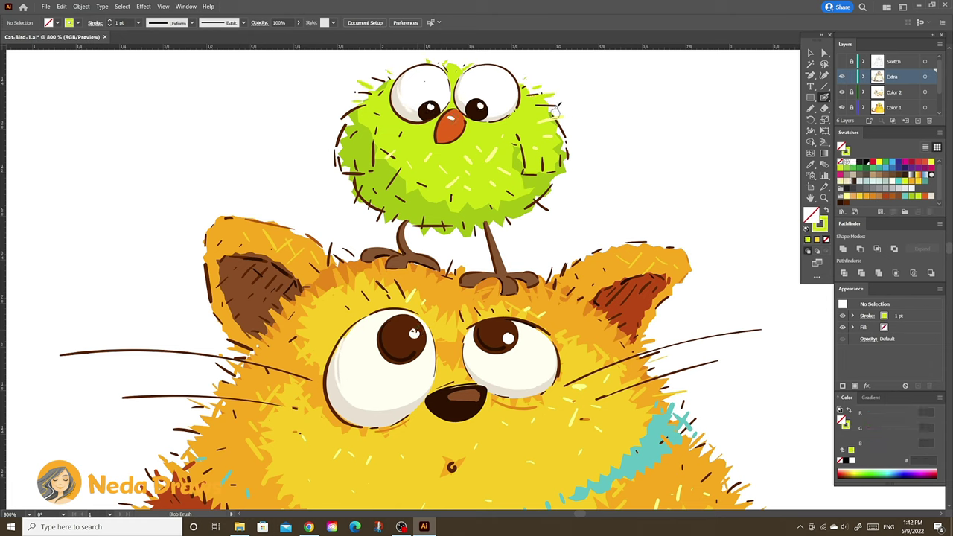